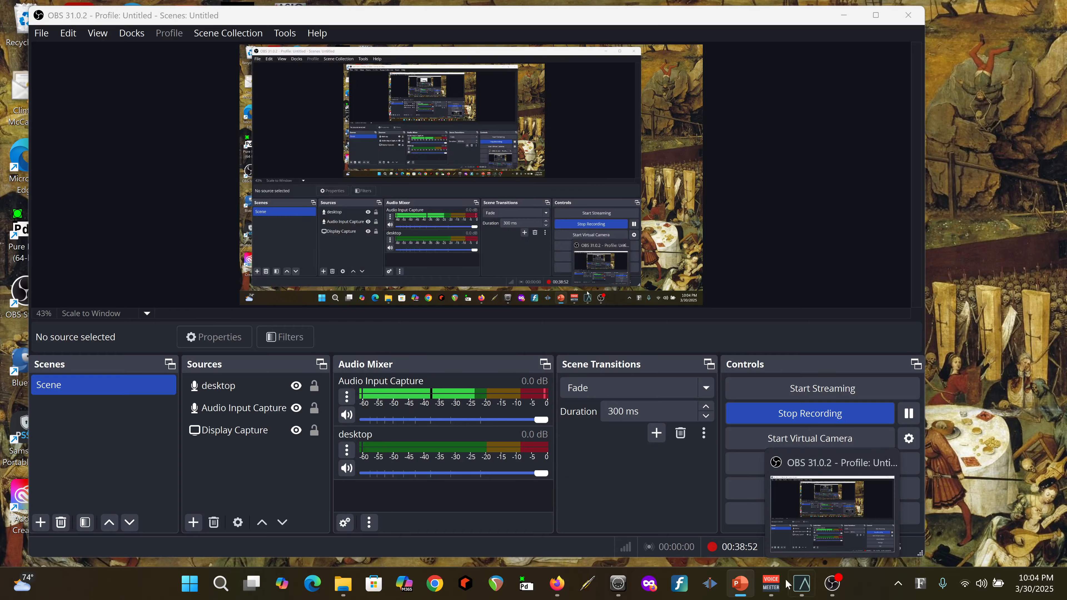
Switch to LUNA and create one stereo instrument track named rainbow using the Shape instrument
mouse_move(803, 587)
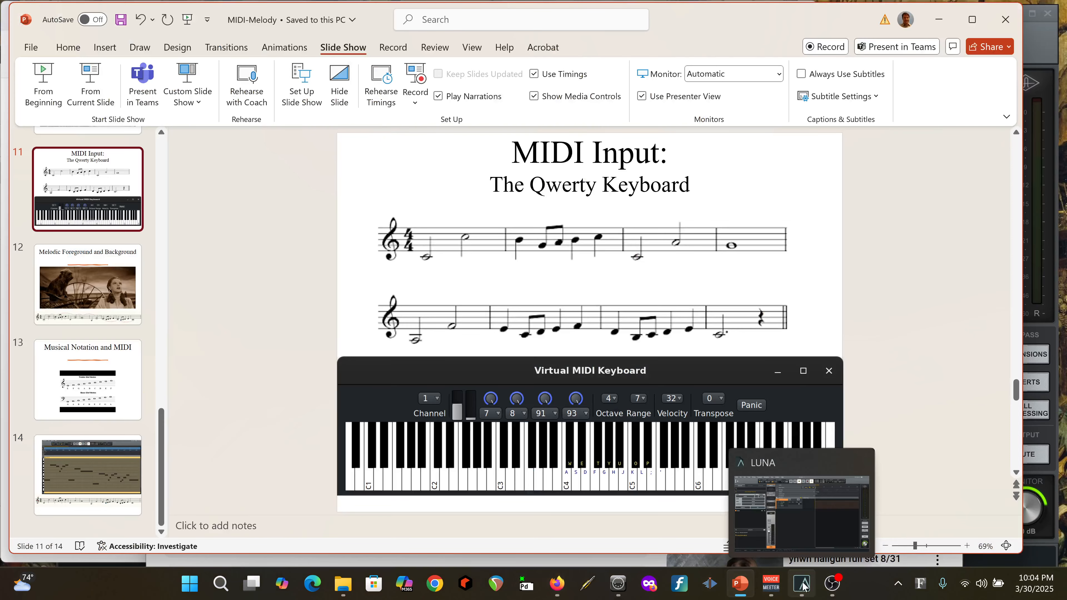
left_click(796, 454)
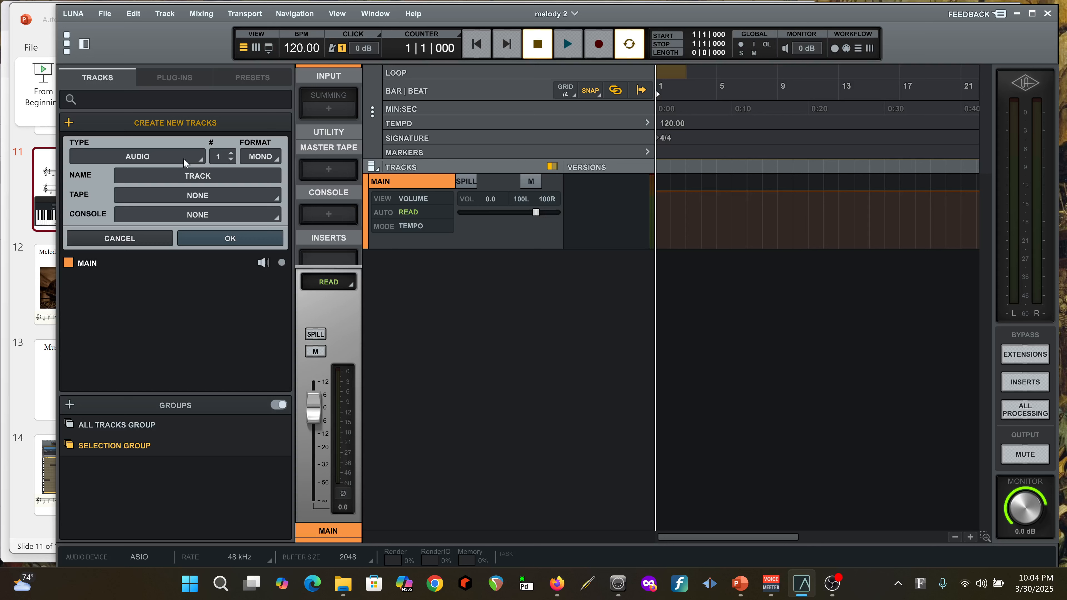
left_click(172, 156)
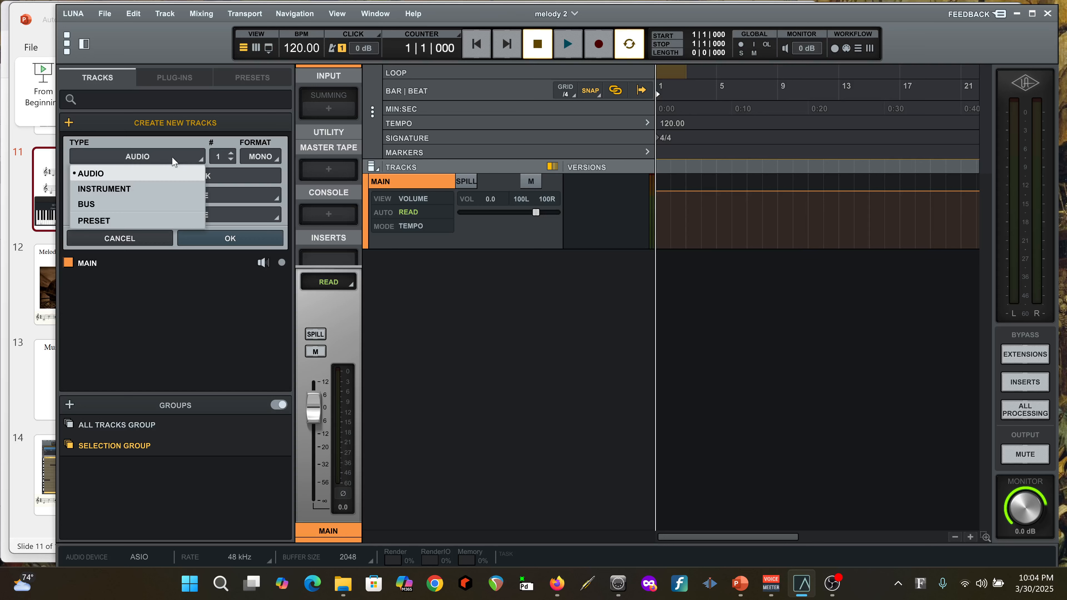
left_click(115, 187)
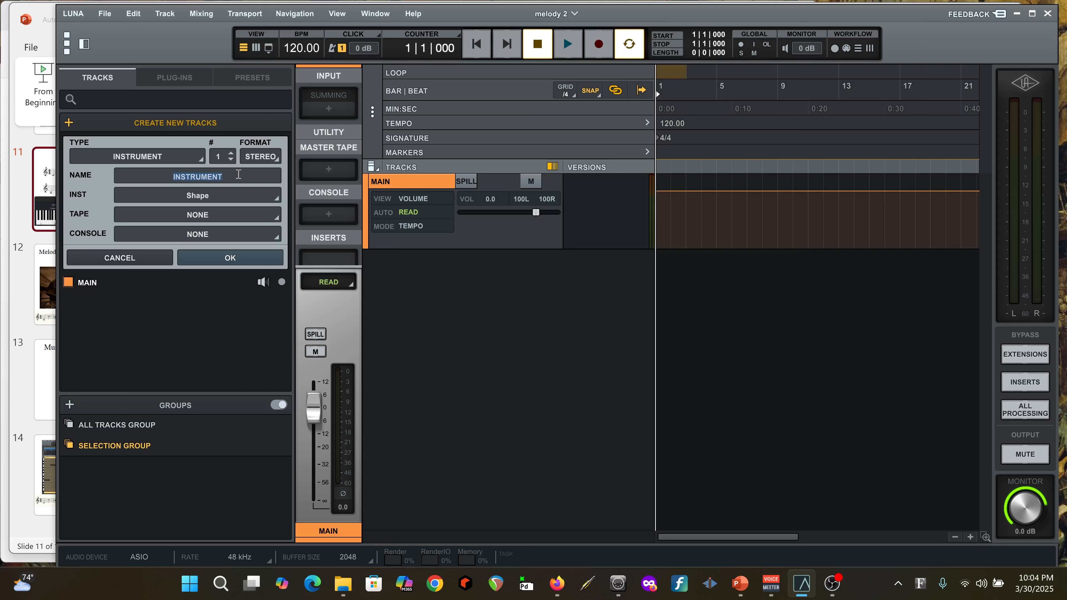
left_click_drag(238, 174, 196, 180)
type("rainbow")
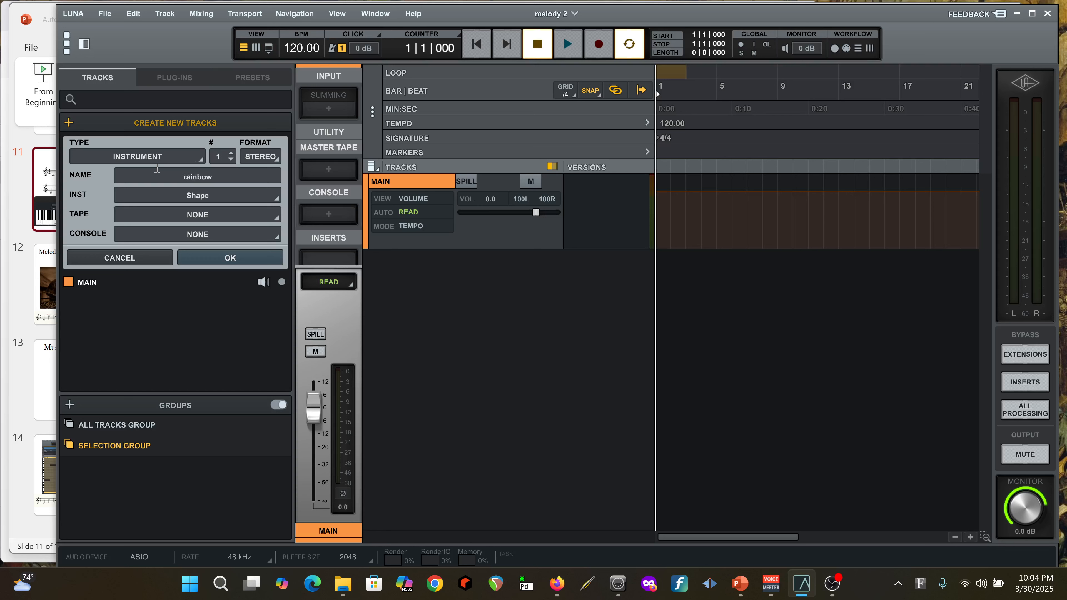
left_click(239, 259)
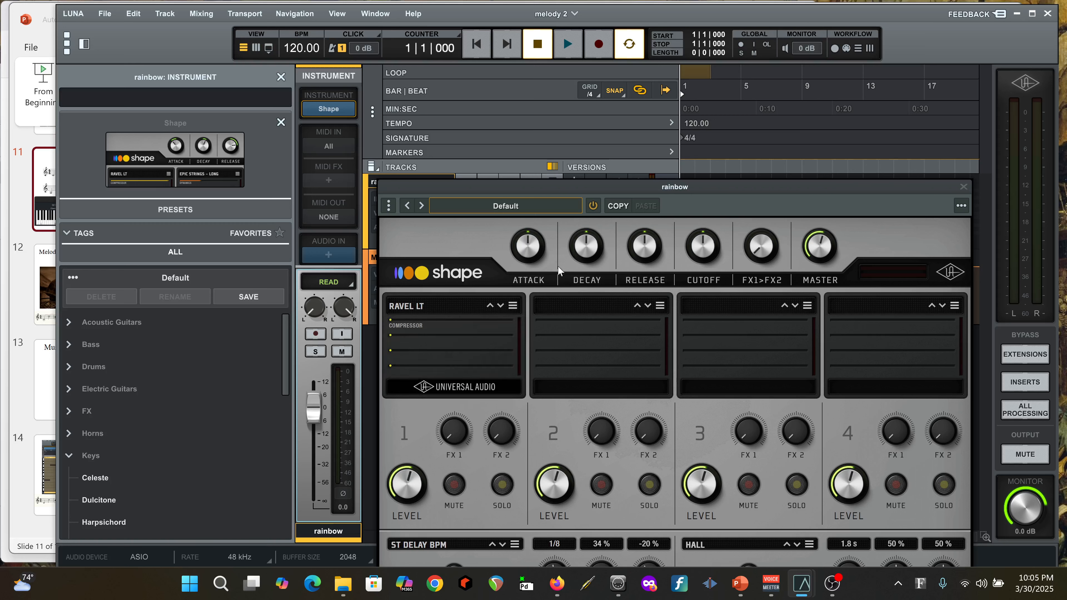
Load the Celeste preset from the Keys category into the rainbow track's Shape instrument and close the instrument window
left_click(495, 204)
left_click(495, 204)
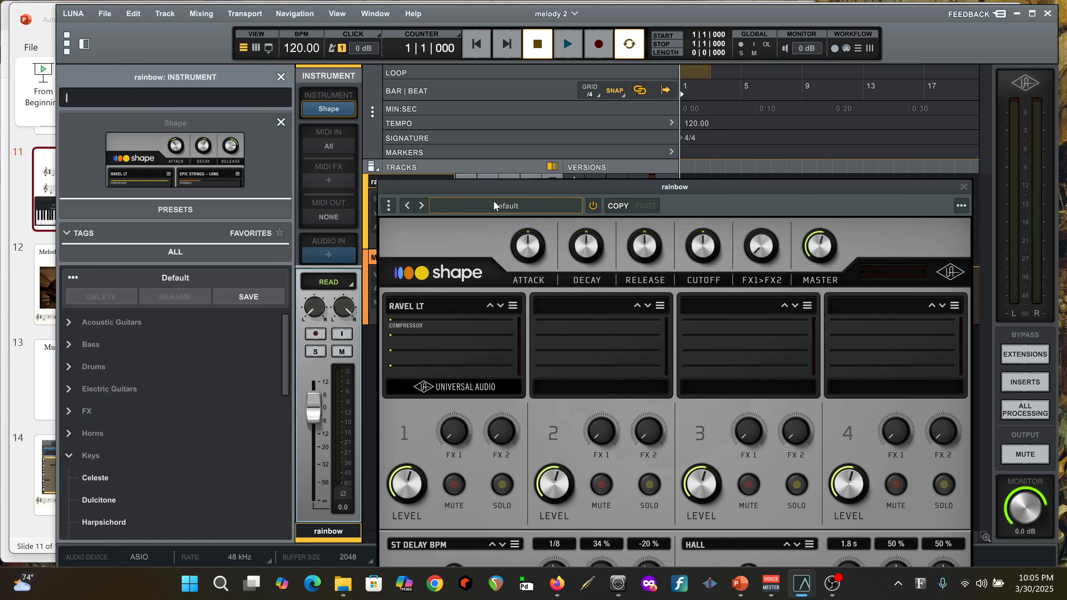
left_click(102, 478)
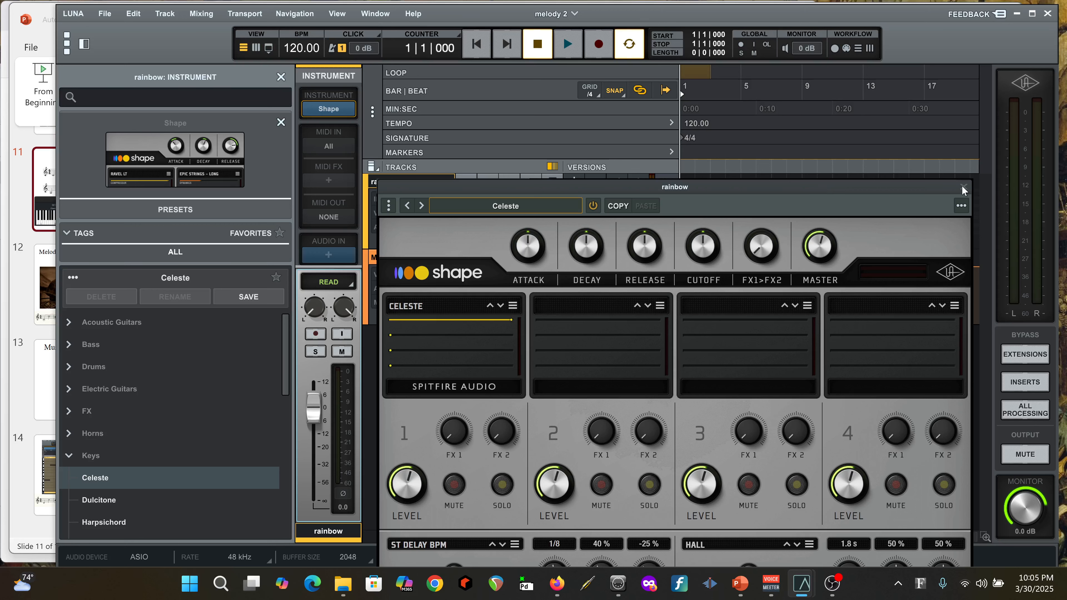
left_click_drag(794, 187, 729, 63)
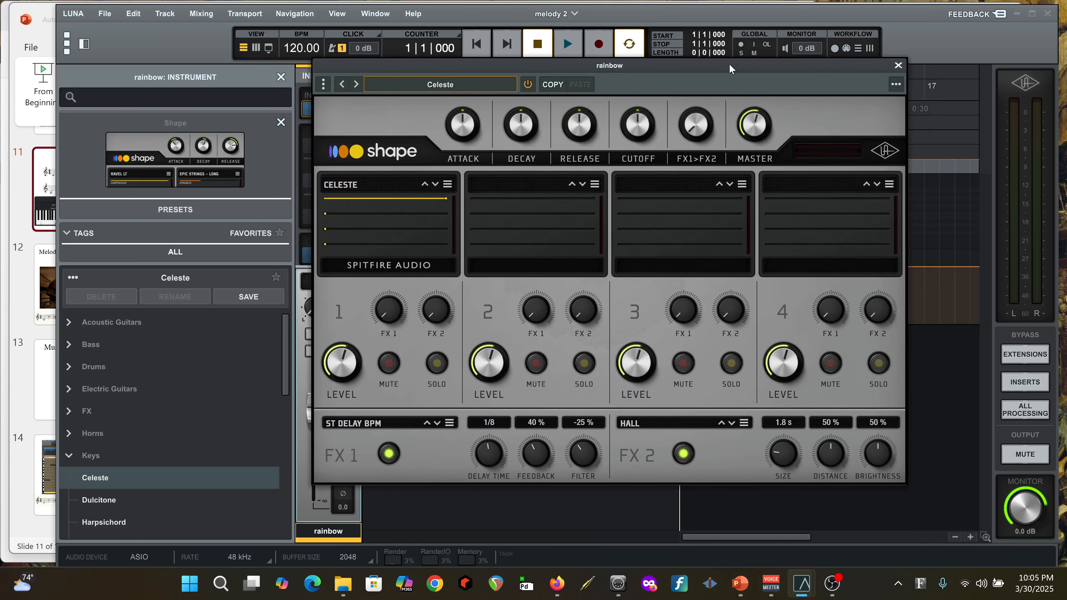
left_click(897, 66)
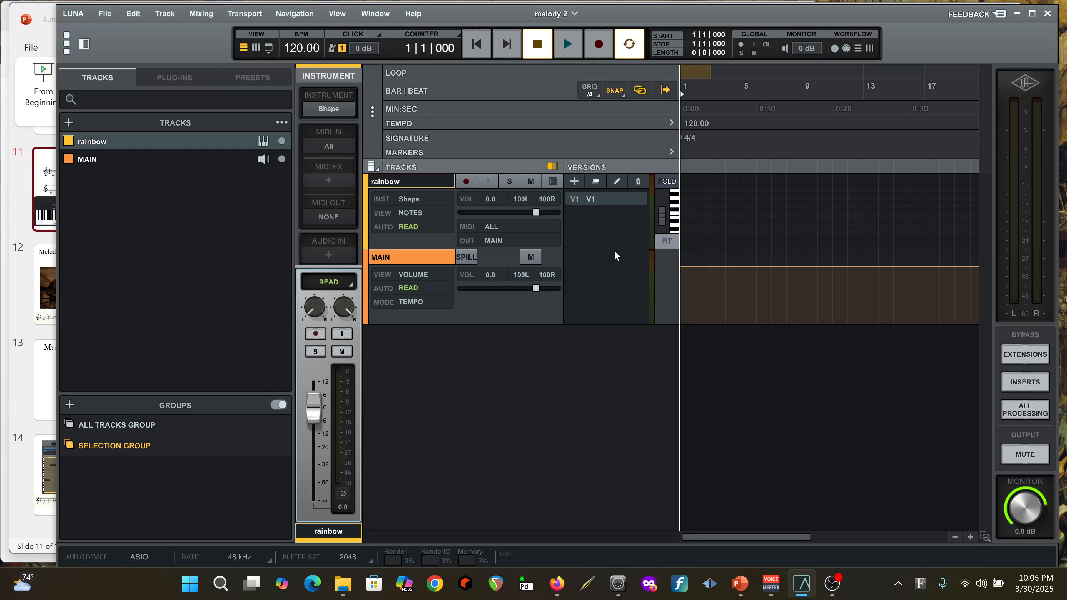
Enlarge the rainbow track's height, fit the C3 to C4 range on its piano keyboard, and turn on MIDI Keyboard Mode
left_click_drag(607, 248, 606, 432)
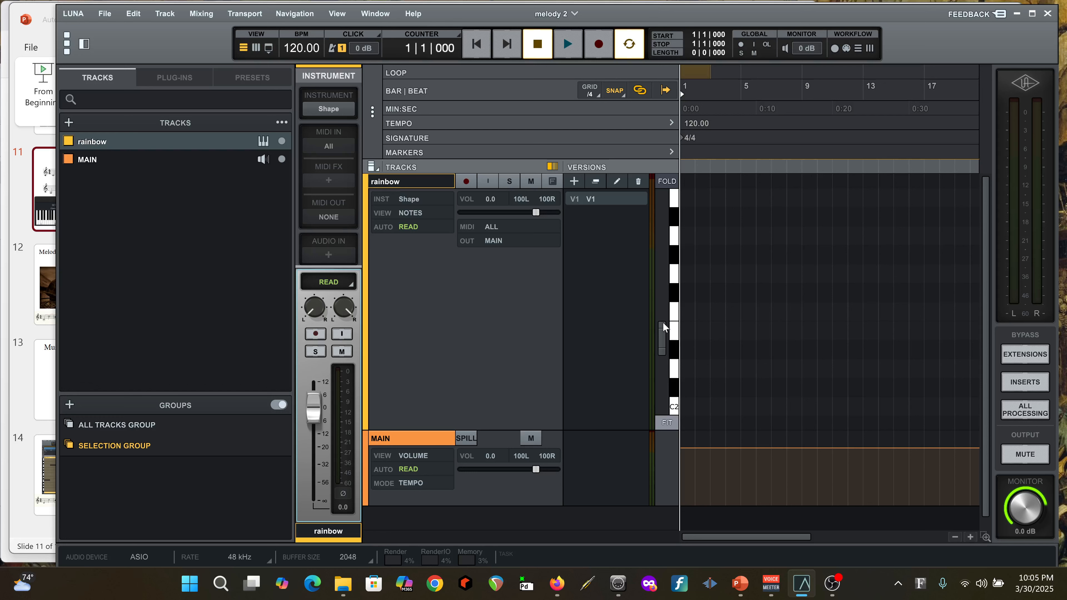
mouse_move(663, 322)
left_mouse_down()
mouse_move(660, 276)
mouse_move(659, 317)
left_mouse_up()
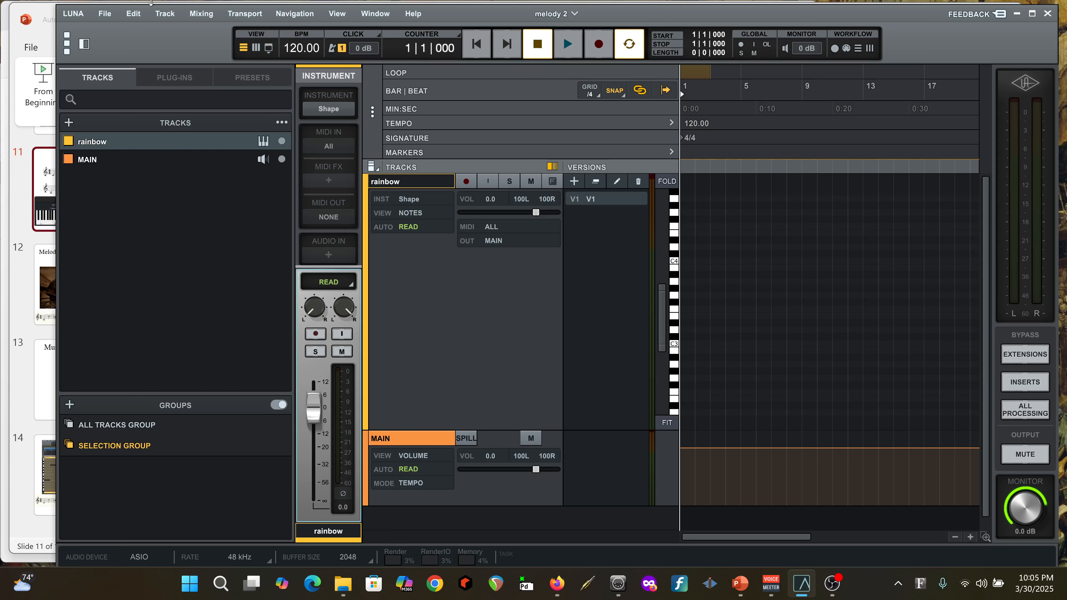
left_click(338, 15)
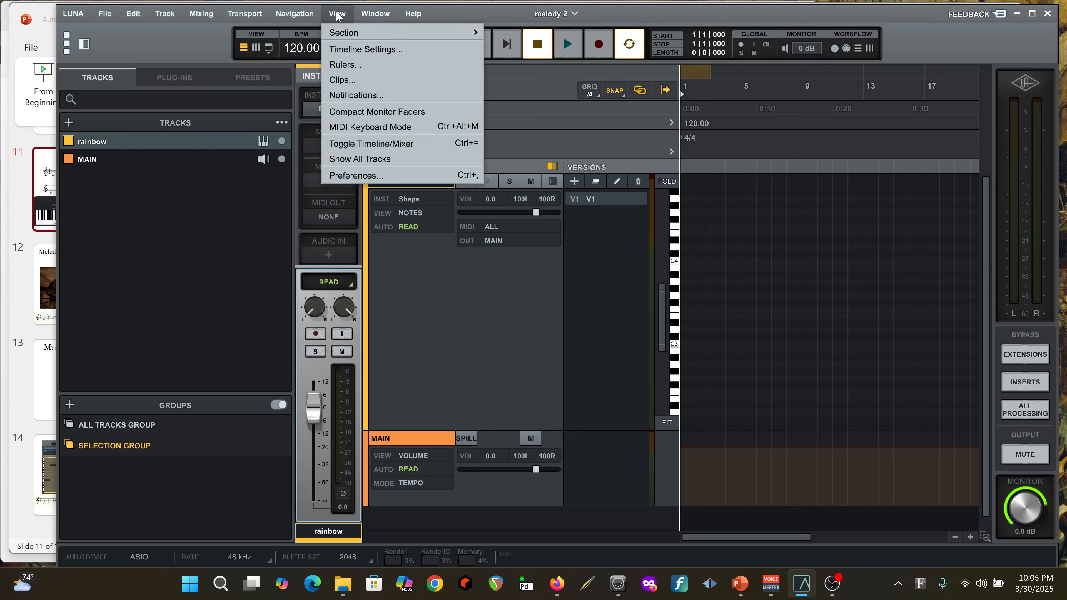
left_click(375, 129)
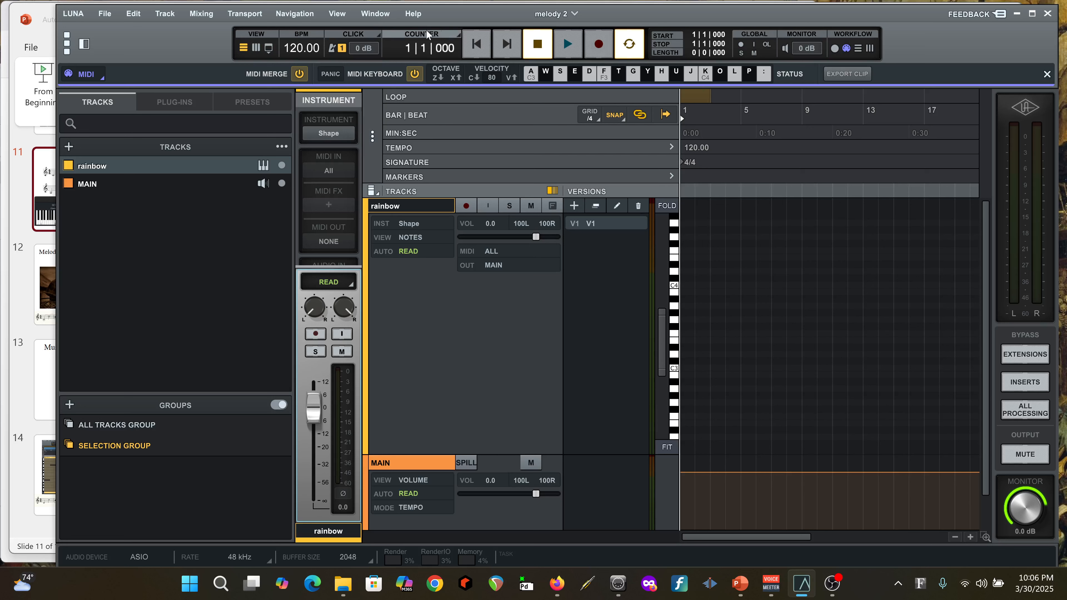
left_click(336, 13)
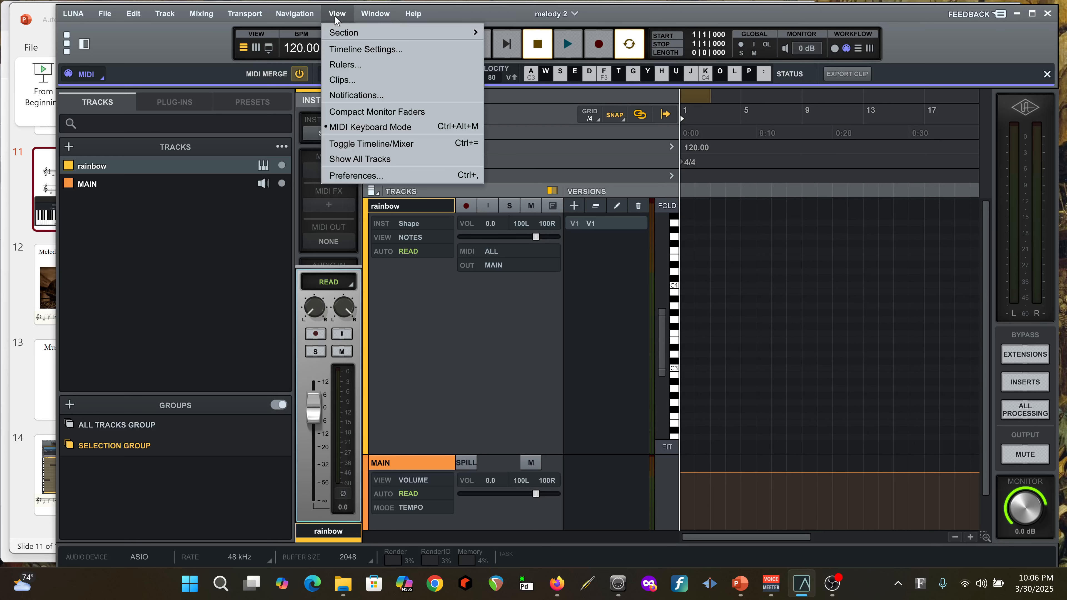
left_click(337, 17)
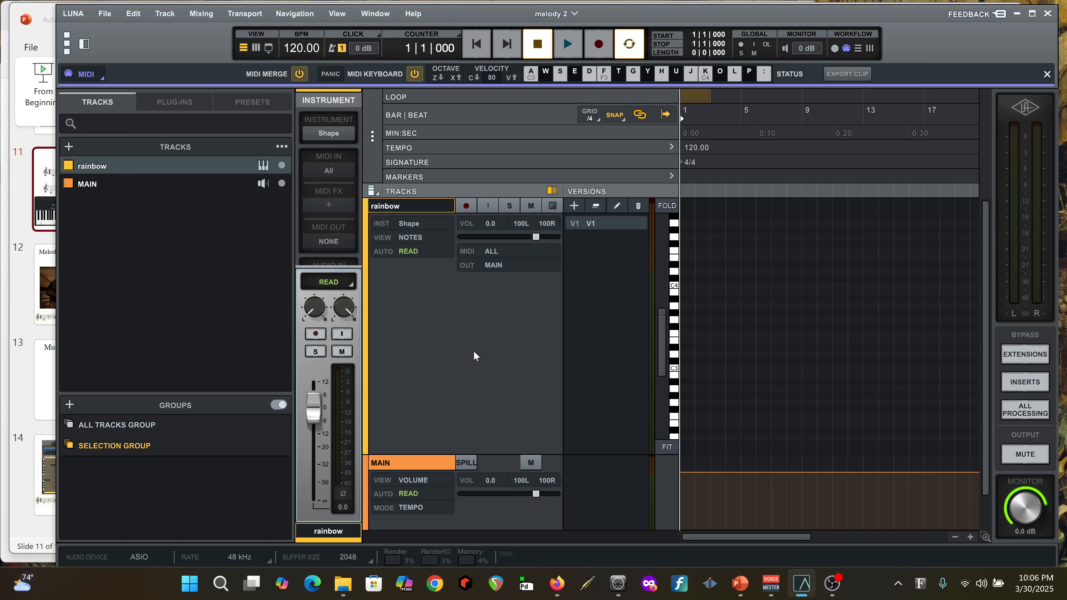
Play C3 several times with the computer MIDI keyboard to test the rainbow track's sound
key("a")
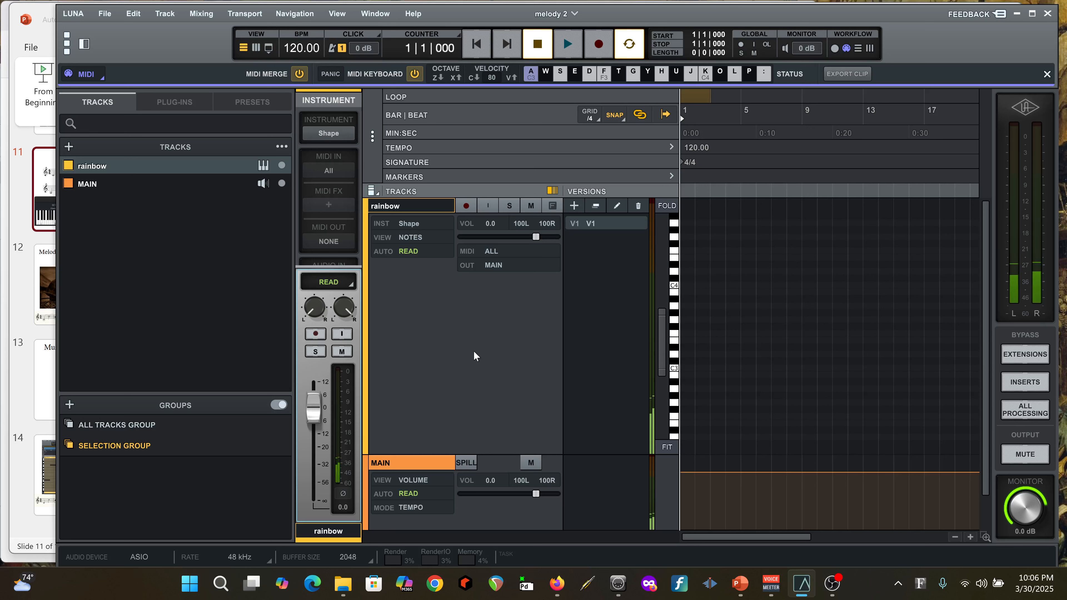
key("a")
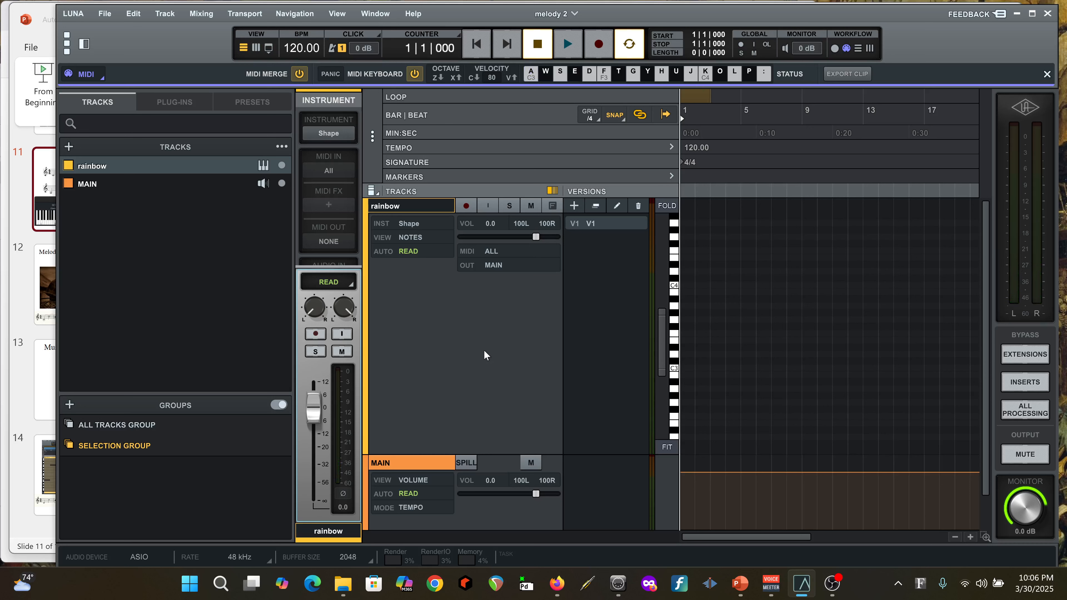
key("a")
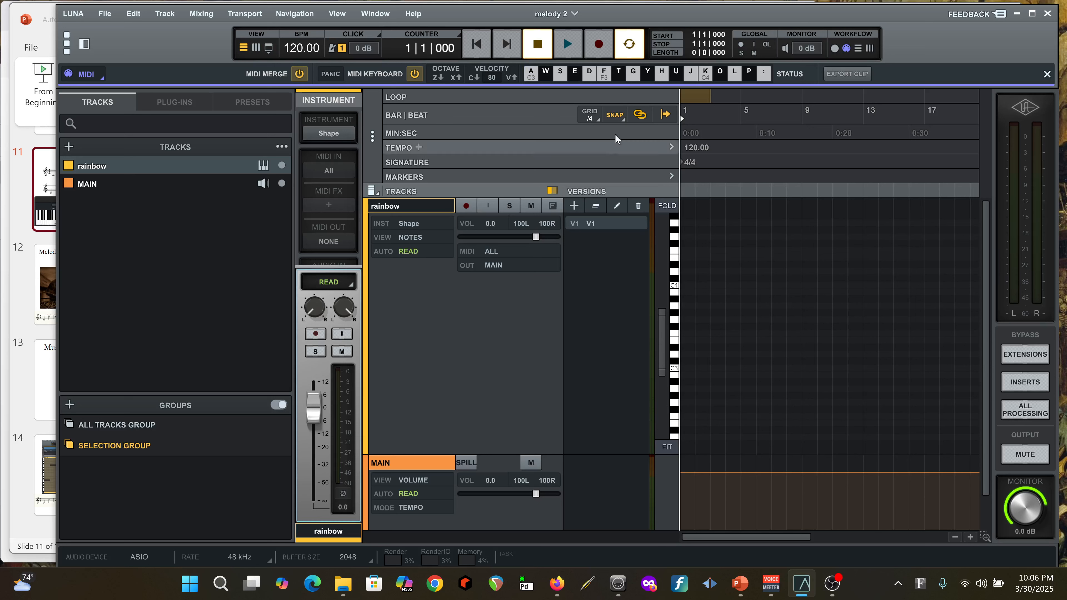
Change the rainbow track's Shape preset to Drawbar - Gospel 1 from Organs, close the instrument window and test it with C3
left_click(408, 224)
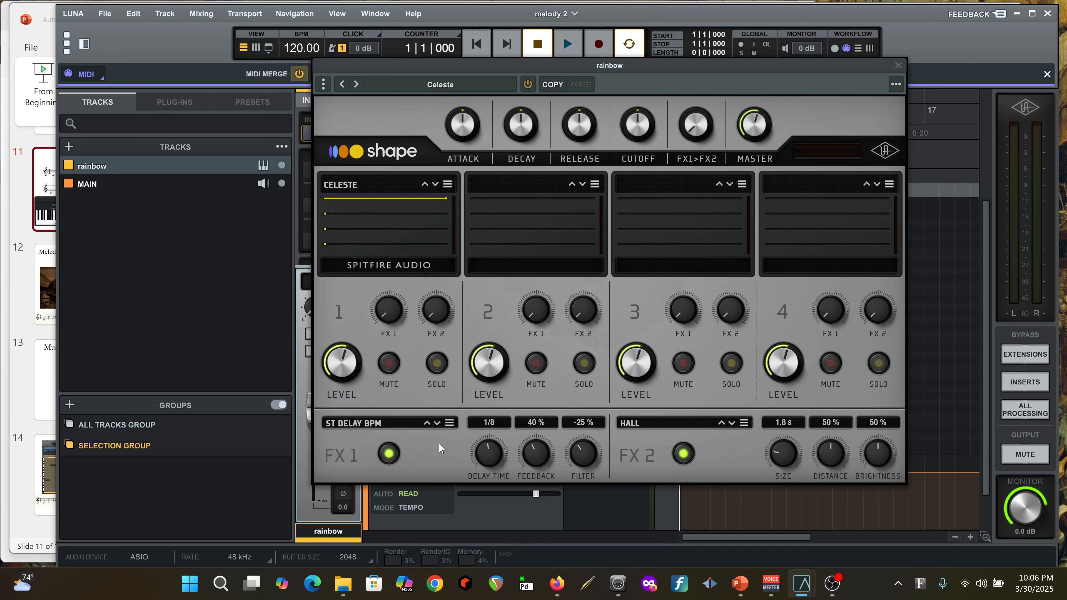
left_click(445, 86)
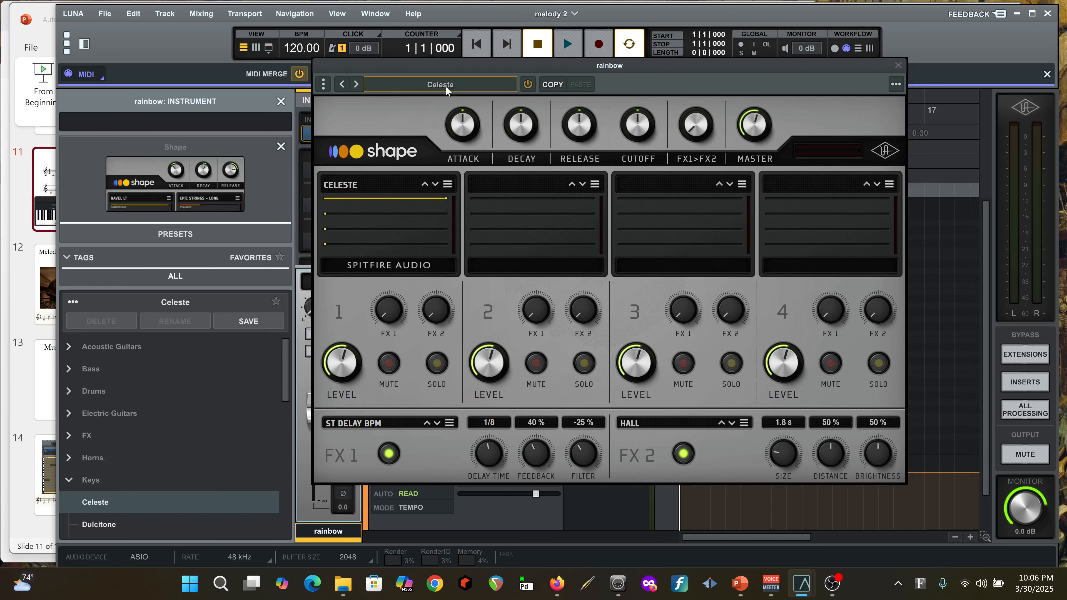
scroll(143, 439, "down", 3)
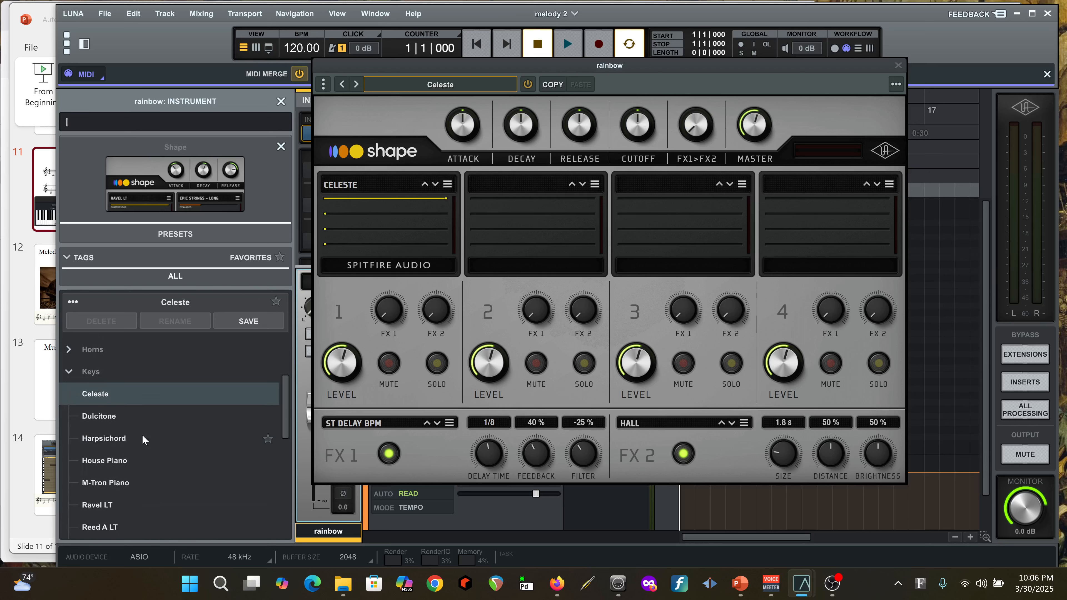
scroll(142, 435, "down", 10)
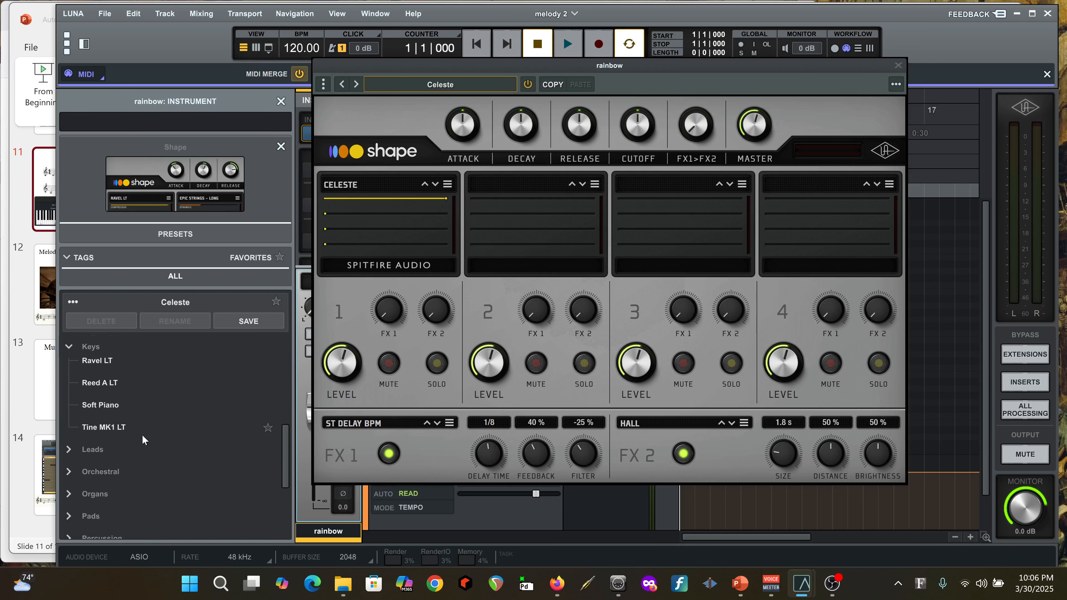
left_click(69, 422)
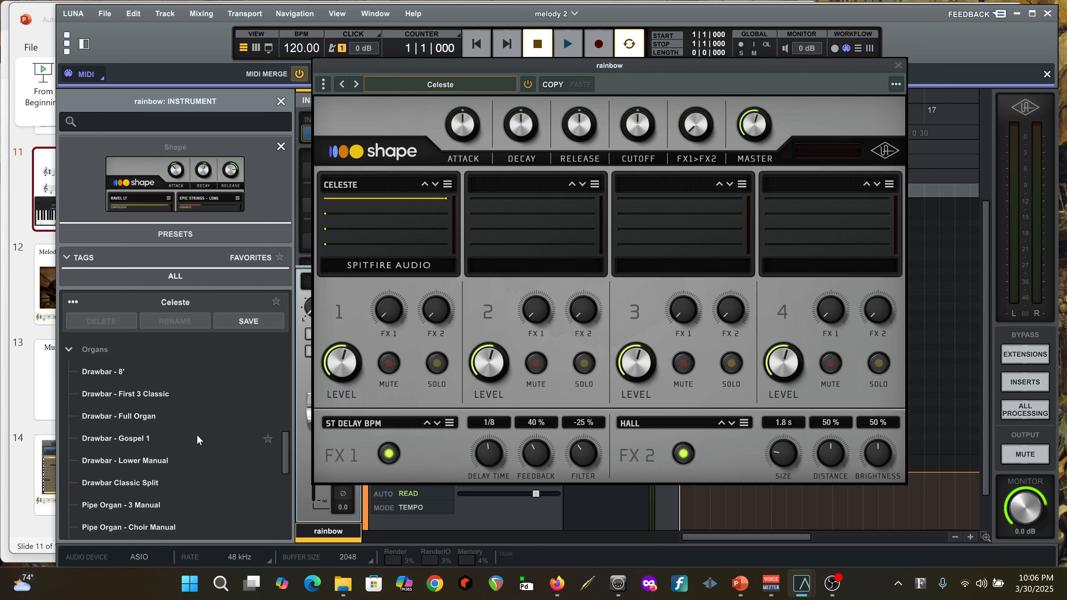
left_click(127, 438)
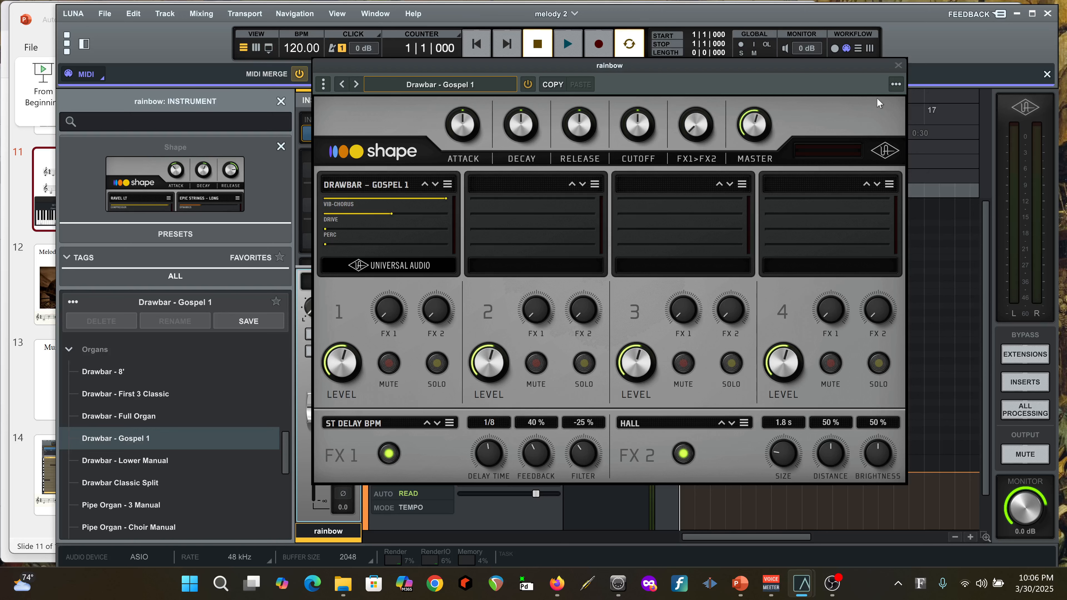
left_click(898, 66)
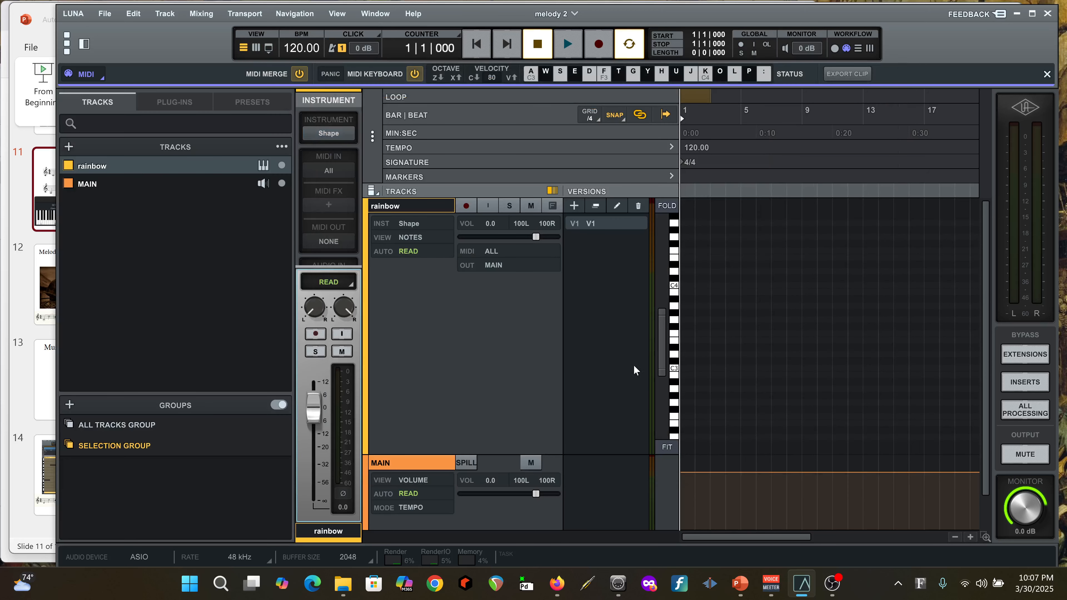
key("a")
Turn off loop playback, then start and stop two short test recordings on the rainbow track
left_click(628, 46)
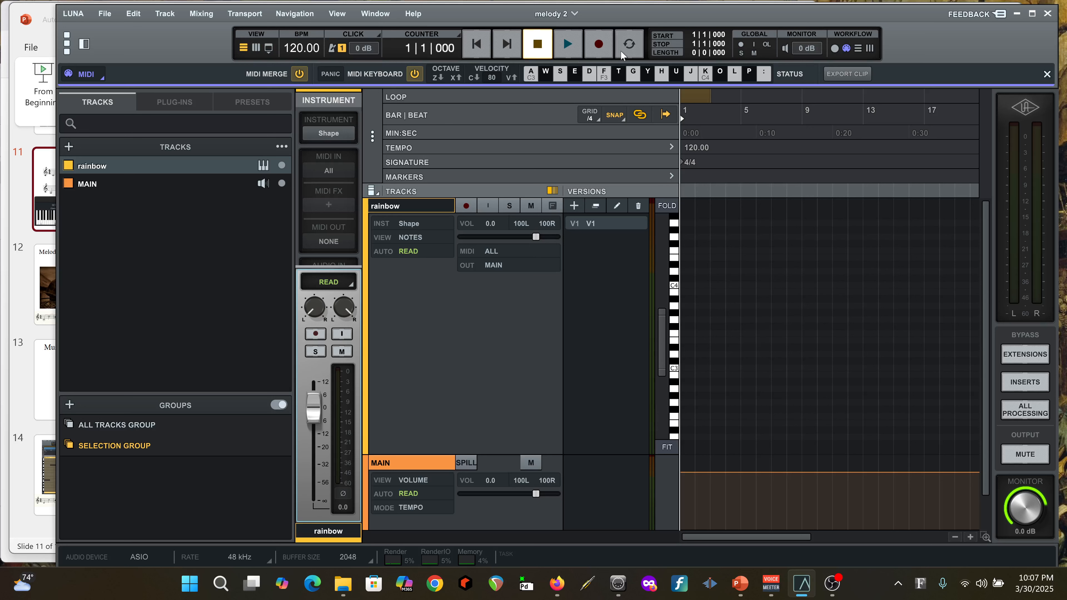
left_click(599, 45)
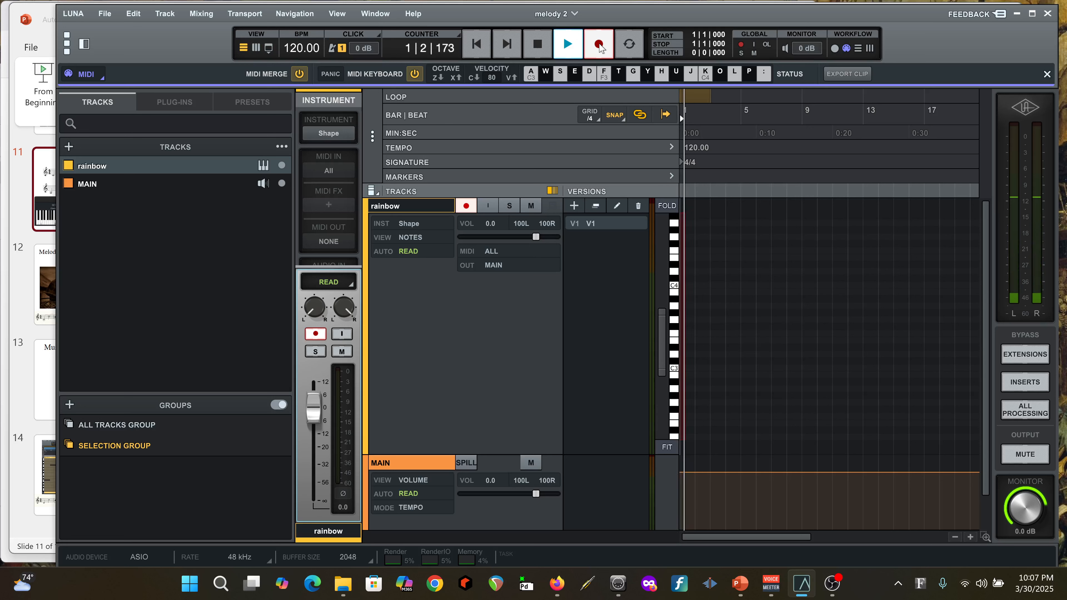
left_click(538, 47)
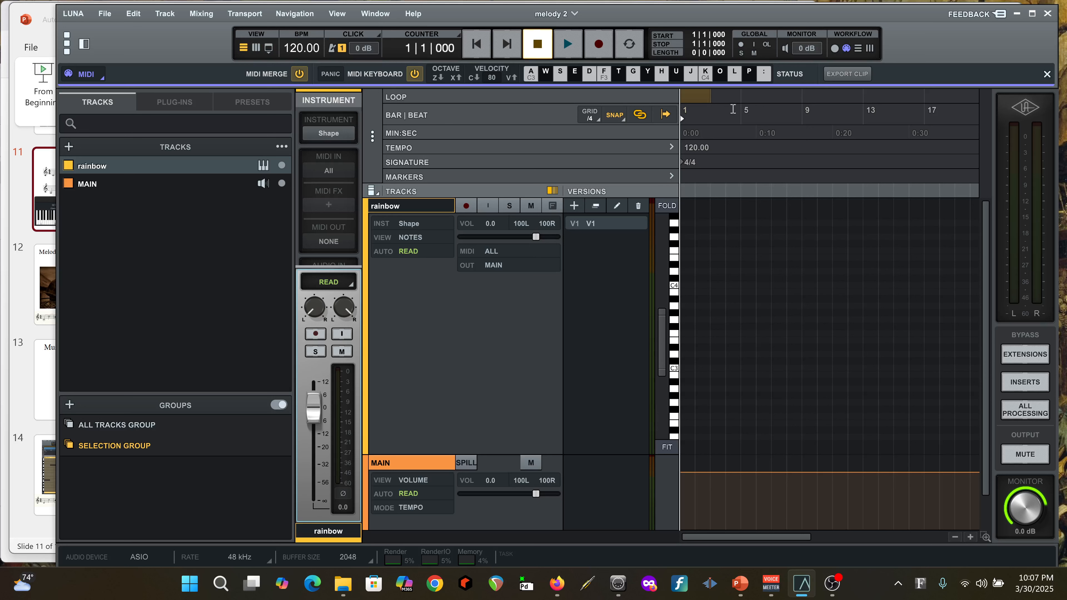
left_click(598, 44)
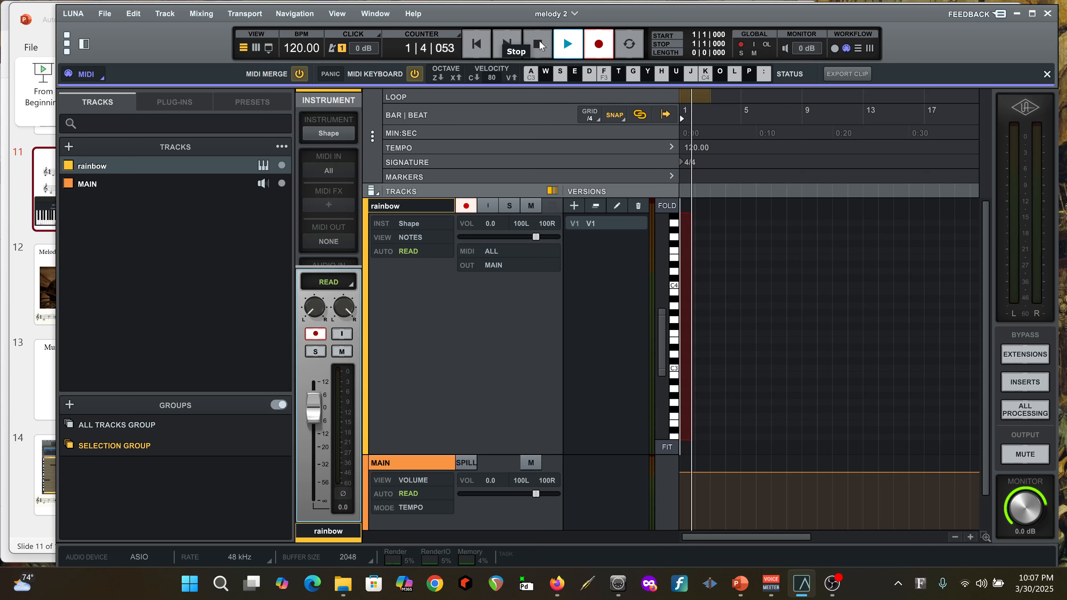
left_click(538, 44)
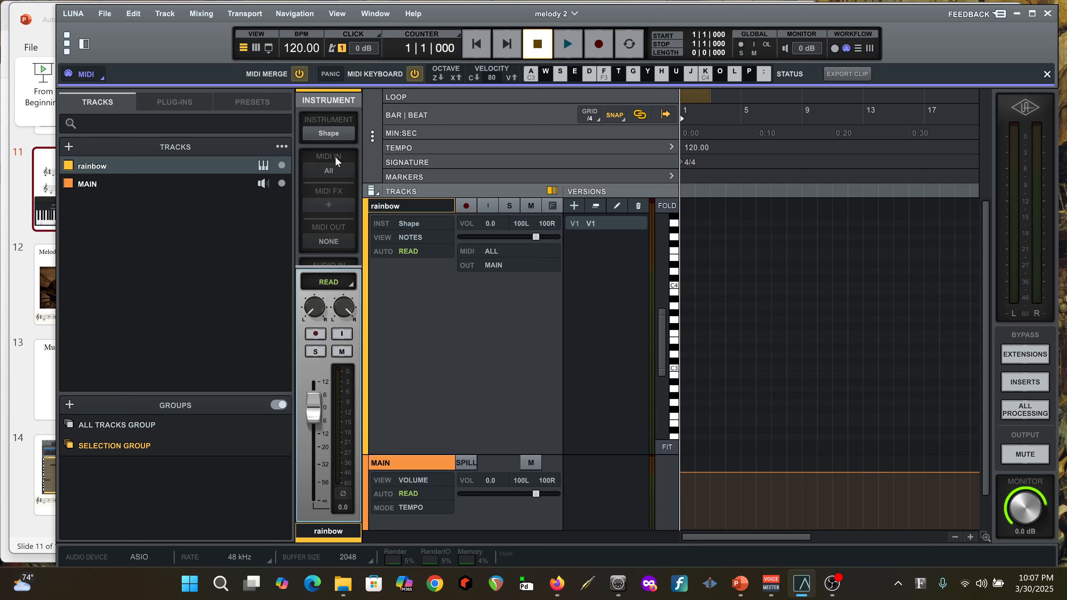
Hide the track browser section to give the timeline more room
left_click(338, 14)
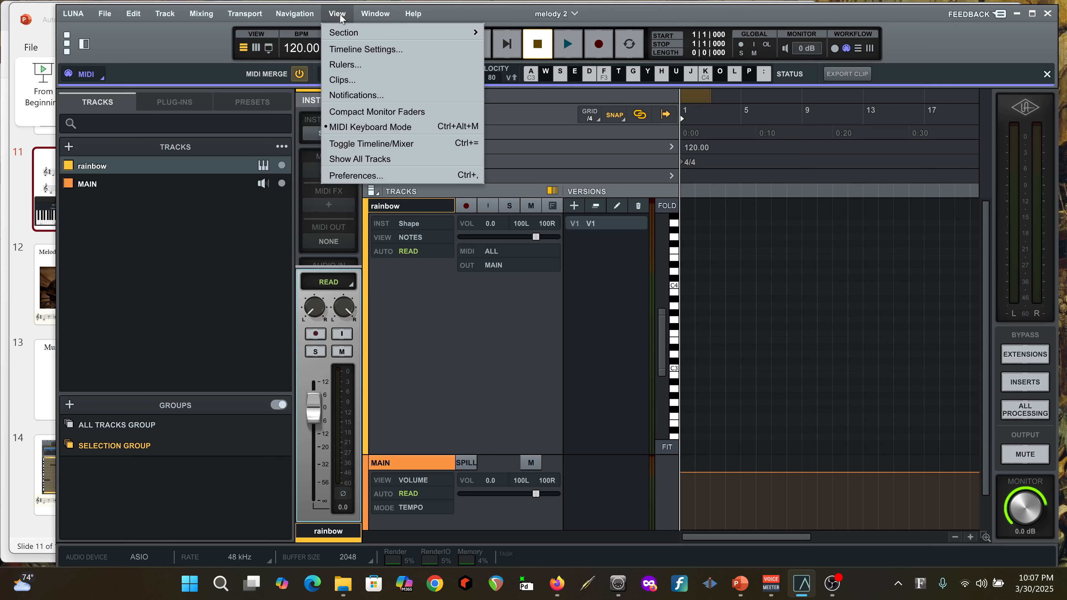
mouse_move(351, 34)
left_click(521, 32)
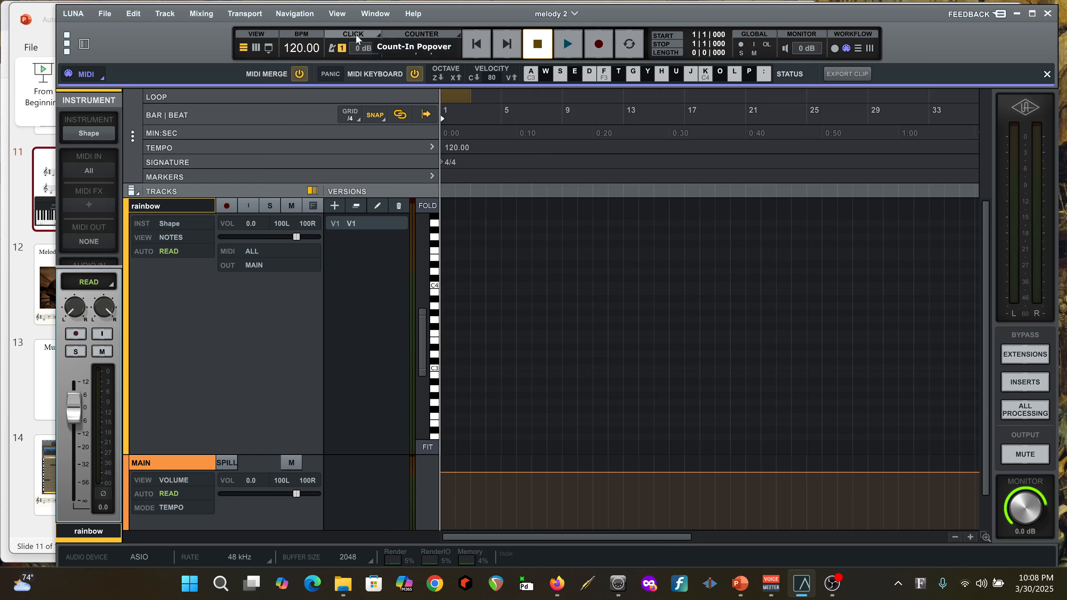
Turn on the metronome click and check it with a short test recording on the rainbow track
left_click(331, 50)
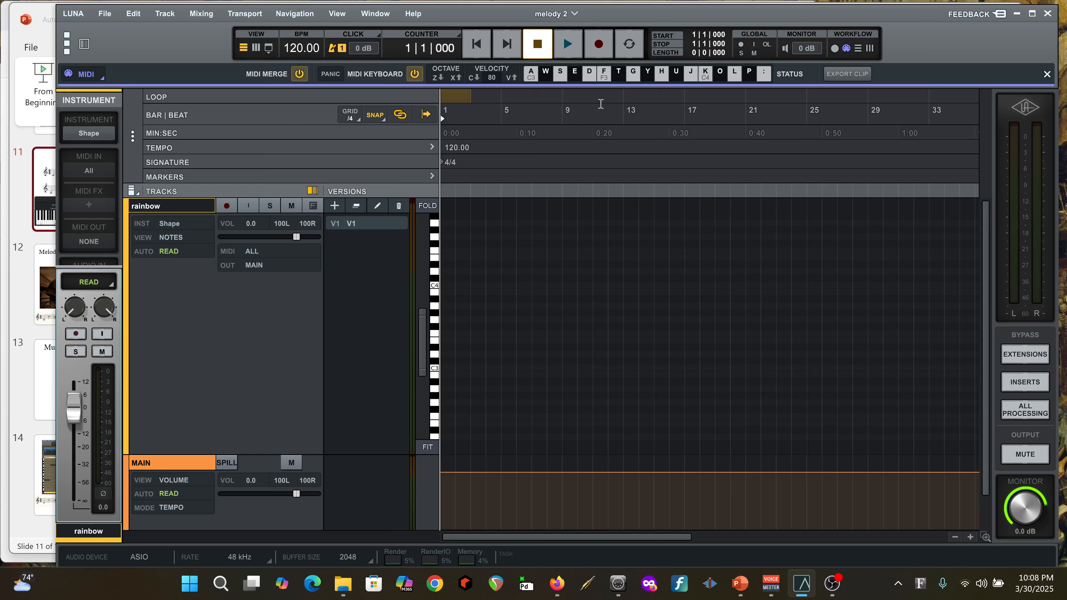
left_click(600, 44)
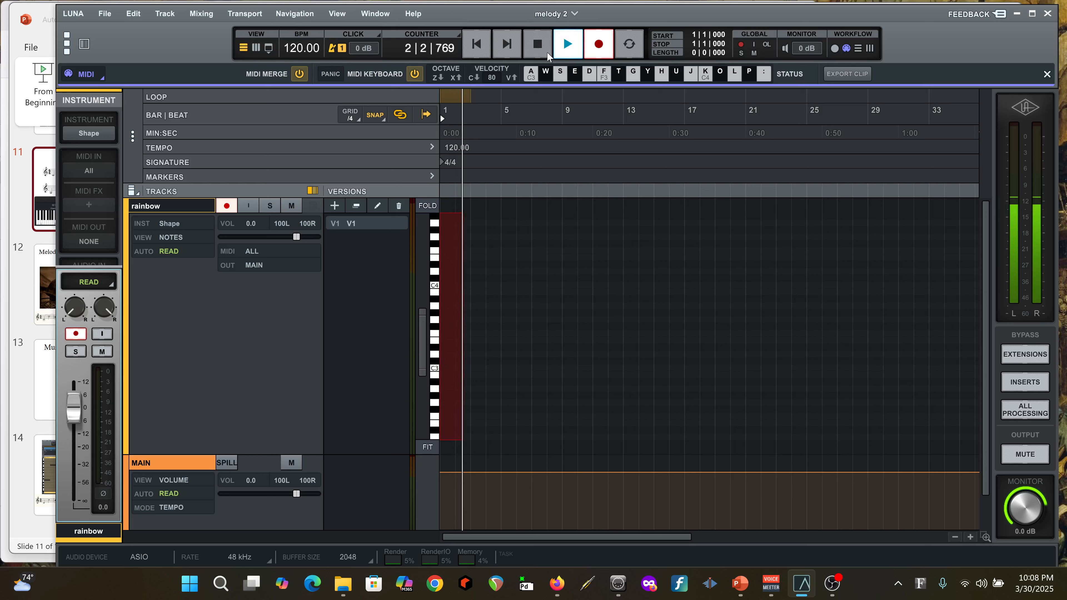
left_click(540, 46)
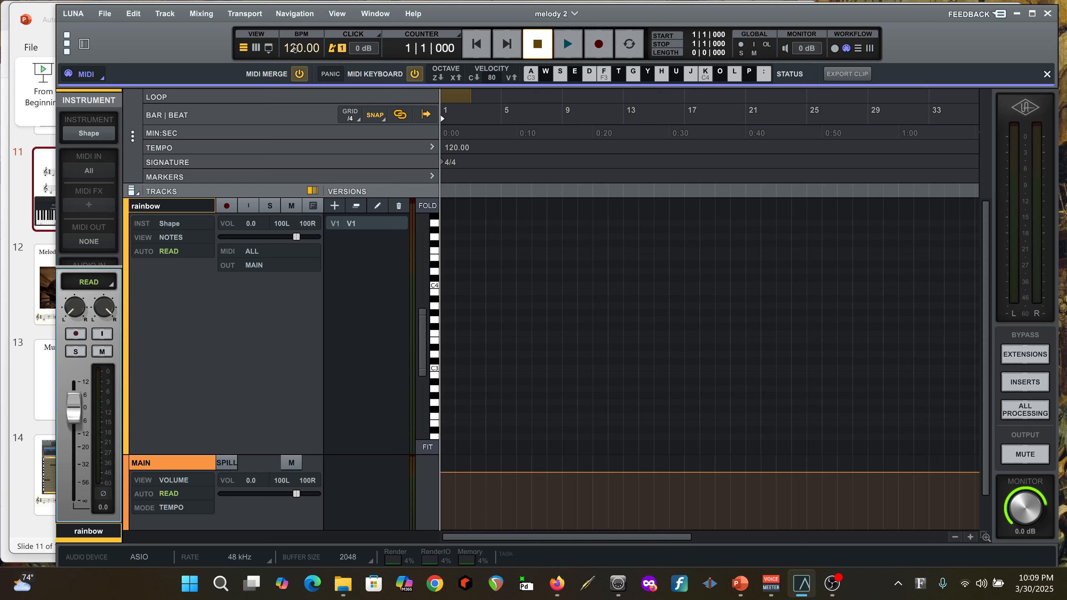
Set the tempo to 80 BPM and start and stop a short test recording to check the click speed
left_click_drag(294, 48, 300, 87)
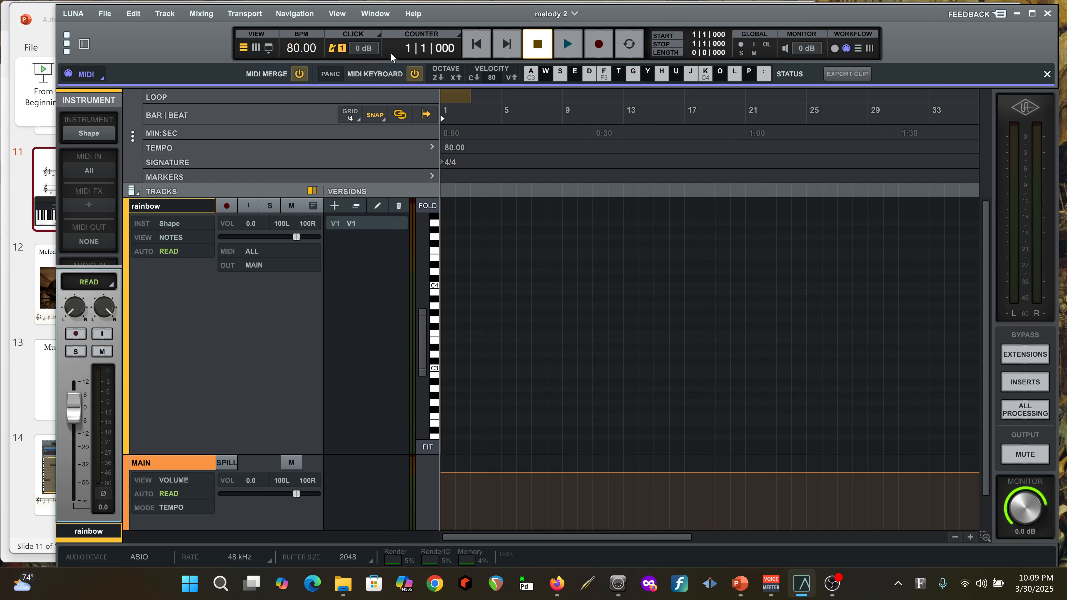
left_click(598, 44)
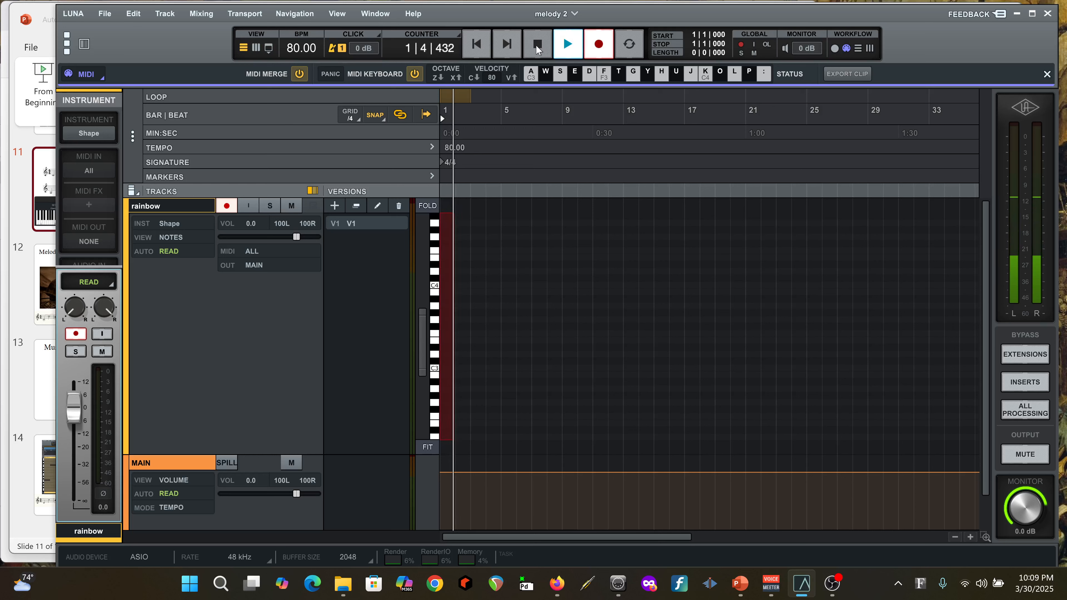
key("space")
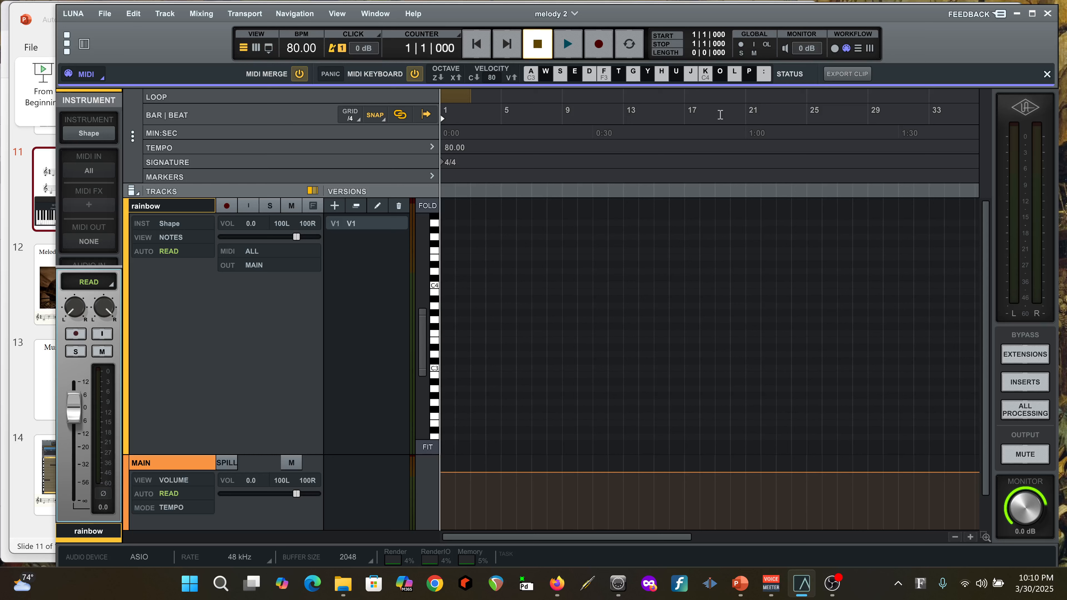
left_click(599, 44)
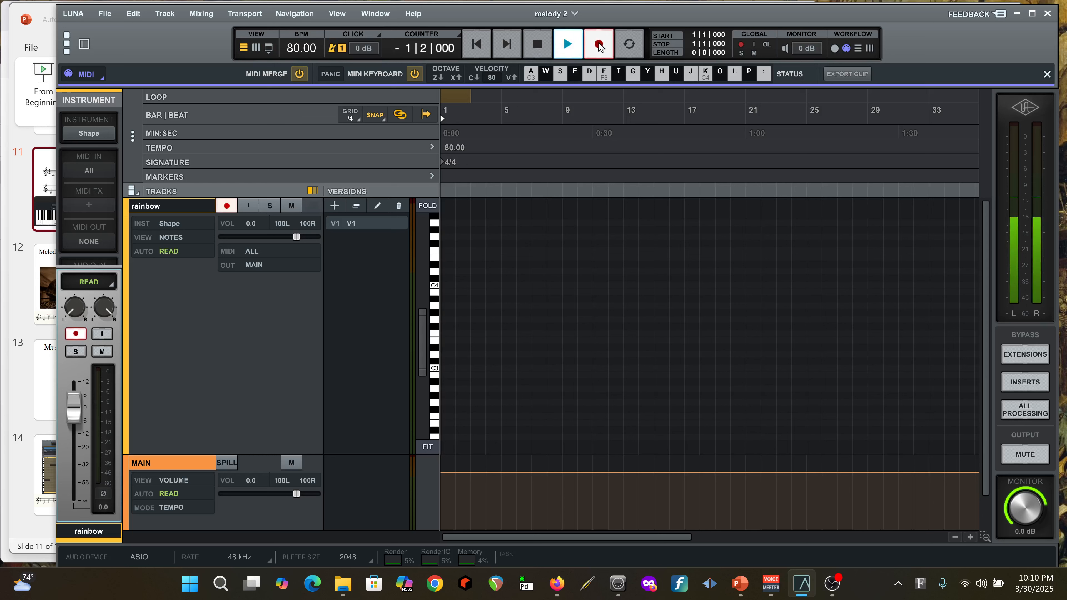
key("a")
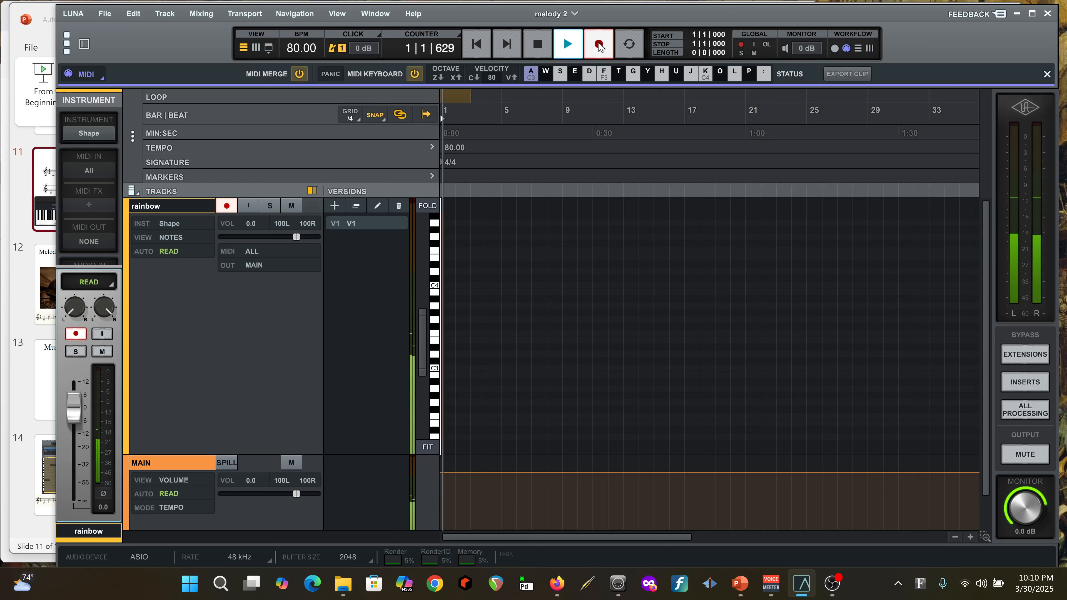
key("k")
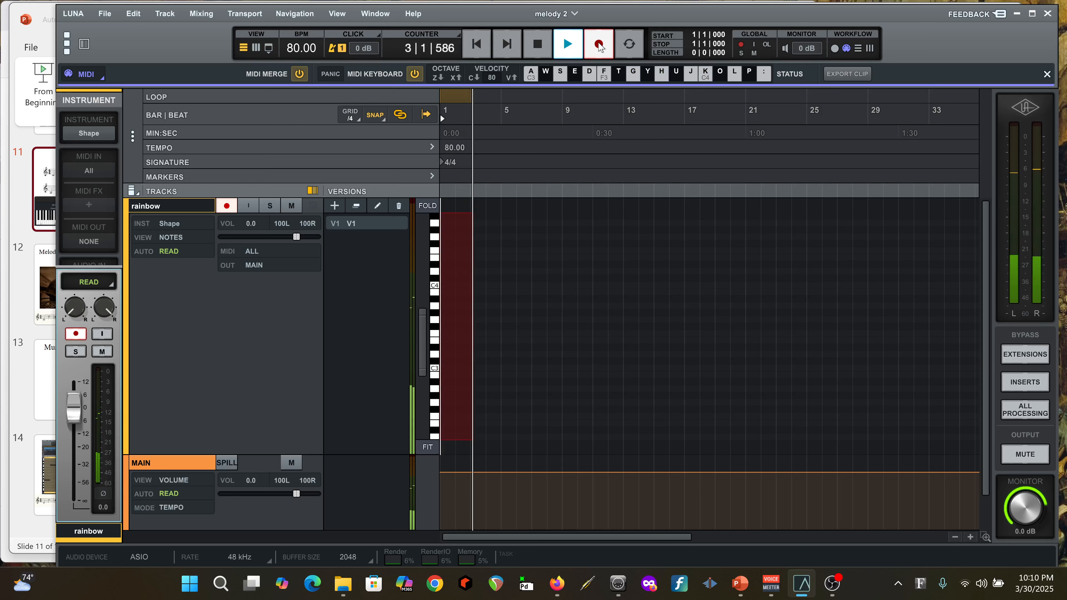
key("space")
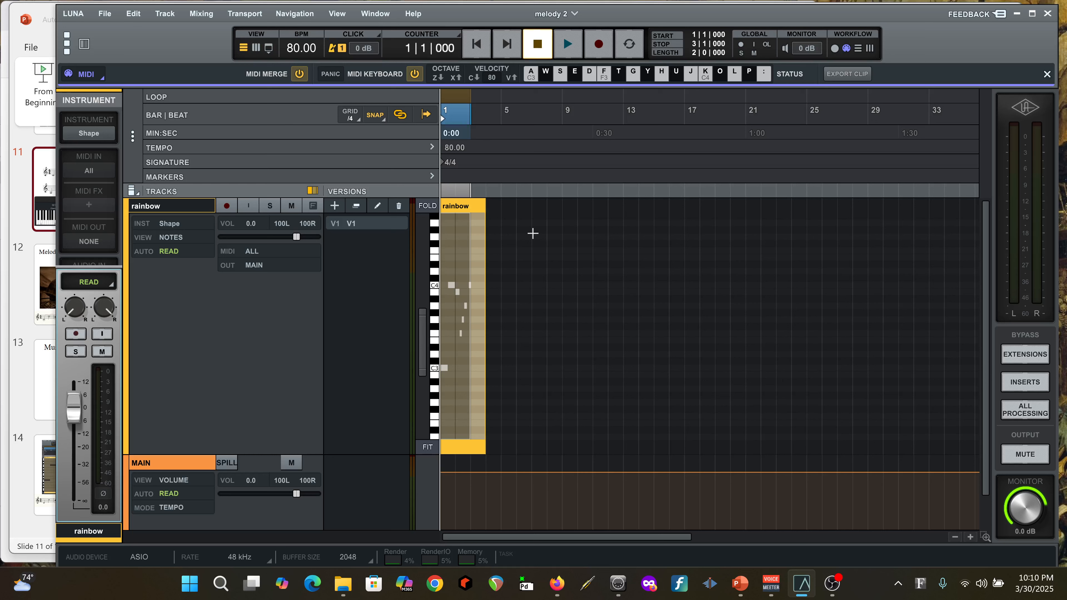
left_click(461, 206)
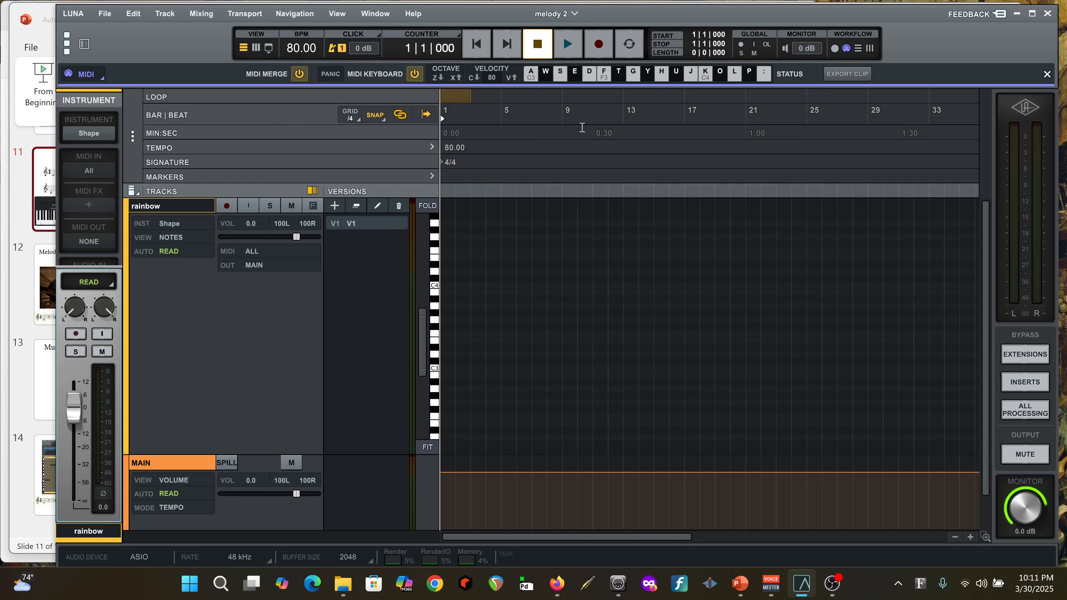
Record an eight-bar melody onto the rainbow track with the computer MIDI keyboard, from C3 up to C4 and down to a final C3
left_click(600, 46)
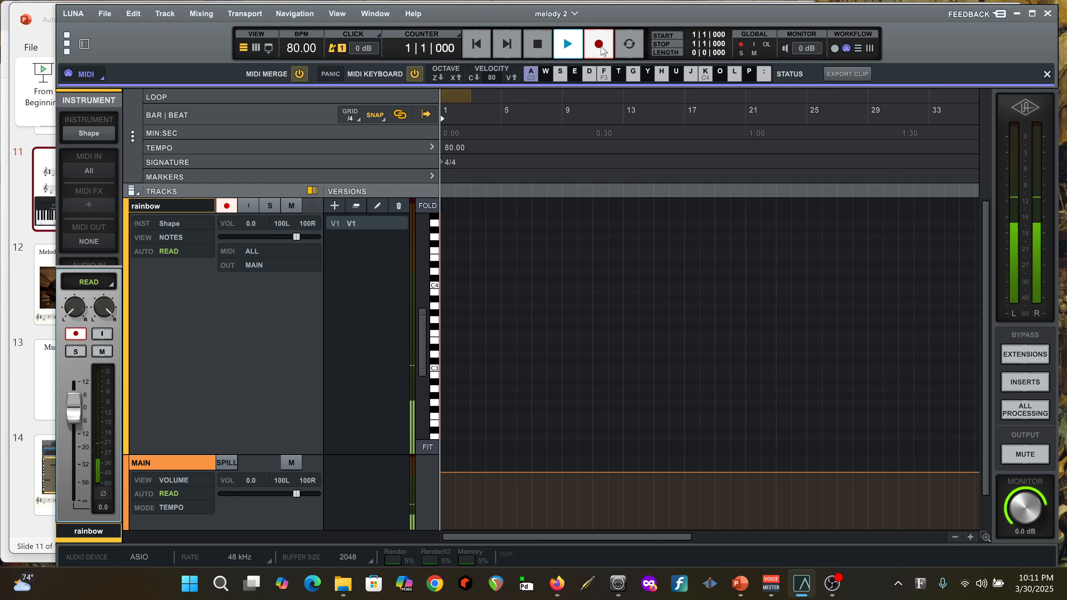
key("a")
key("k")
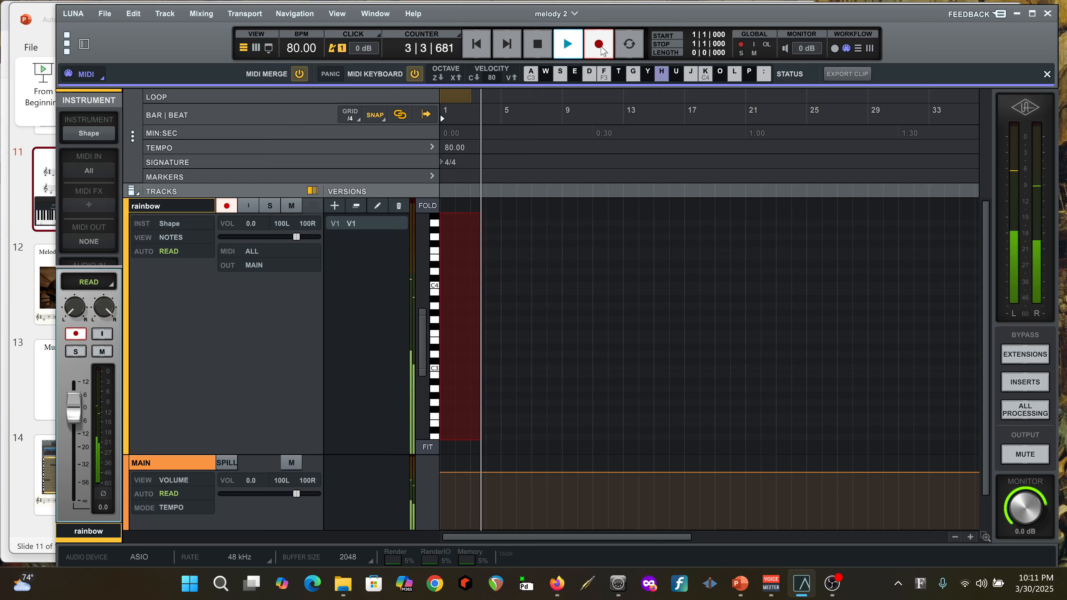
key("g")
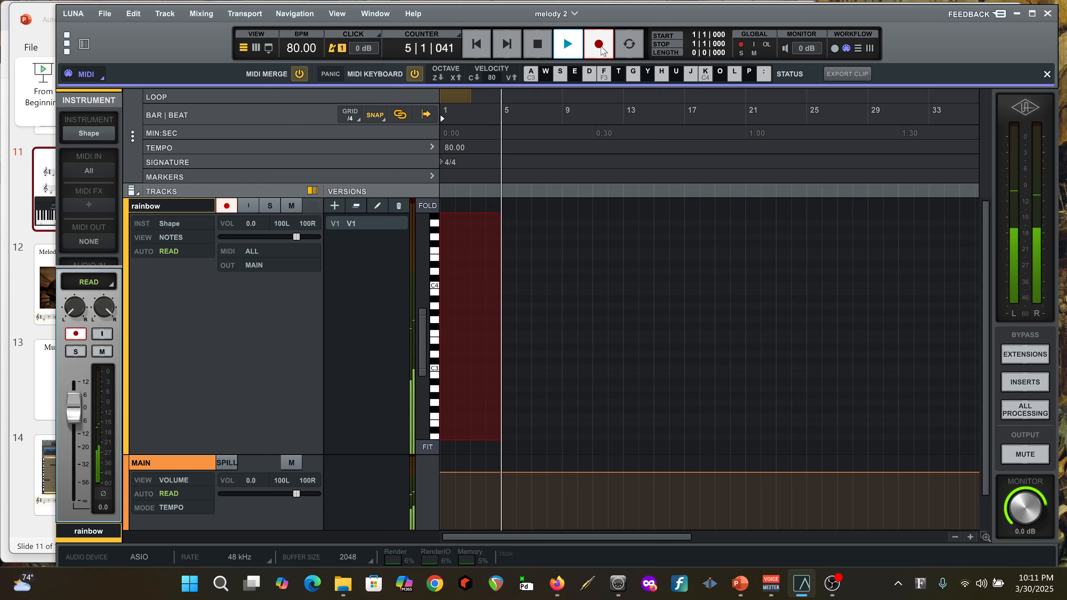
key("f")
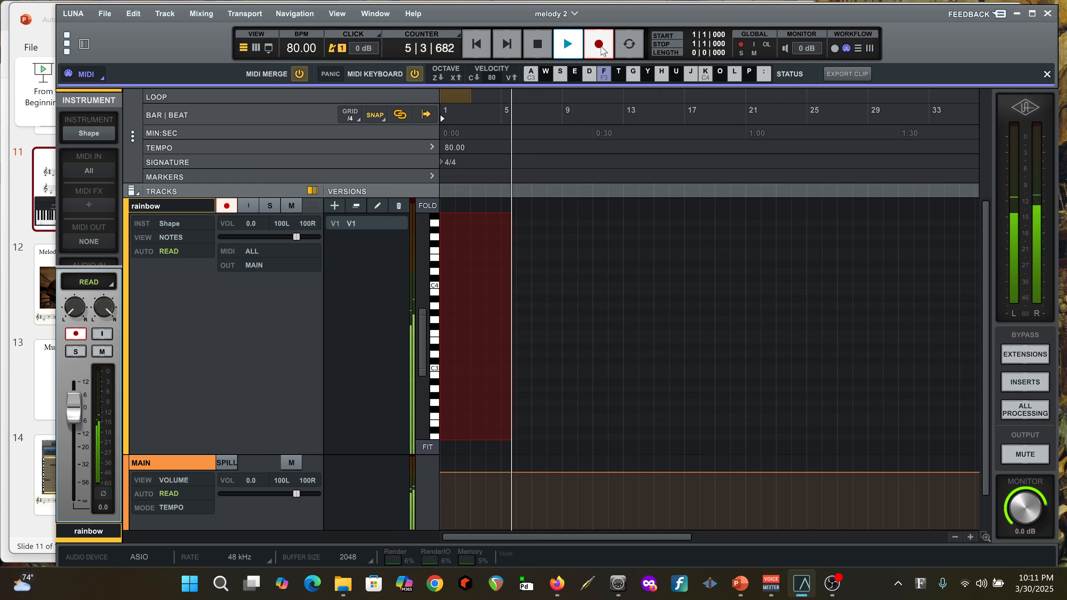
key("d")
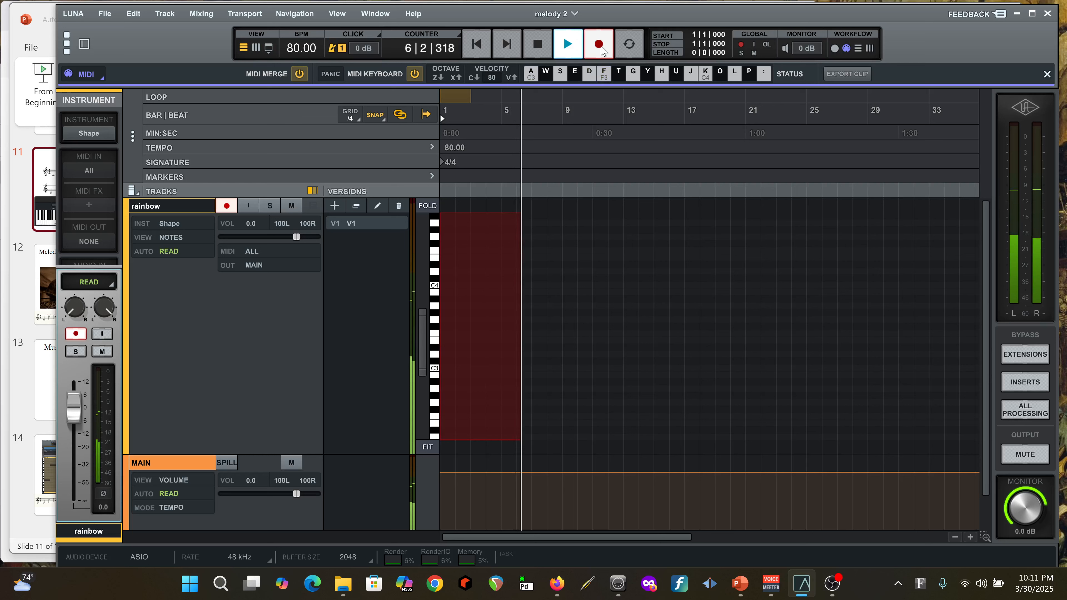
key("f")
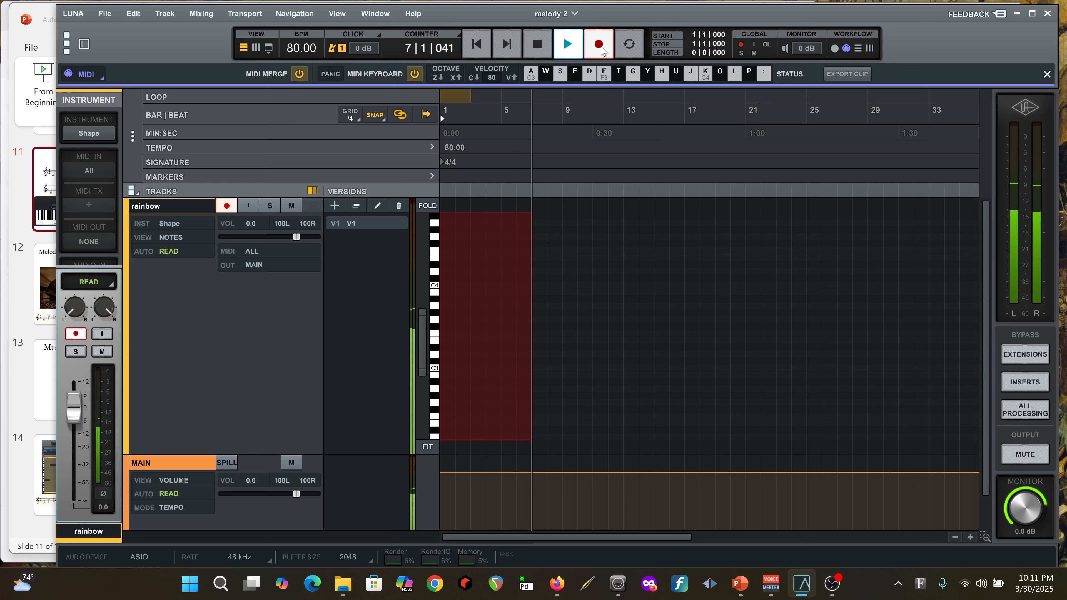
key("s")
key("a")
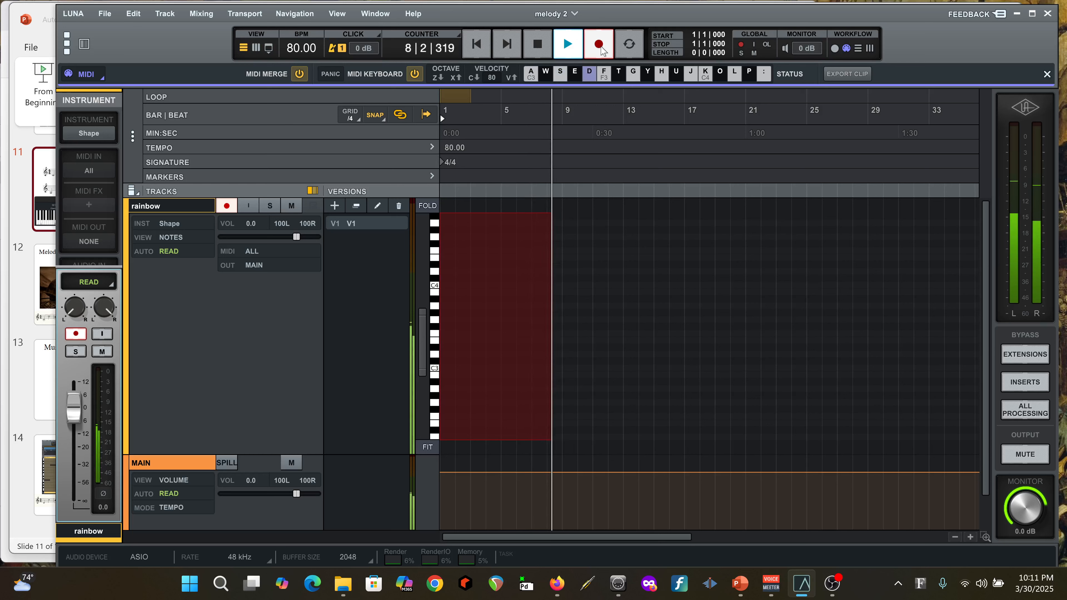
key("a")
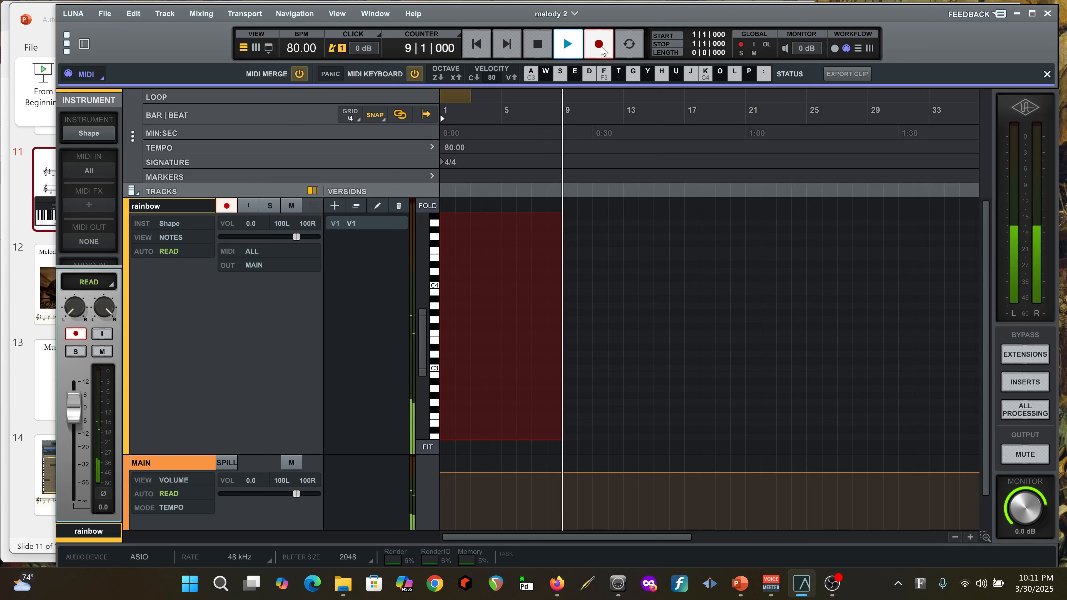
key("space")
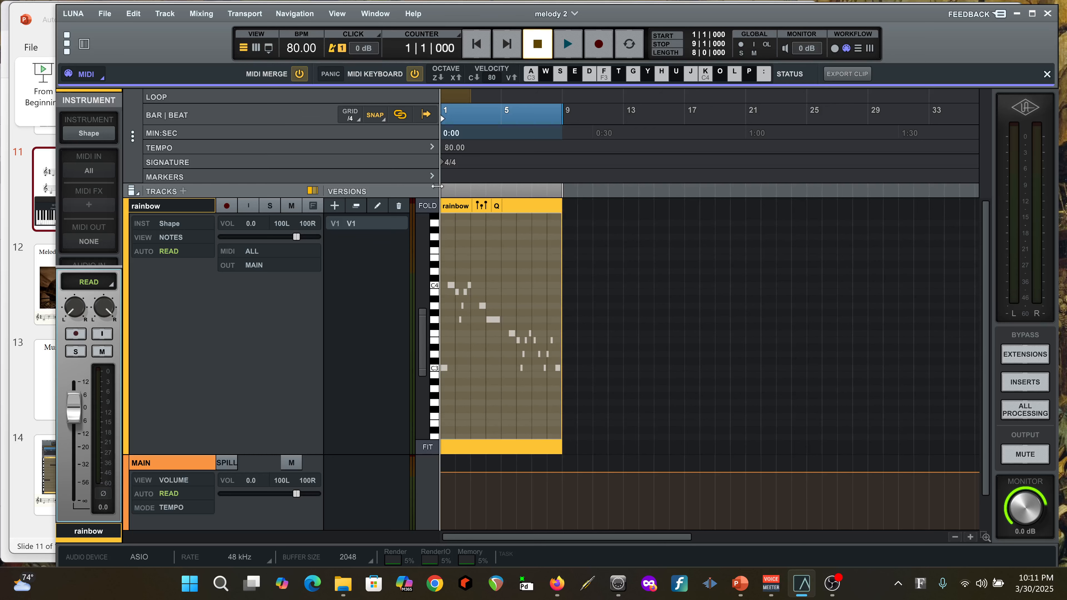
Hide the track versions column and play back the recorded melody on the rainbow track
left_click_drag(435, 185, 344, 189)
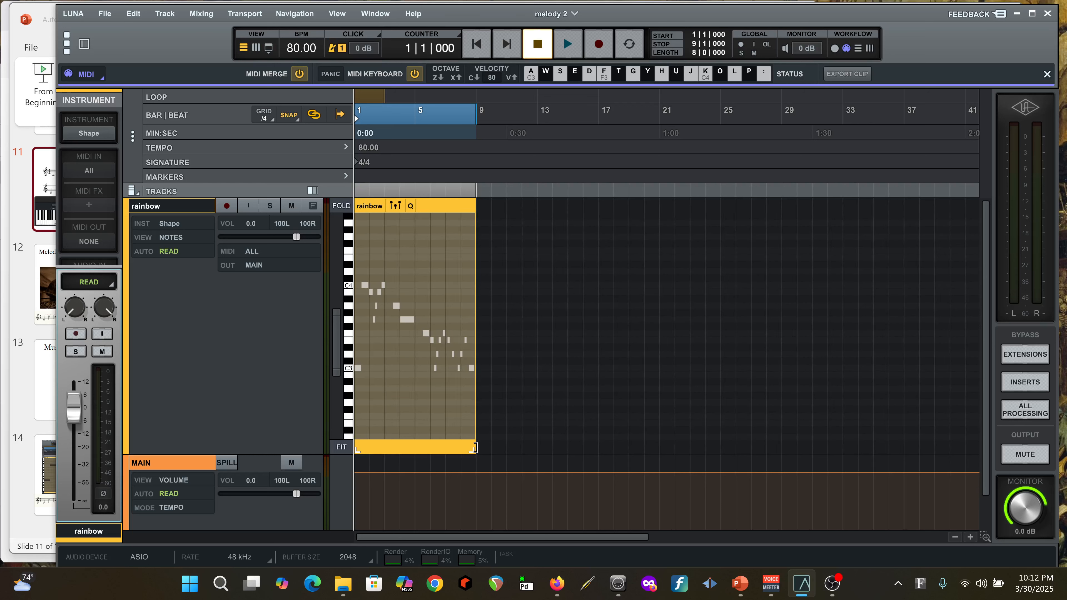
left_click(970, 537)
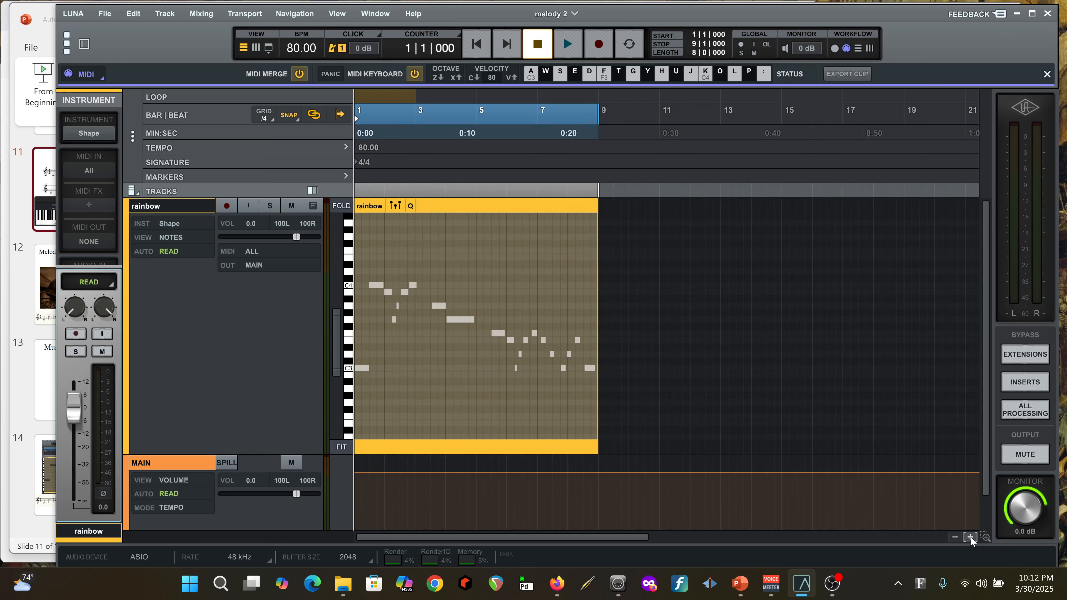
left_click(969, 537)
left_click(970, 537)
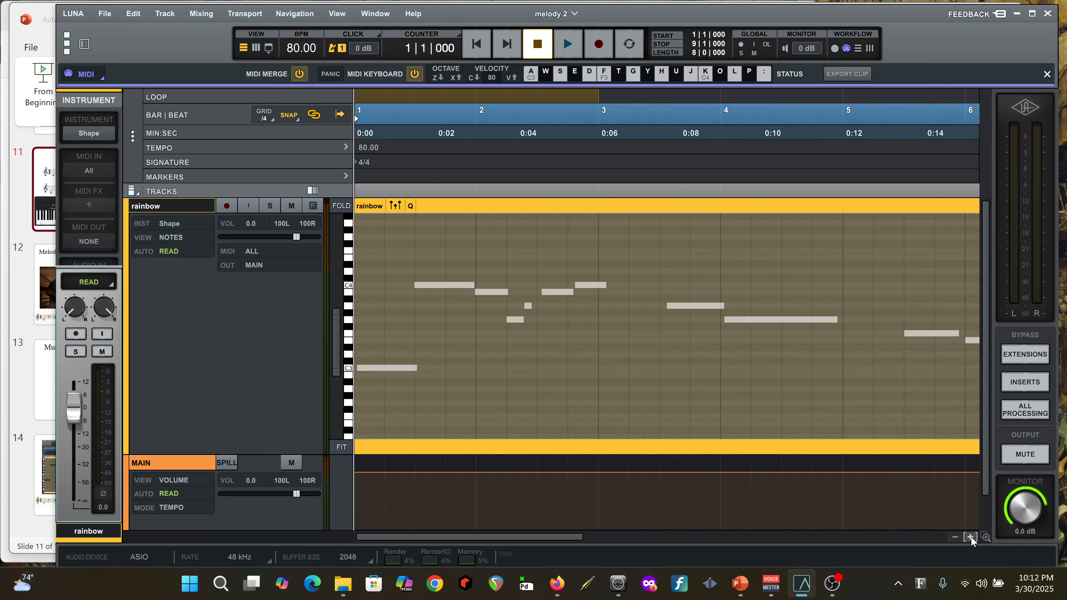
left_click(954, 537)
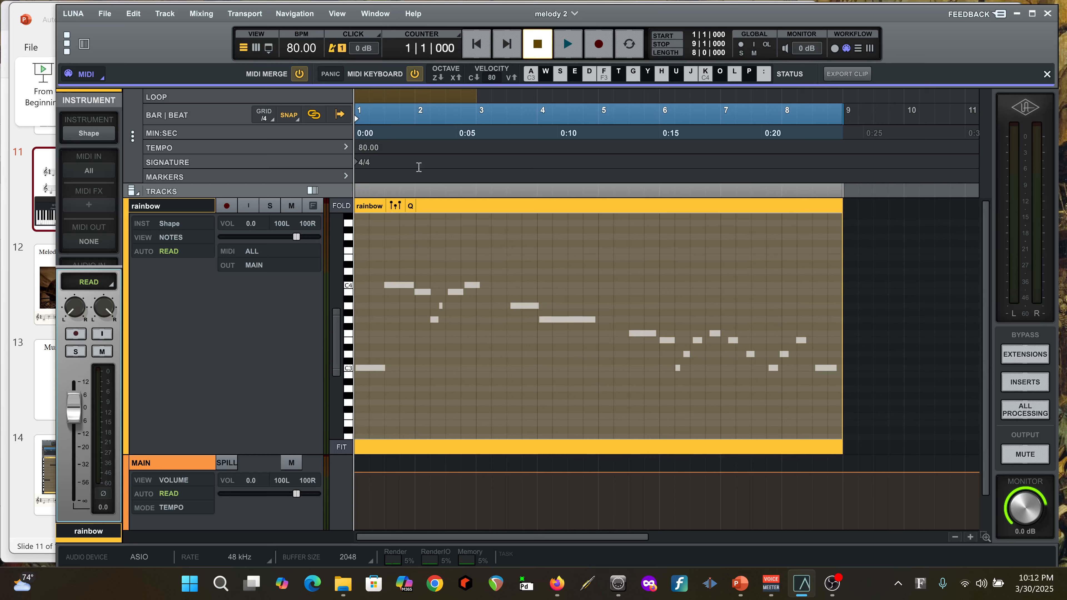
left_click(565, 47)
Open the rainbow clip's Quantize settings, then play a short passage of the melody from bar 2
left_click(410, 205)
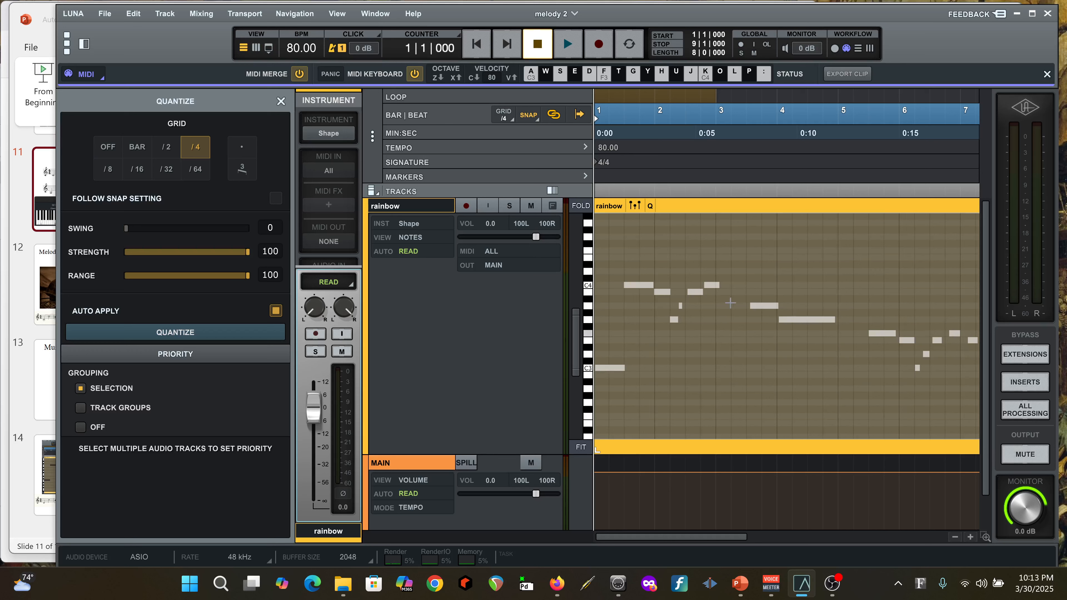
left_click(711, 285)
left_click(713, 287)
left_click(653, 186)
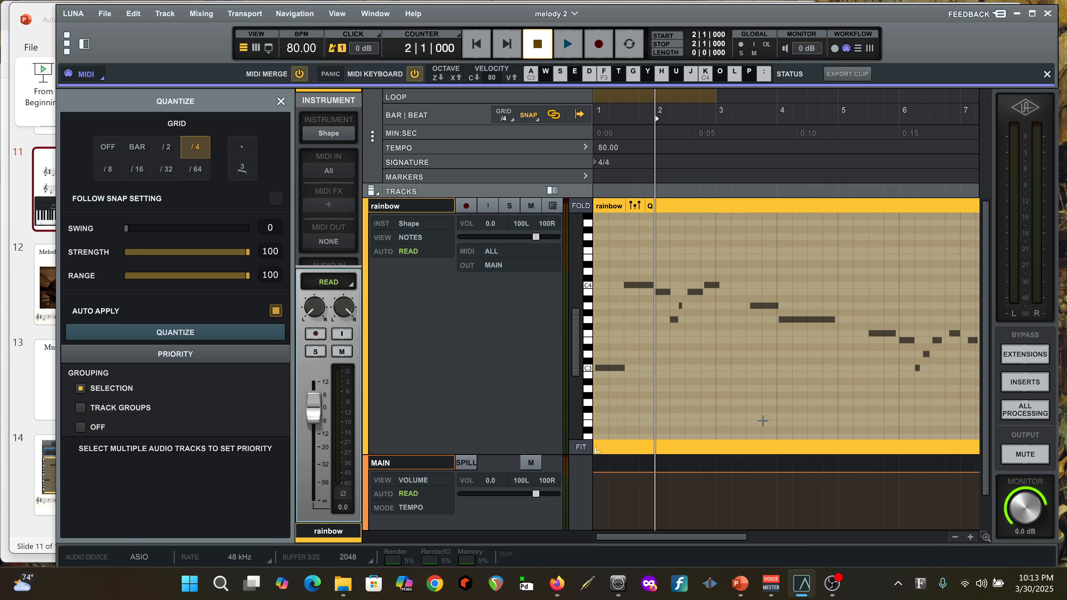
key("space")
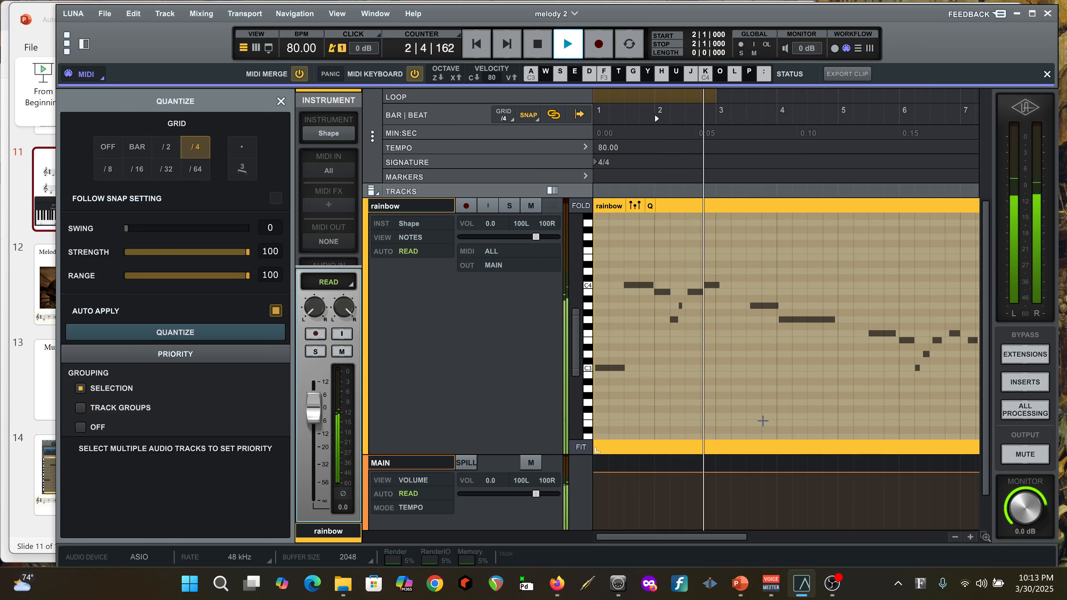
key("space")
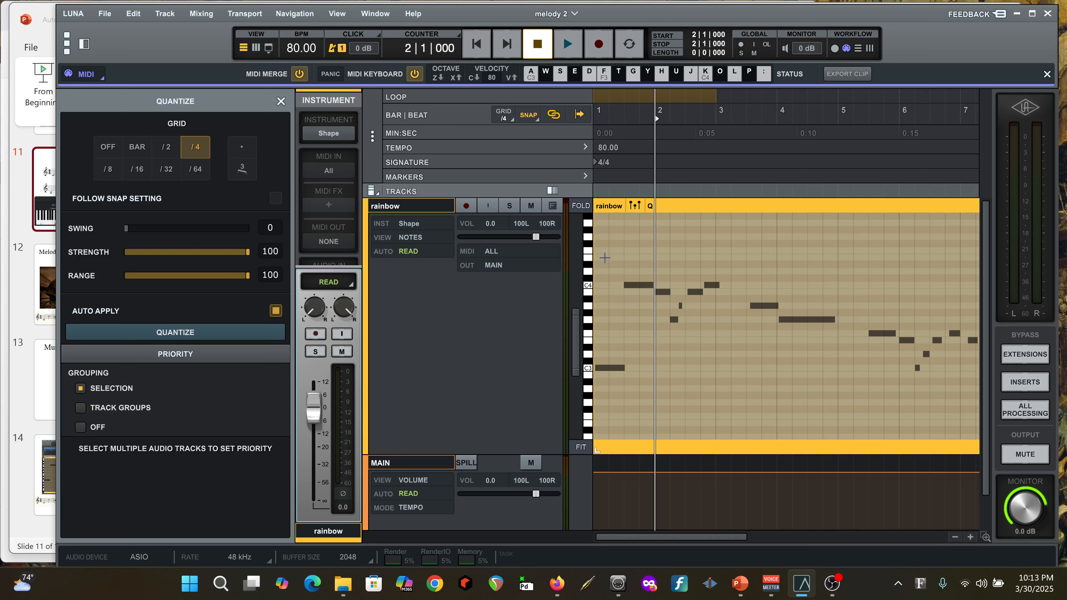
Select all notes in the rainbow clip and quantize them to a 1/8 grid
left_click_drag(605, 255, 849, 416)
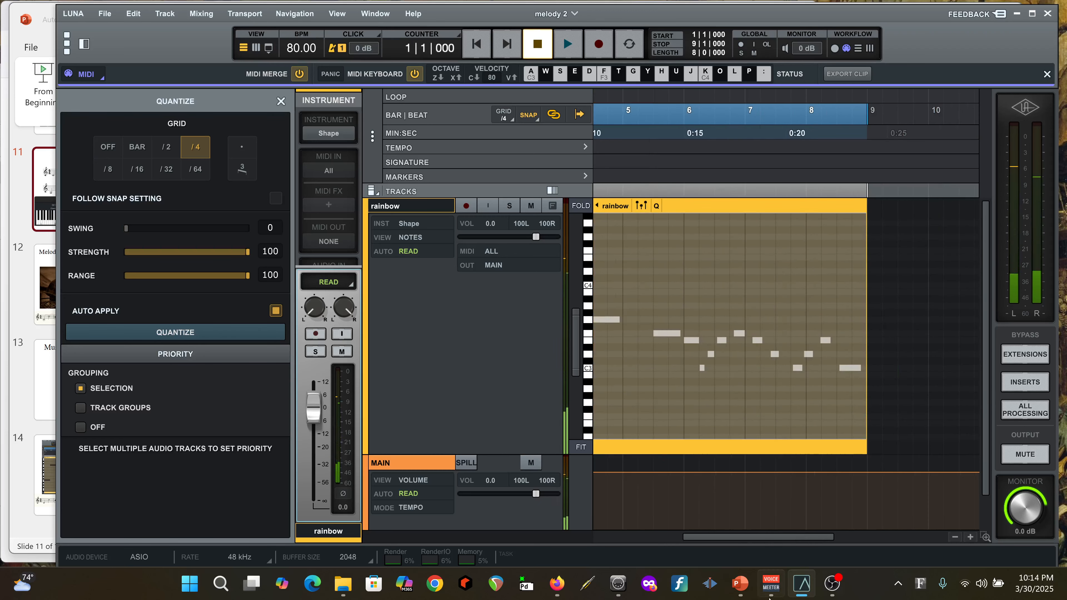
left_click_drag(734, 537, 598, 544)
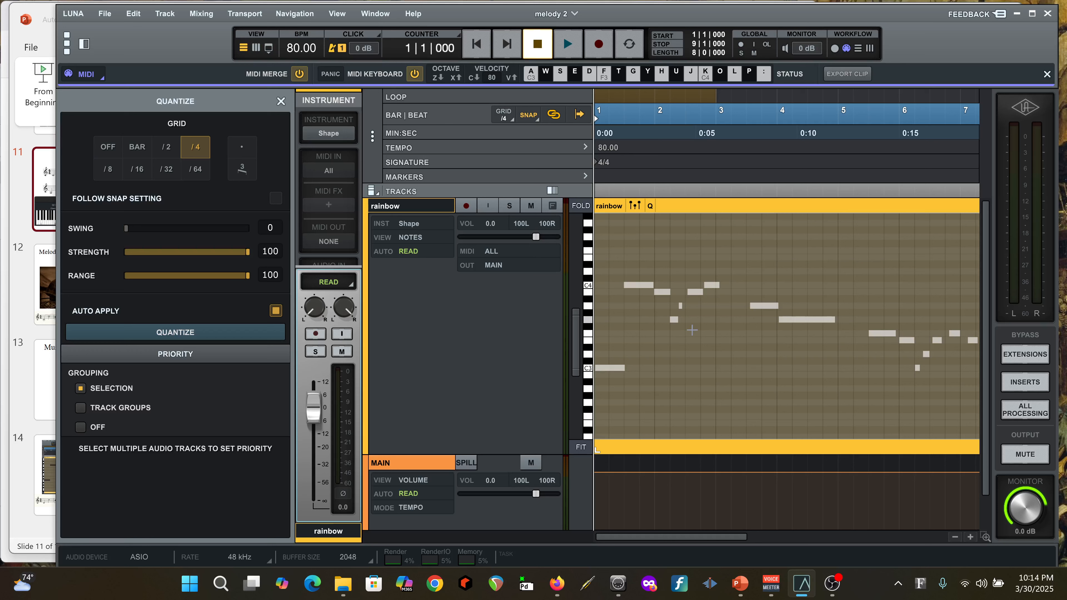
left_click(107, 170)
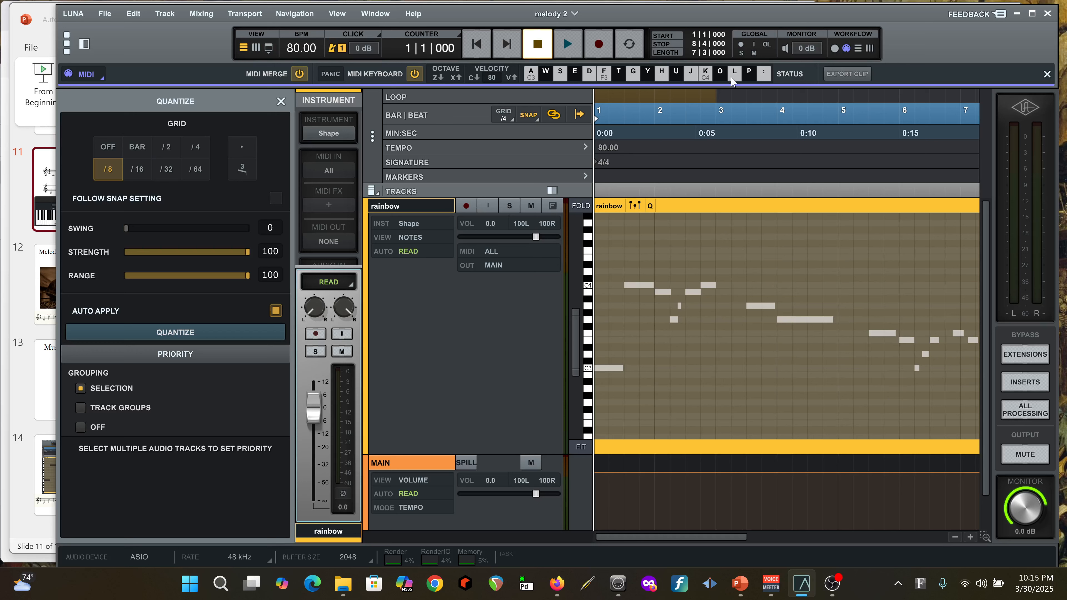
Play the quantized melody from bar 1 and stop playback to check its timing
left_click(564, 45)
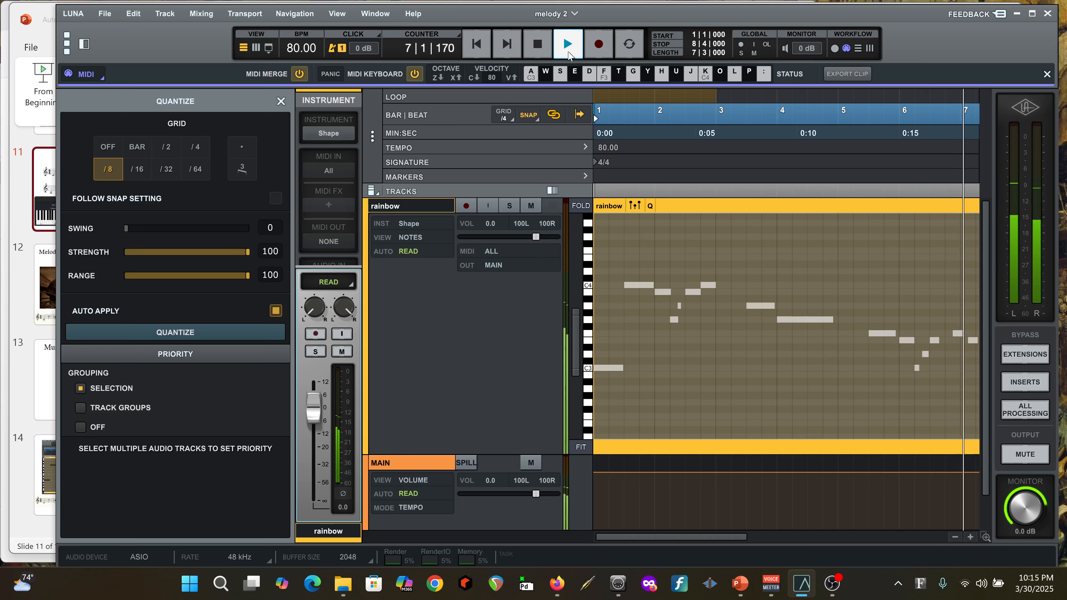
left_click(567, 52)
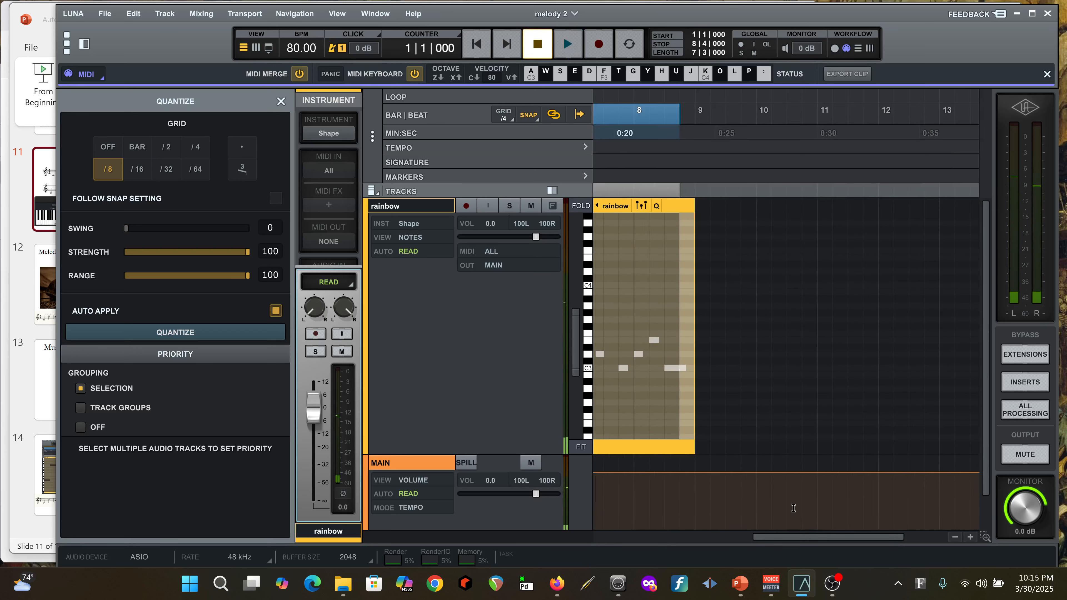
left_click_drag(798, 536, 639, 537)
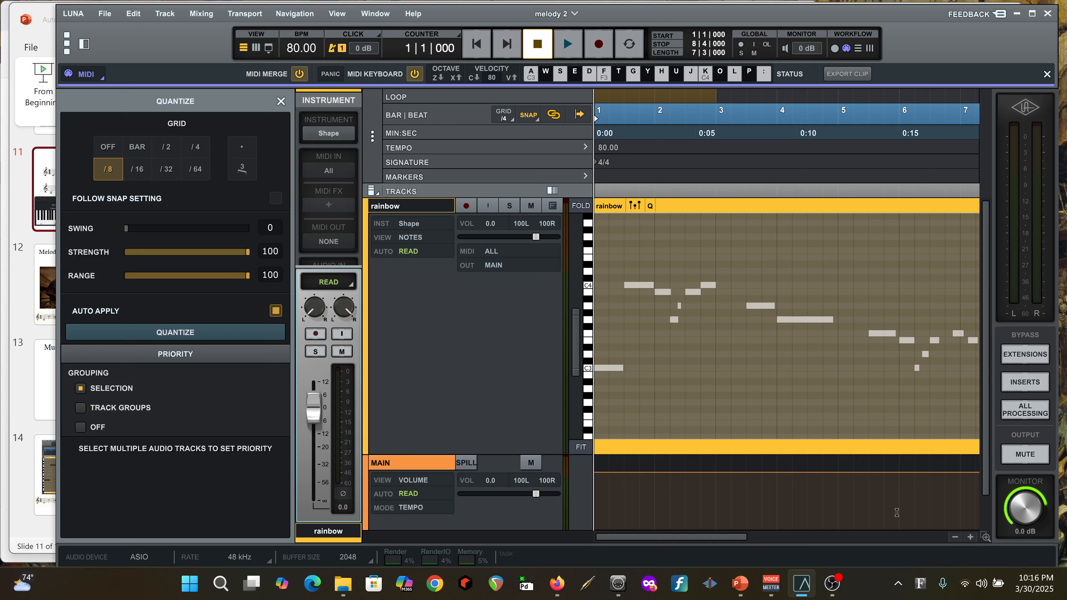
Lengthen the short note on the second half of bar 2 beat 2 to a full eighth note, ending at beat 3
left_click(679, 308)
left_click_drag(681, 305, 685, 305)
key("ctrl+z")
left_click(697, 310)
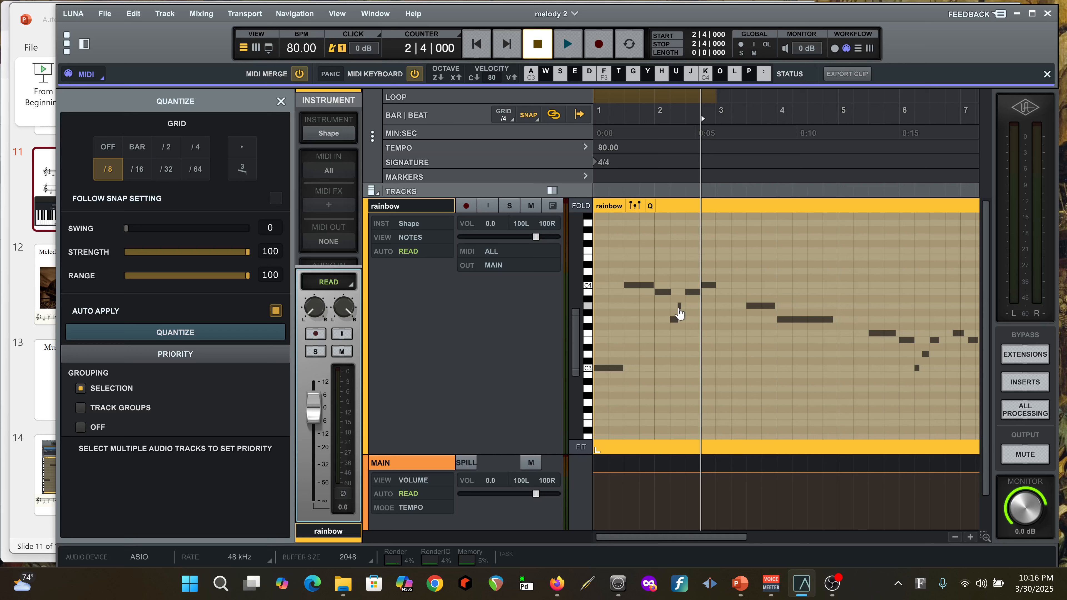
left_click(680, 306)
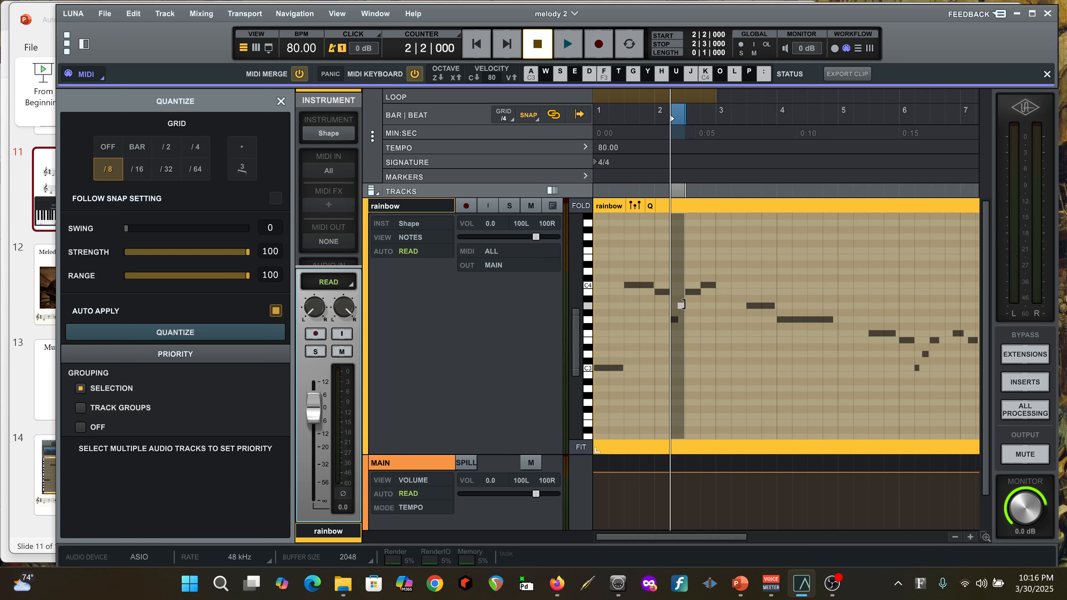
left_click(704, 326)
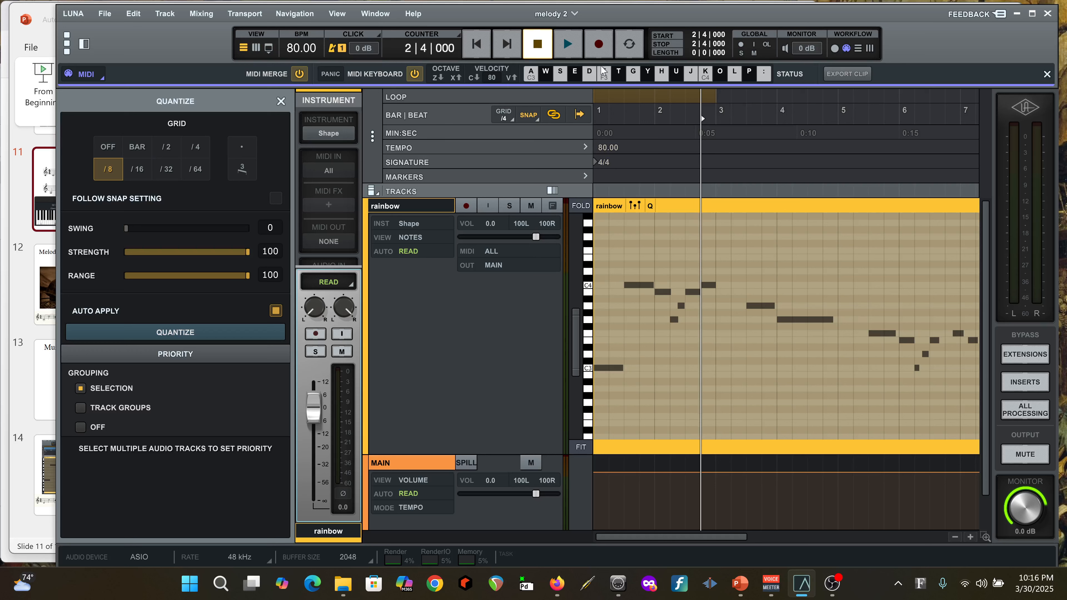
Play the melody from bar 1 and stop playback to check the edited note
left_click(482, 47)
key("space")
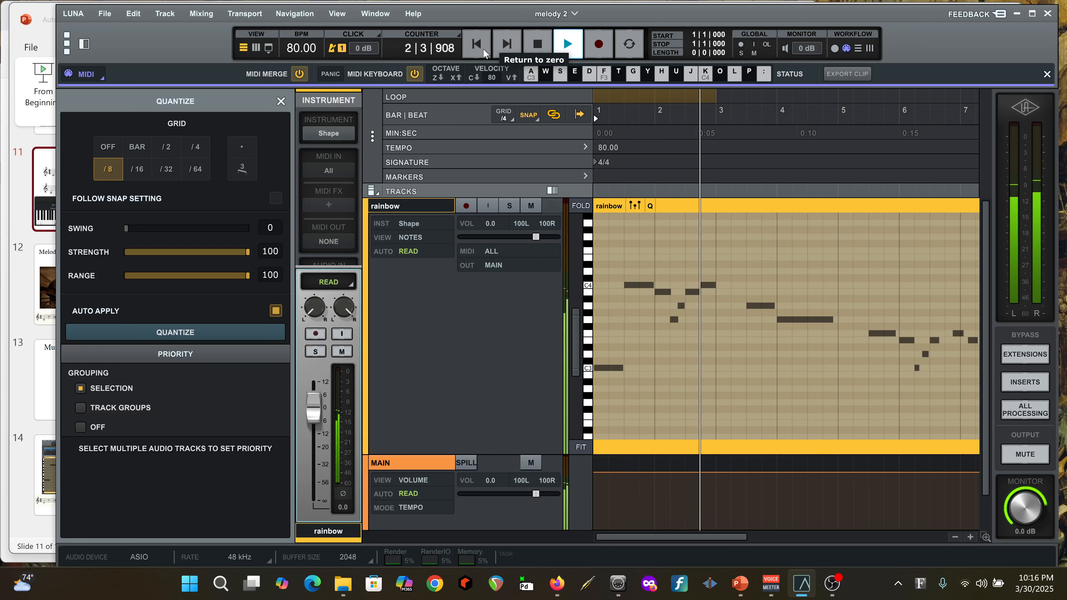
key("space")
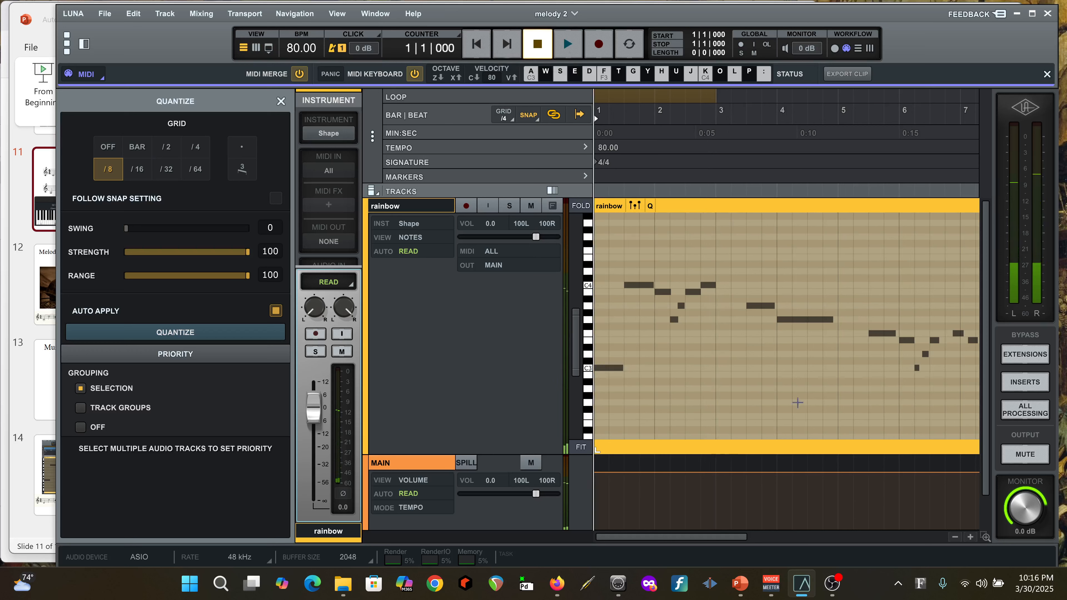
Draw two-beat notes at the starts of bar 3 and bar 5, on C3 and A2 respectively
left_click(588, 370)
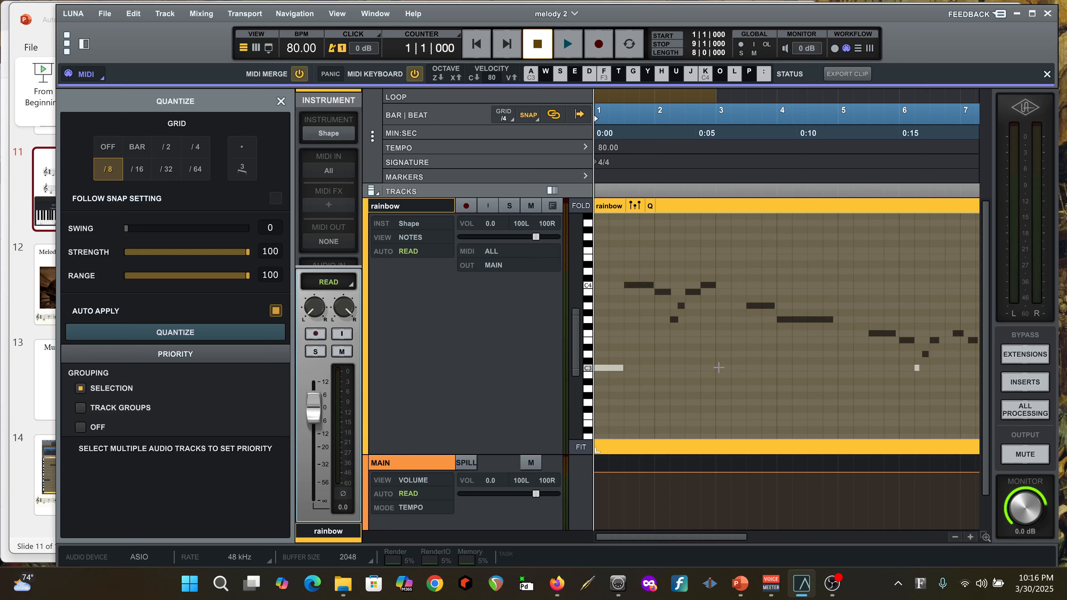
left_click_drag(718, 368, 741, 369)
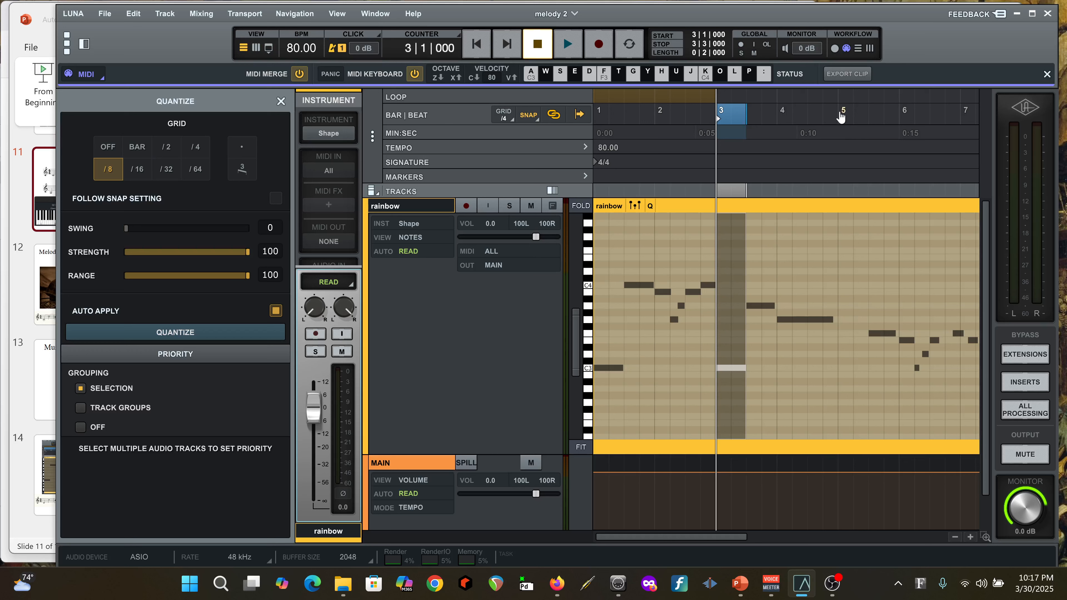
left_click(839, 131)
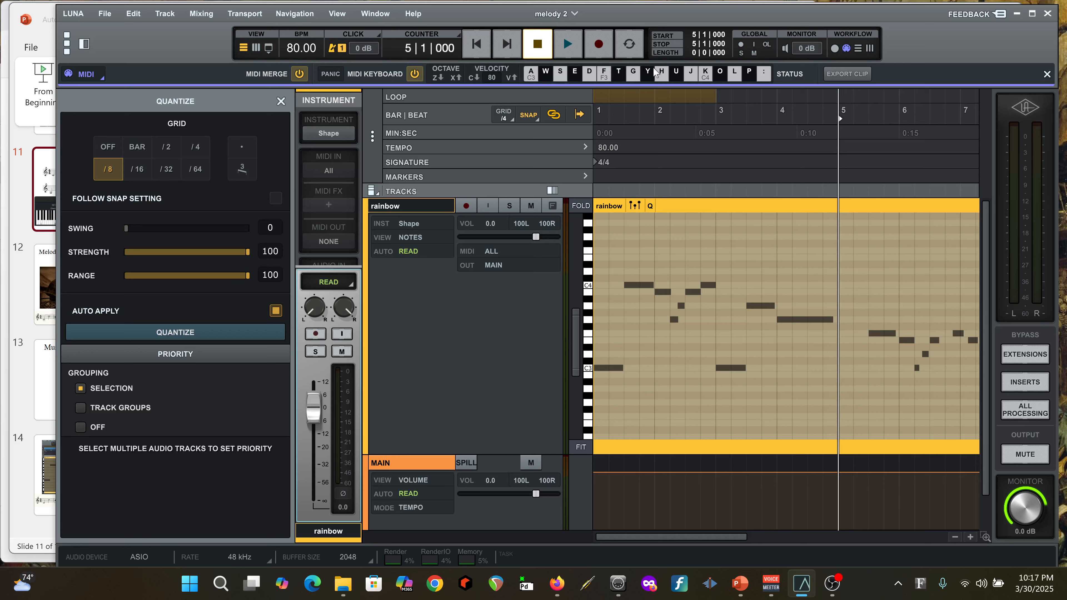
left_click(531, 78)
left_click_drag(840, 389, 868, 389)
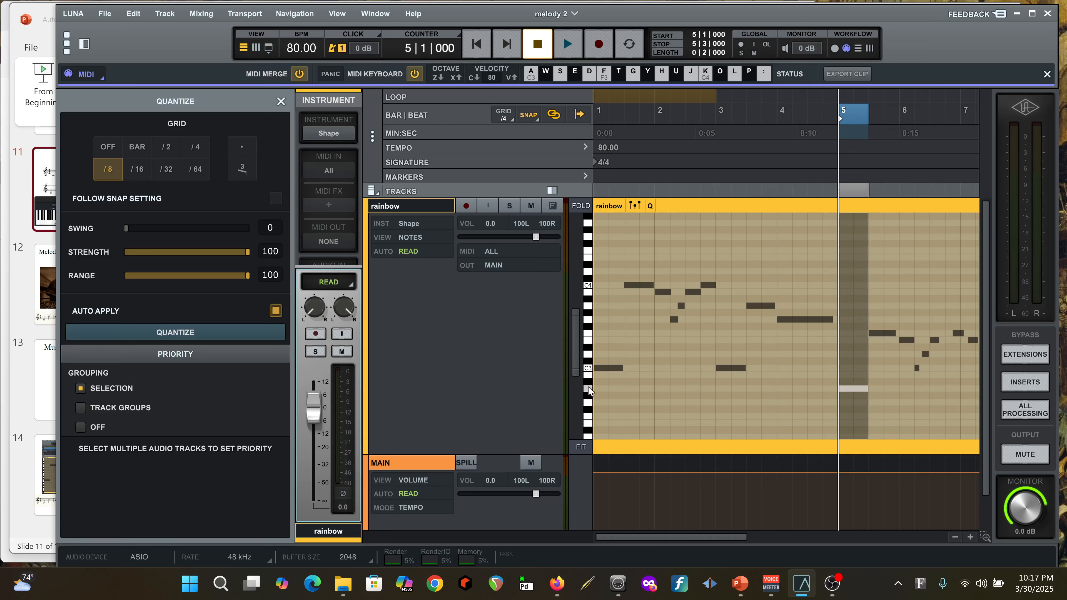
left_click(588, 390)
Try to lengthen the short C3 note at bar 6 beat 2
left_click_drag(703, 535, 804, 549)
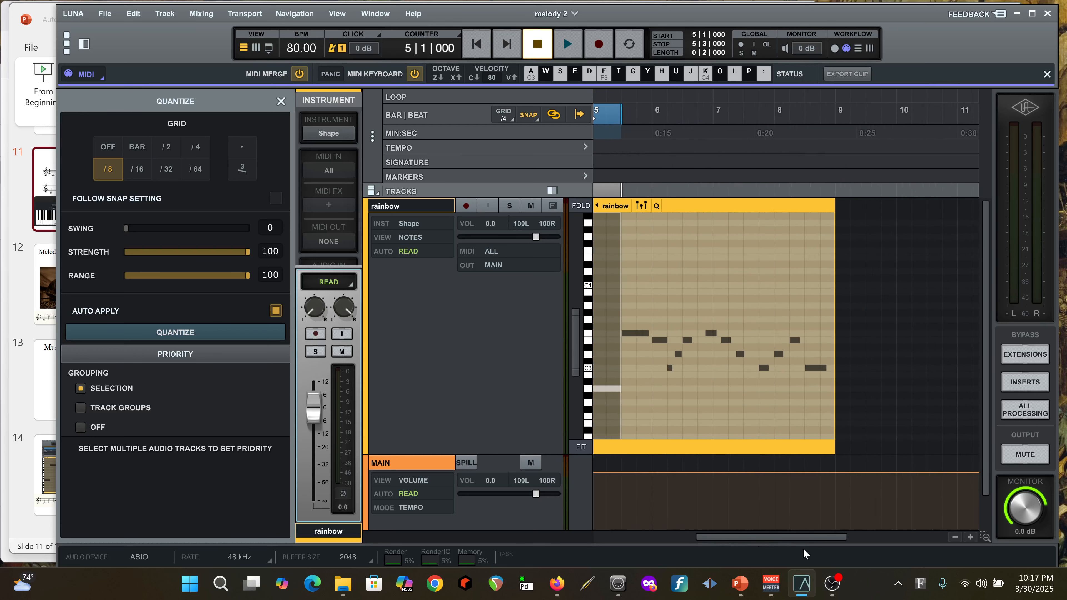
left_click(670, 368)
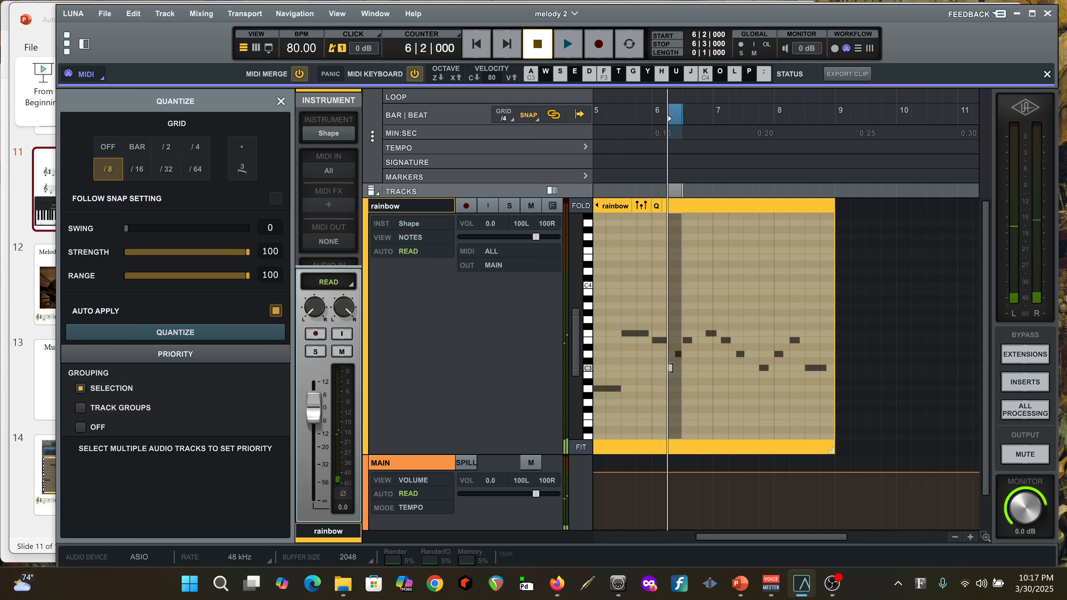
left_click_drag(672, 370, 672, 370)
key("ctrl+z")
left_click_drag(672, 367, 673, 369)
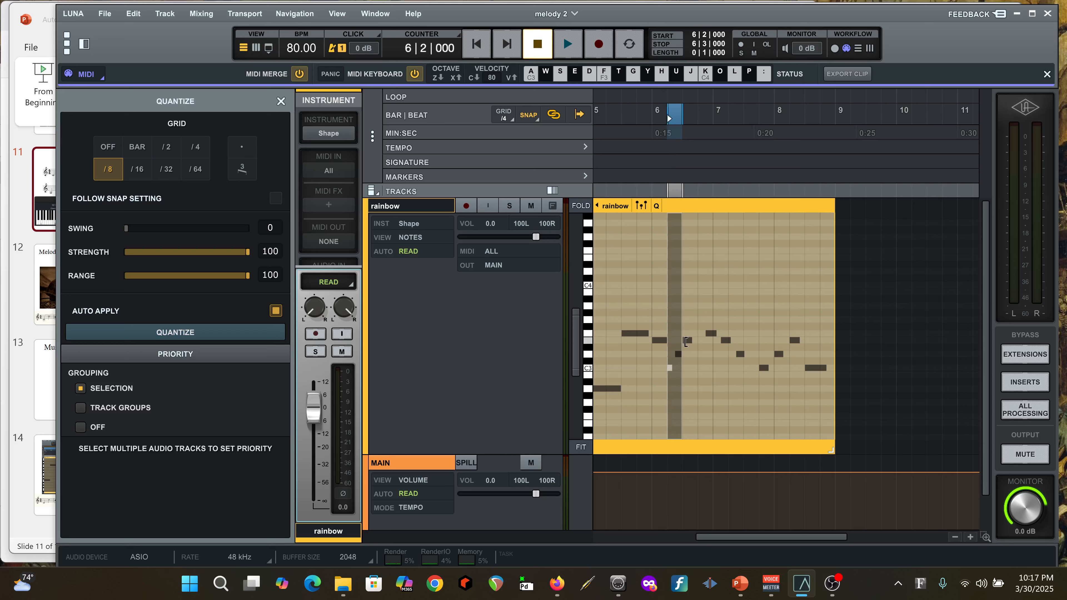
Close the gaps between three melody notes so they start on bar 6 beats 3 and 4 and bar 7 beat 1, each one beat long
left_click(686, 340)
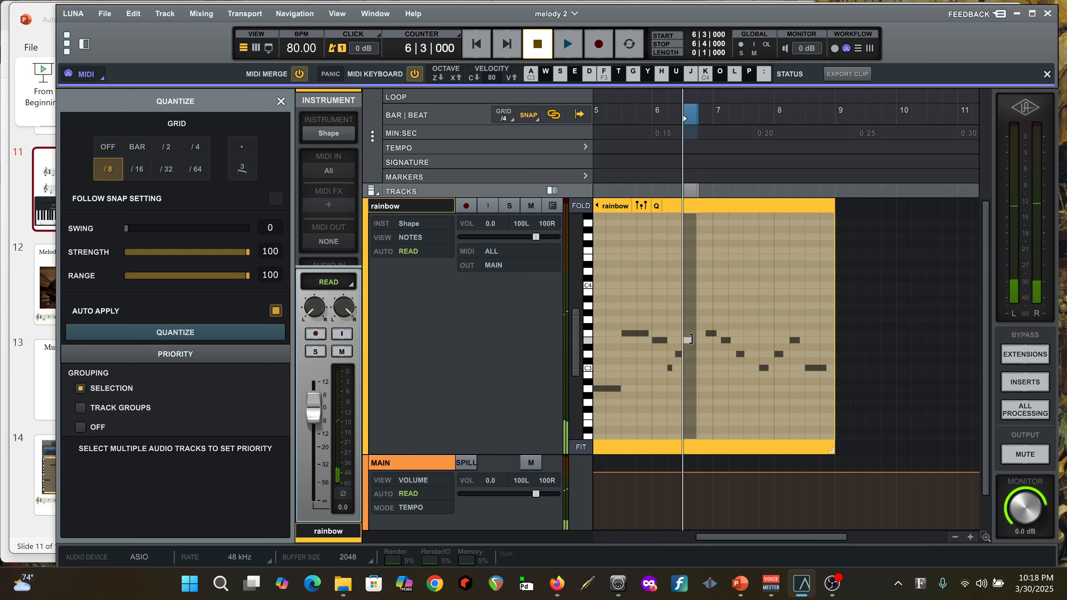
left_click_drag(690, 339, 706, 336)
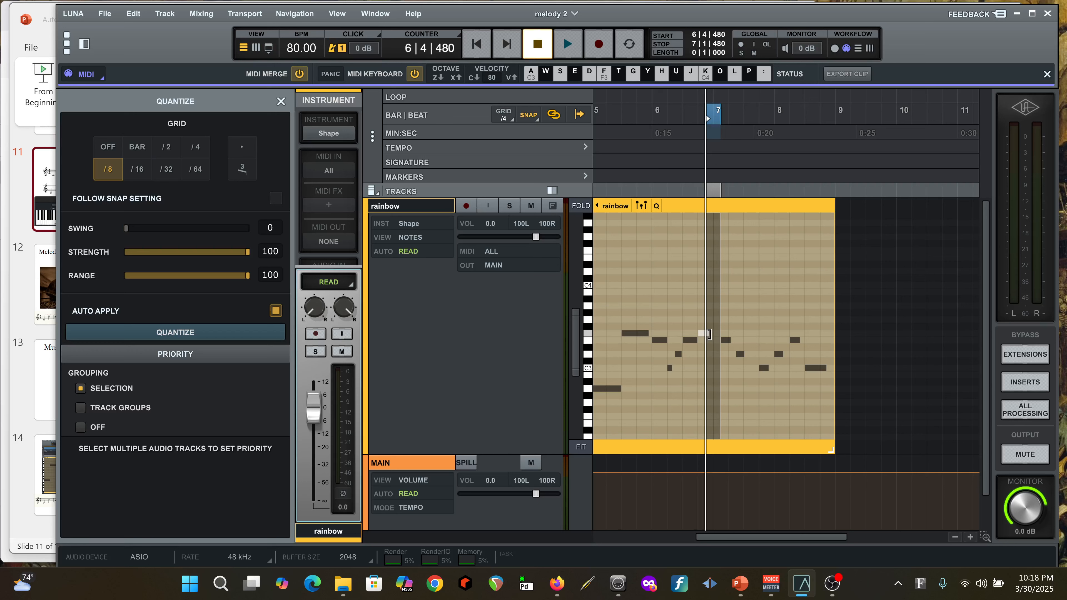
left_click_drag(709, 334, 710, 335)
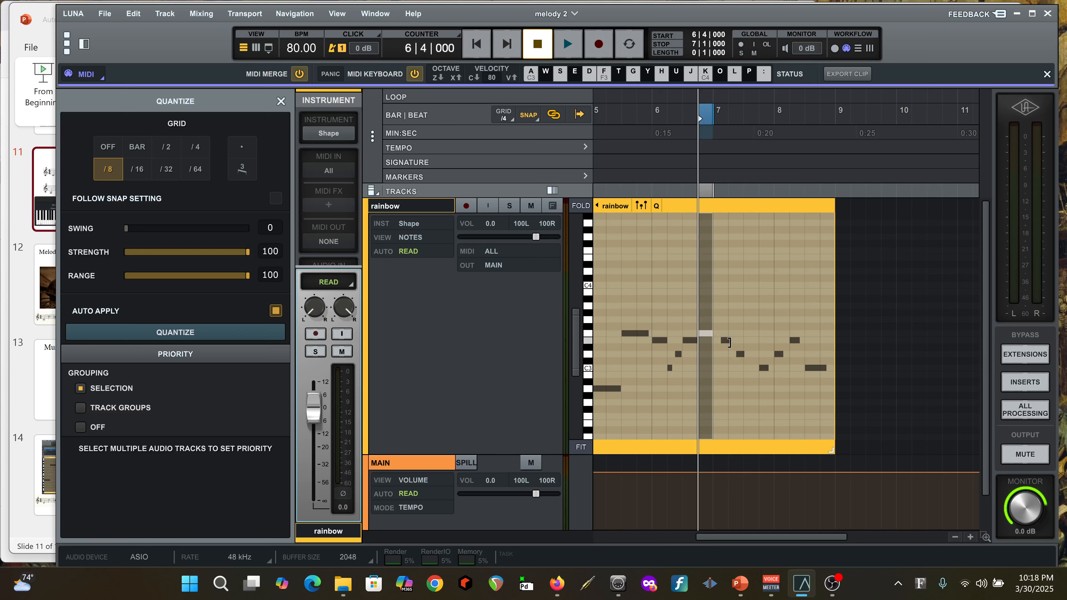
left_click_drag(729, 343, 721, 341)
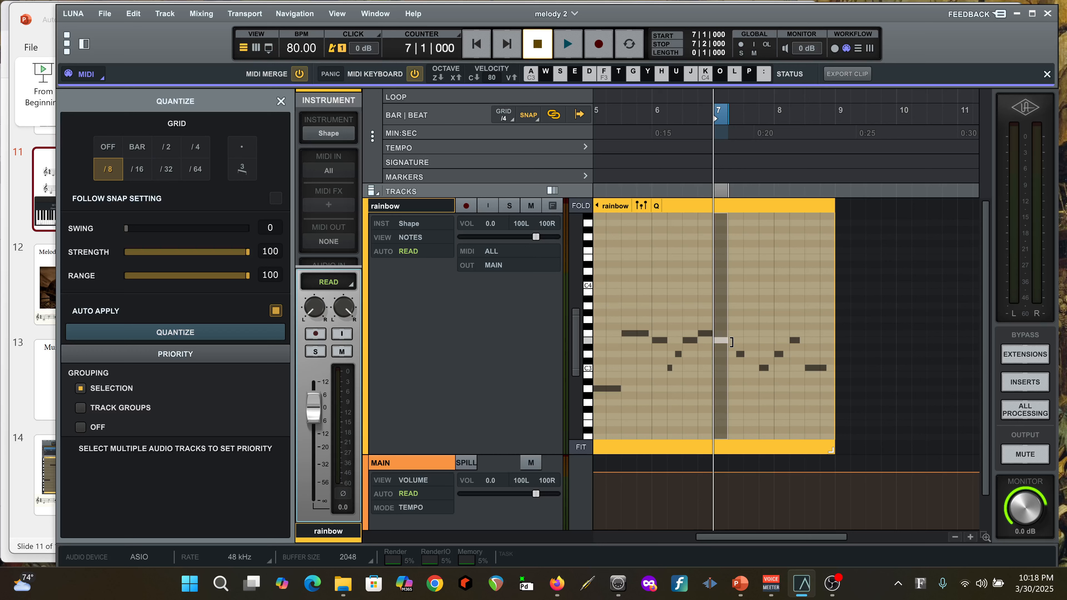
mouse_move(731, 341)
left_mouse_down()
mouse_move(740, 344)
mouse_move(728, 344)
left_mouse_up()
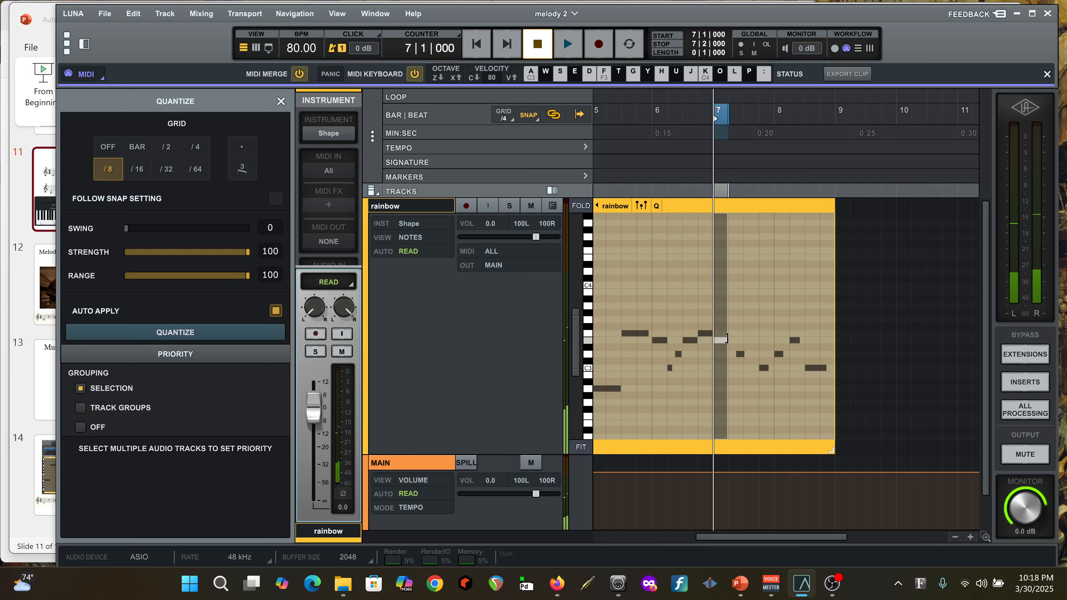
Keep the opening note of bar 7 one beat long and move the following two notes to start on beats 2 and 3
left_click_drag(728, 340, 745, 355)
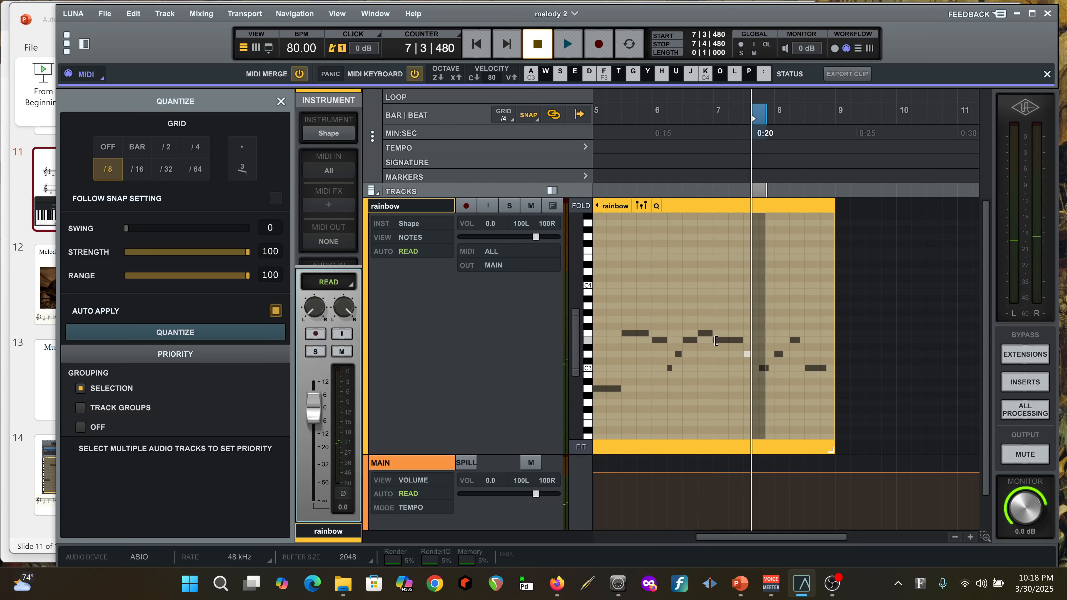
left_click(724, 342)
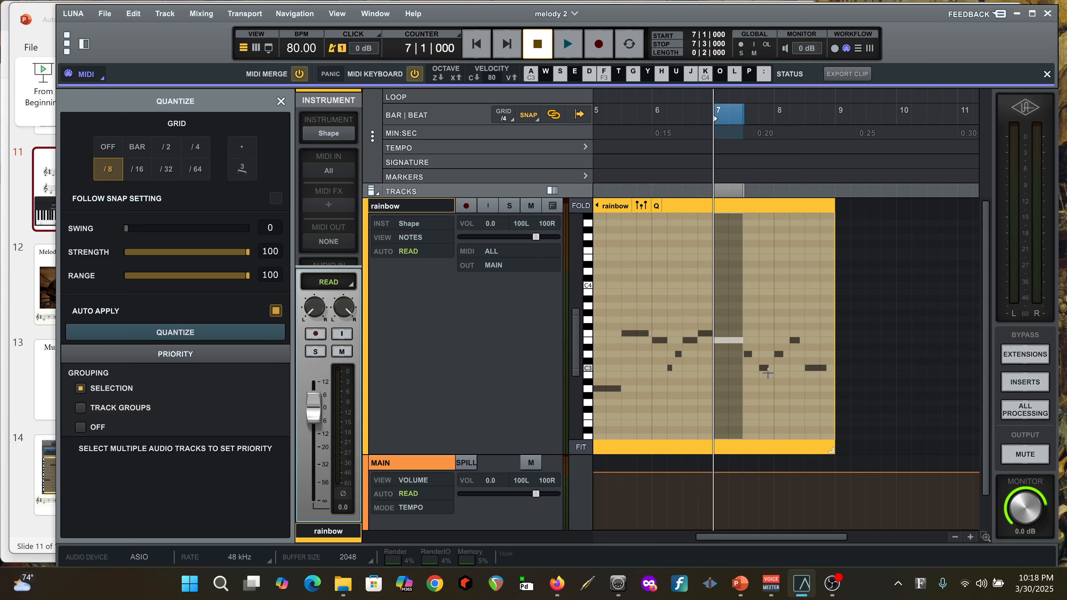
left_click(729, 341)
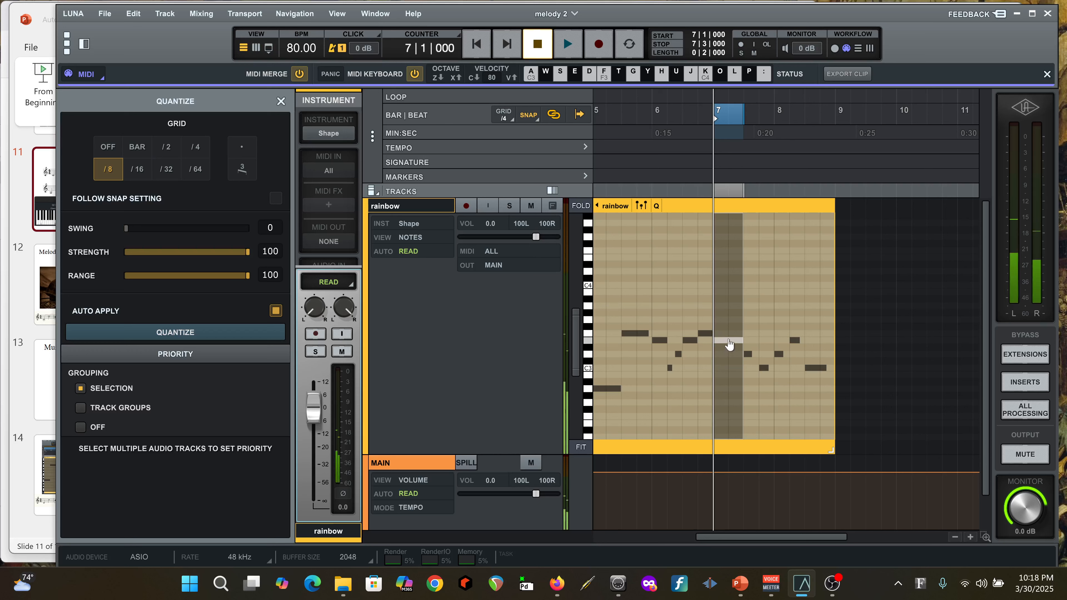
left_click_drag(747, 340, 742, 373)
left_click(760, 369)
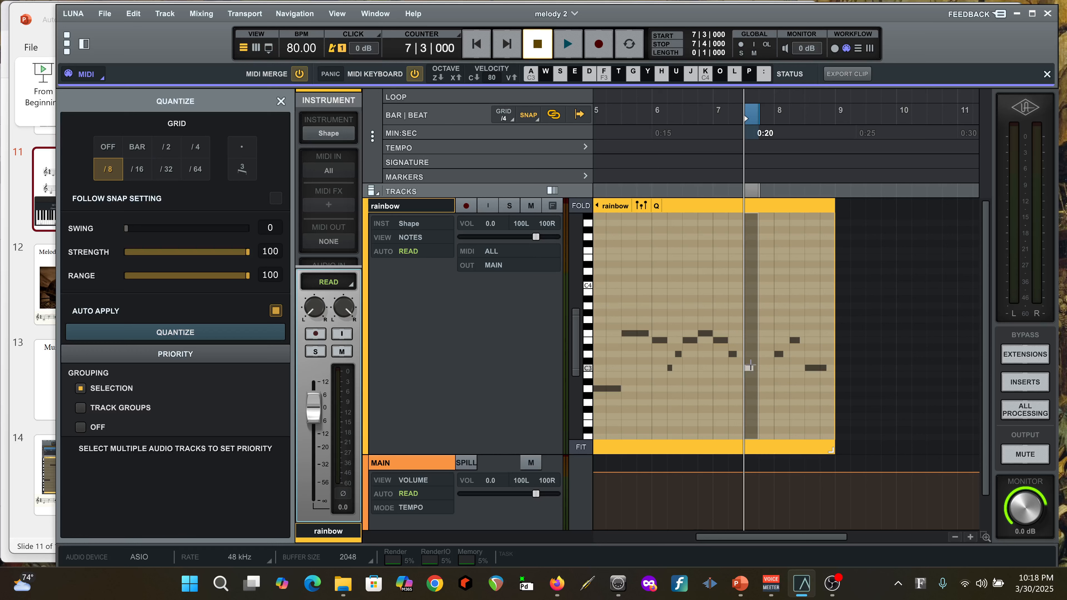
Delete the C3 note at bar 7 beat 3, and play the passage from bar 6 to check it
left_click(748, 370)
key("Delete")
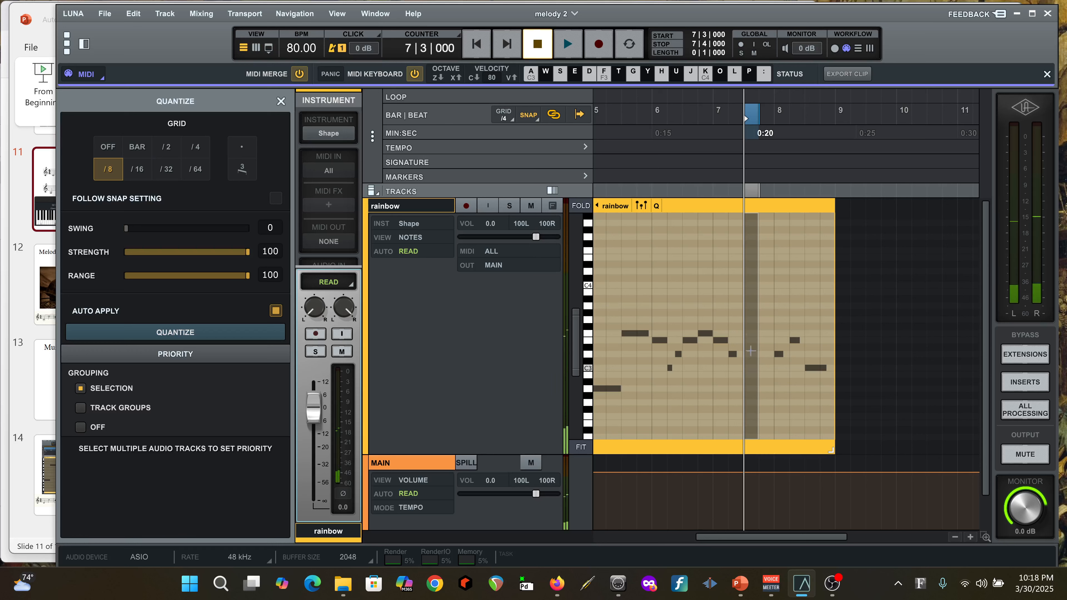
left_click(650, 117)
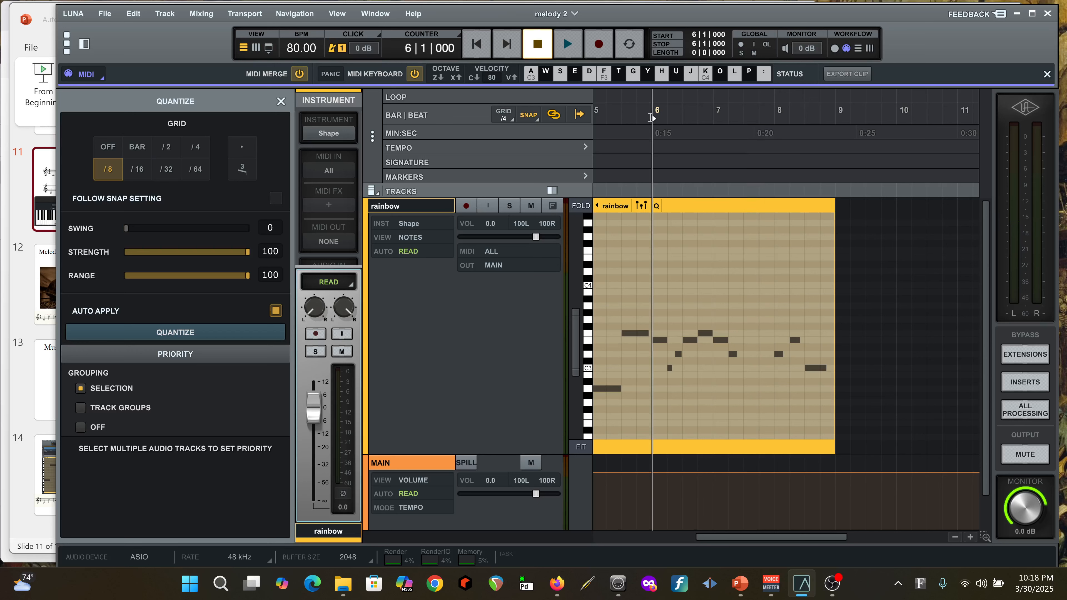
key("space")
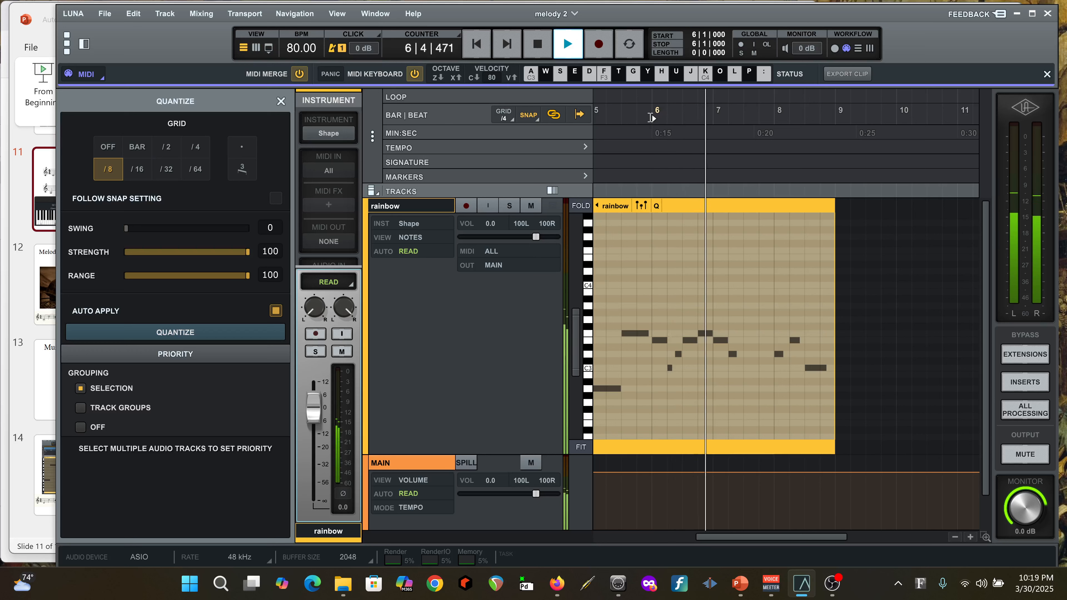
key("space")
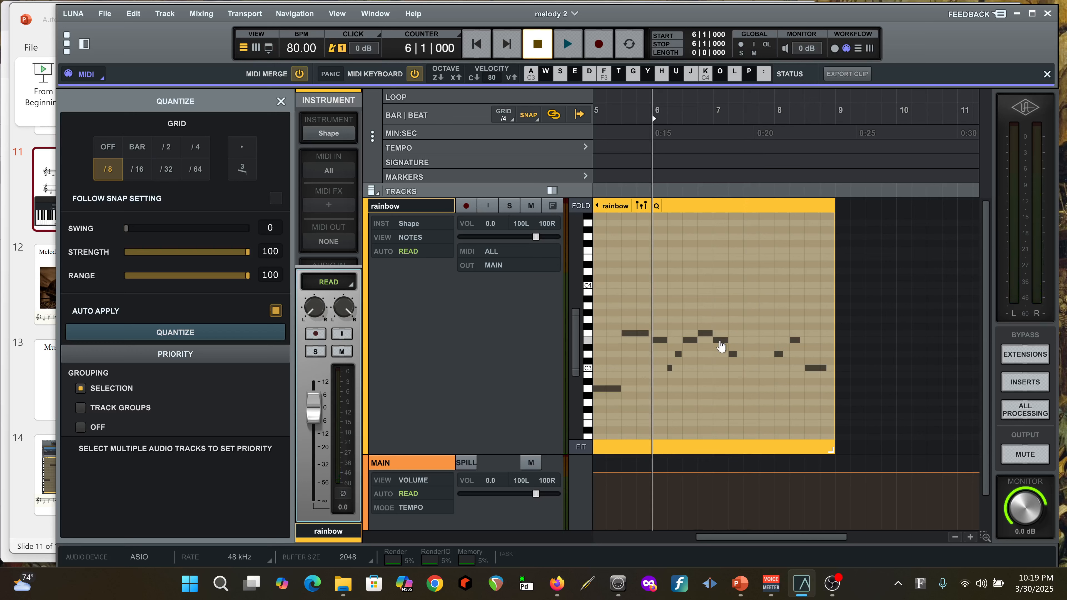
Lower the bar 7 notes on beats 1 and 2 to D3 and B2, and add a one-beat C3 note on beat 3
left_click(719, 340)
left_click_drag(719, 342, 732, 378)
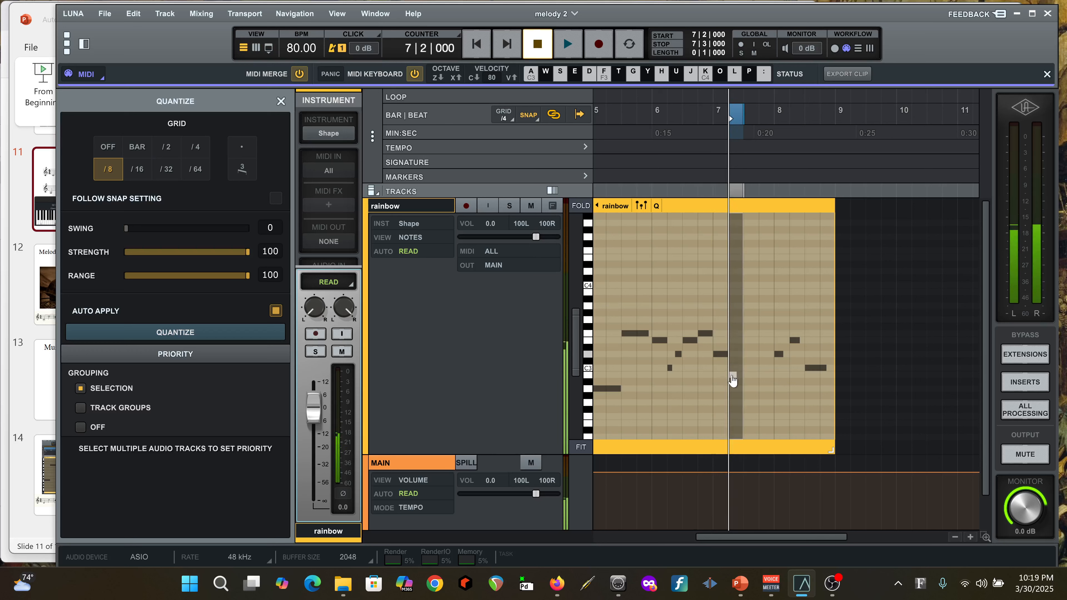
double_click(751, 368)
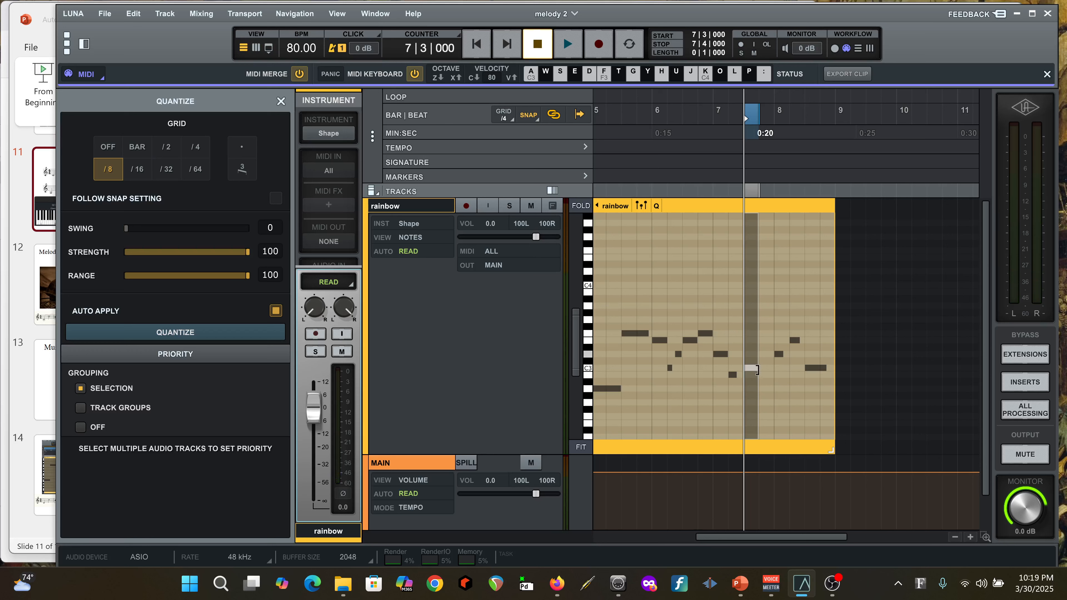
Play the reworked passage from bar 7 and stop playback
left_click(714, 176)
key("space")
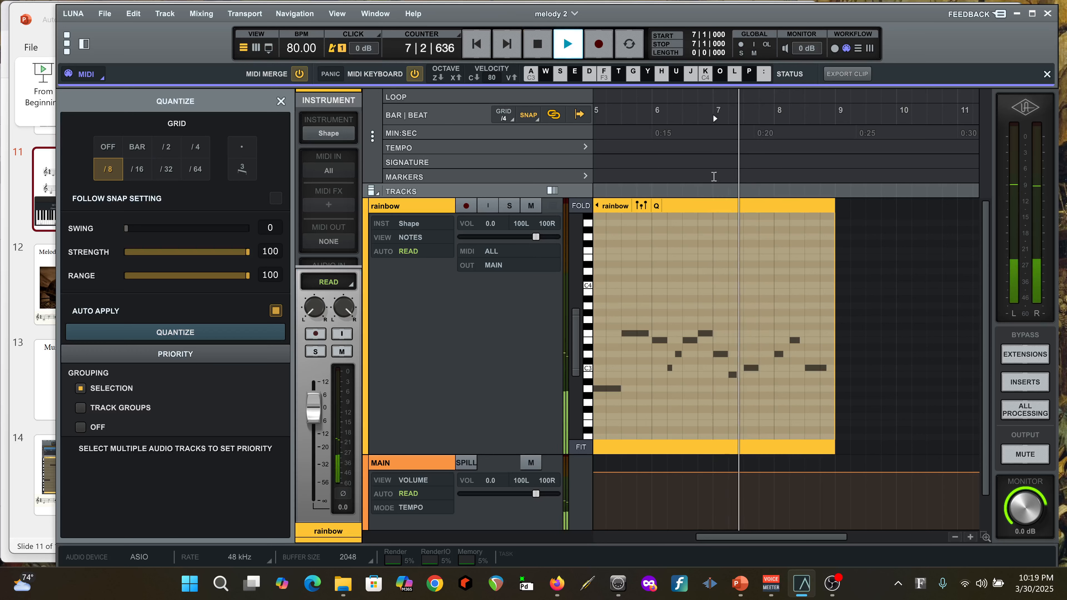
key("space")
Add a one-beat C3 note at bar 7 beat 2, and close the Quantize settings
left_click(739, 368)
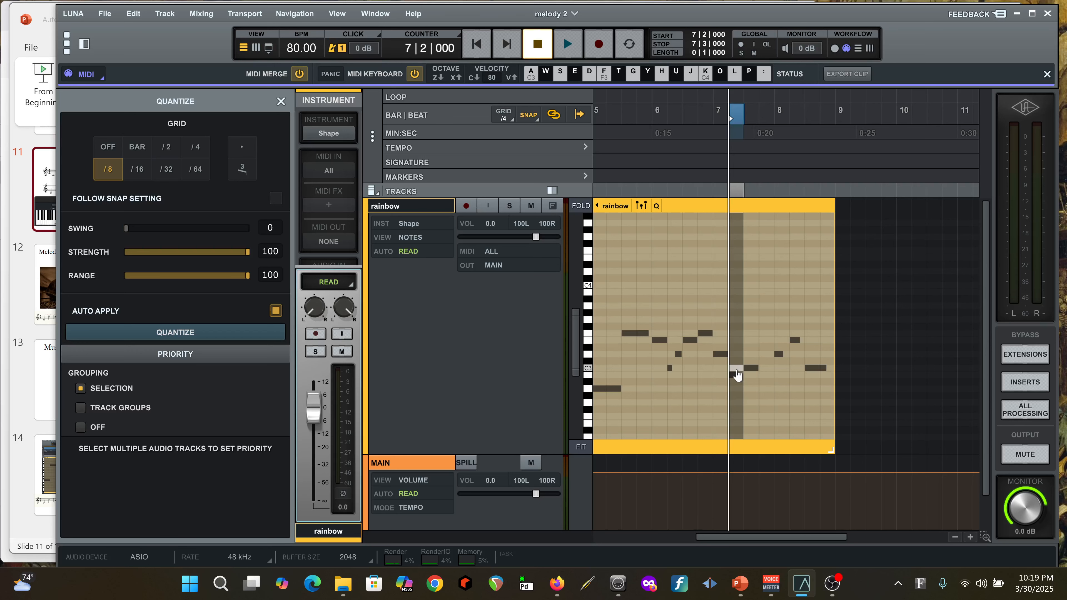
left_click(972, 539)
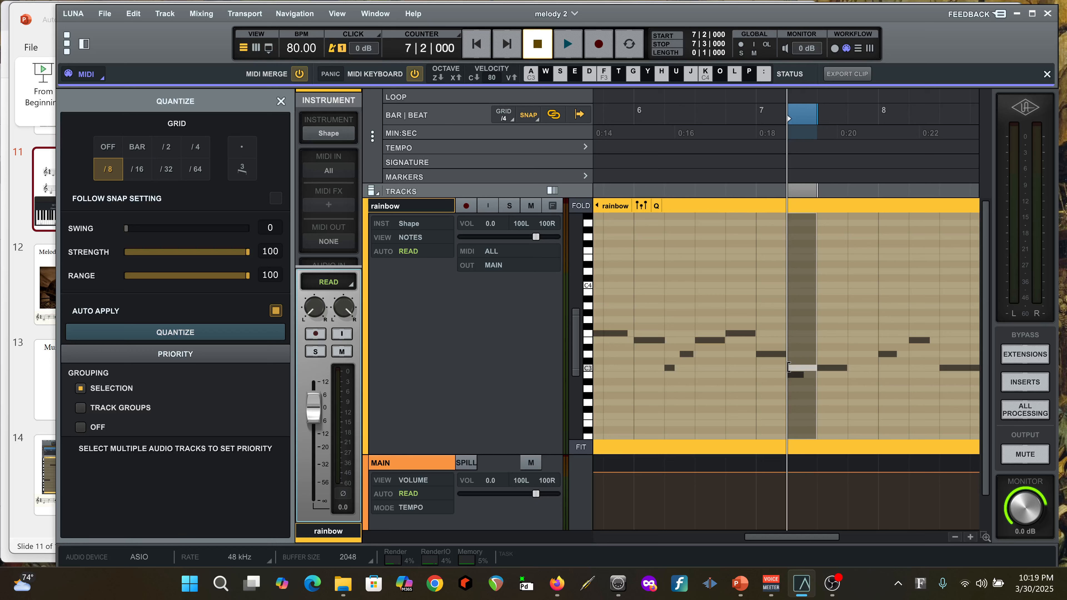
left_click_drag(803, 370, 804, 370)
left_click(281, 102)
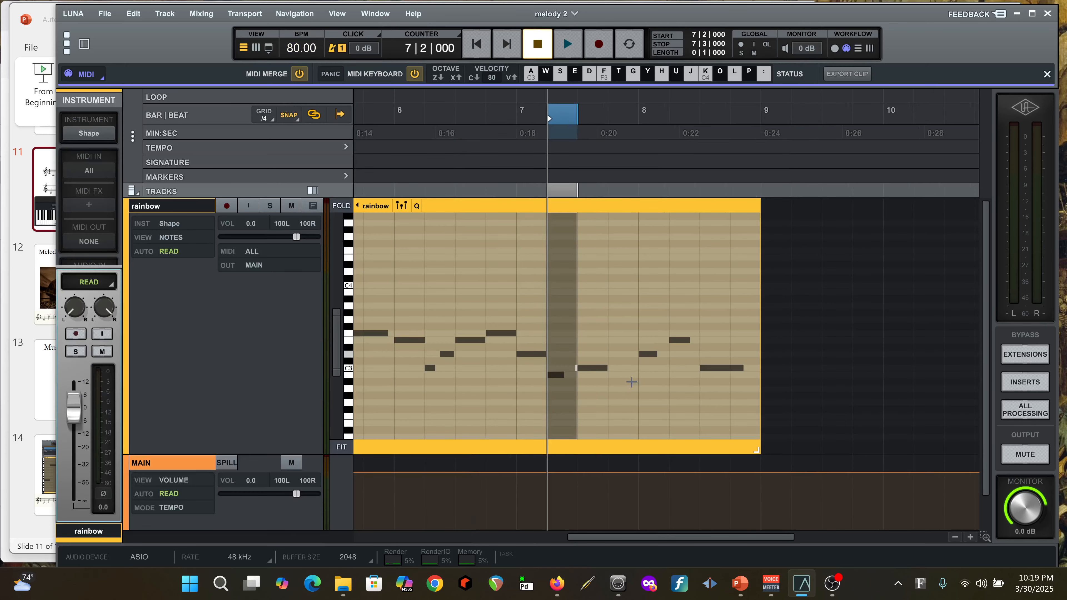
left_click(567, 368)
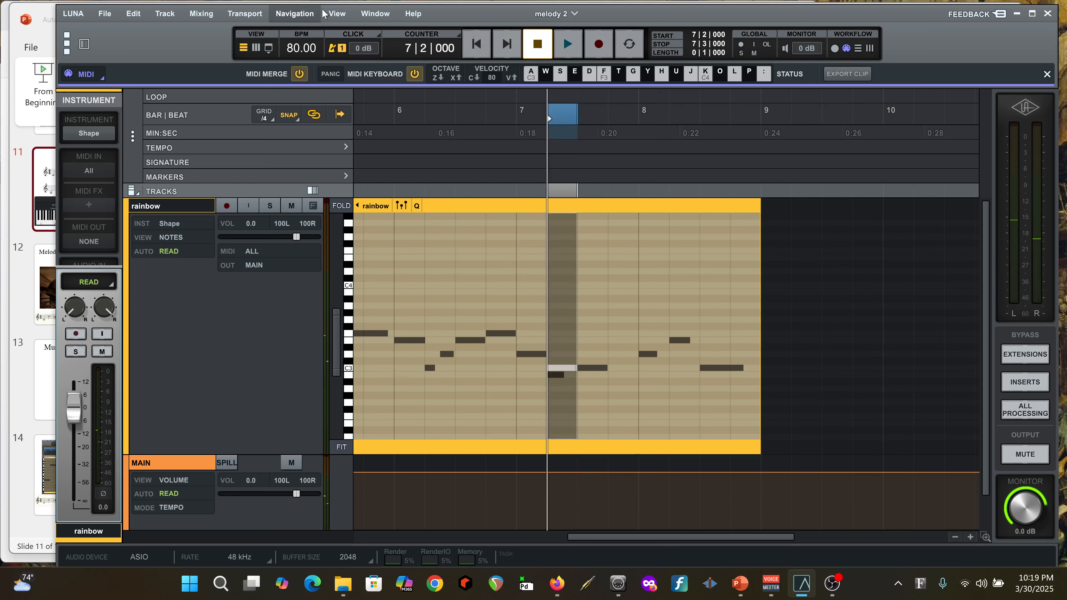
Hide the MIDI keyboard bar and show it again
left_click(235, 15)
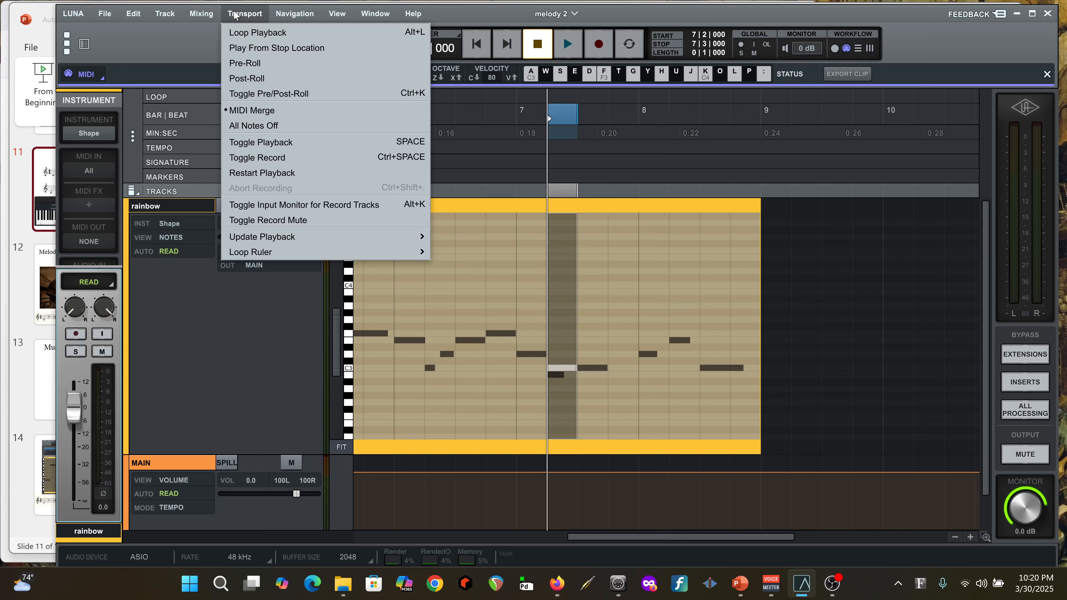
left_click(235, 14)
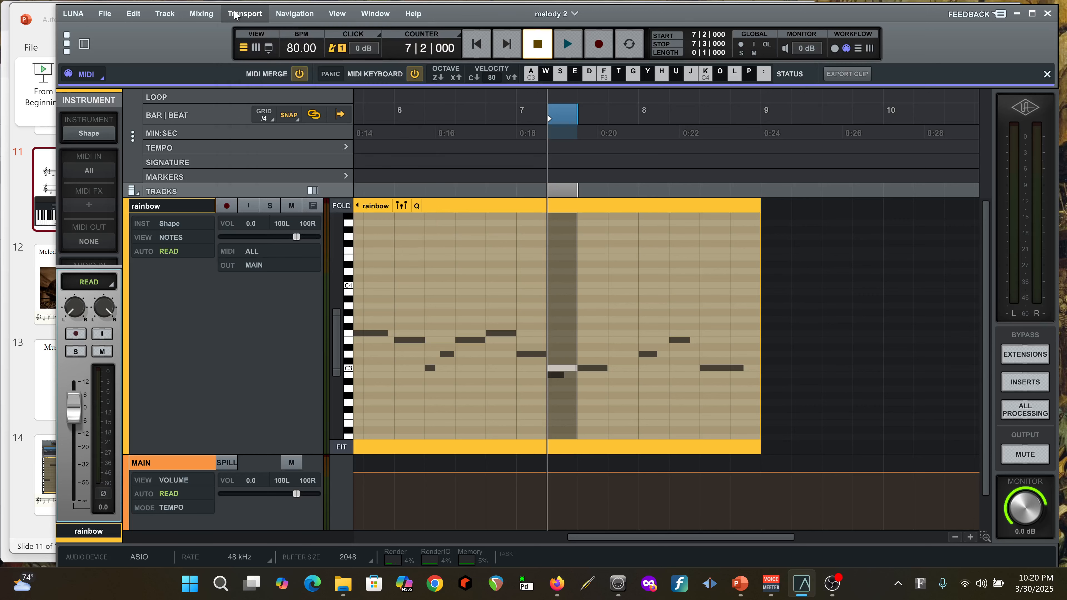
left_click(1046, 74)
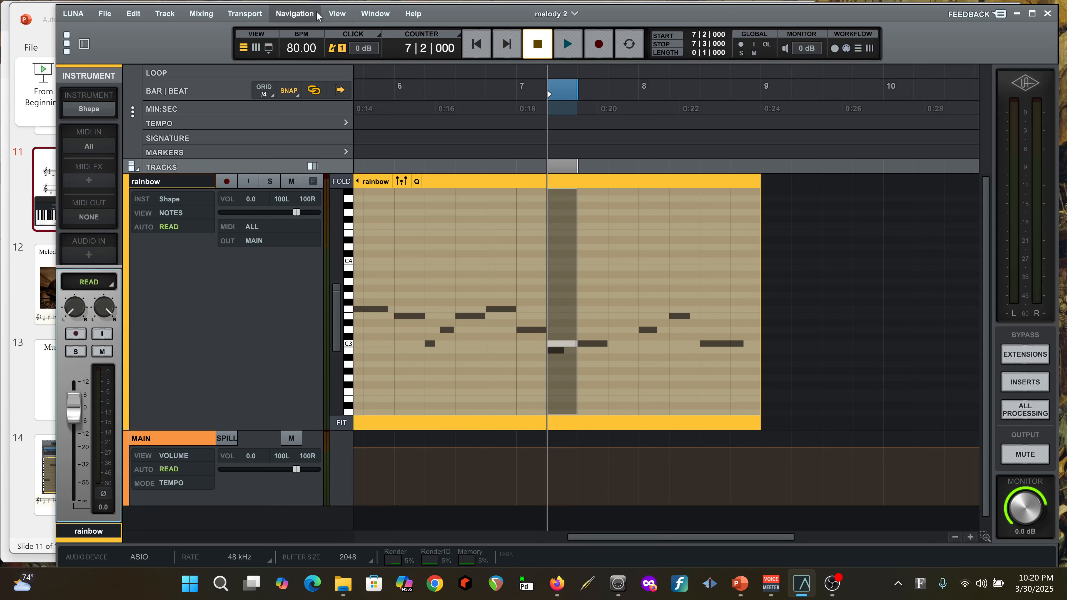
left_click(337, 15)
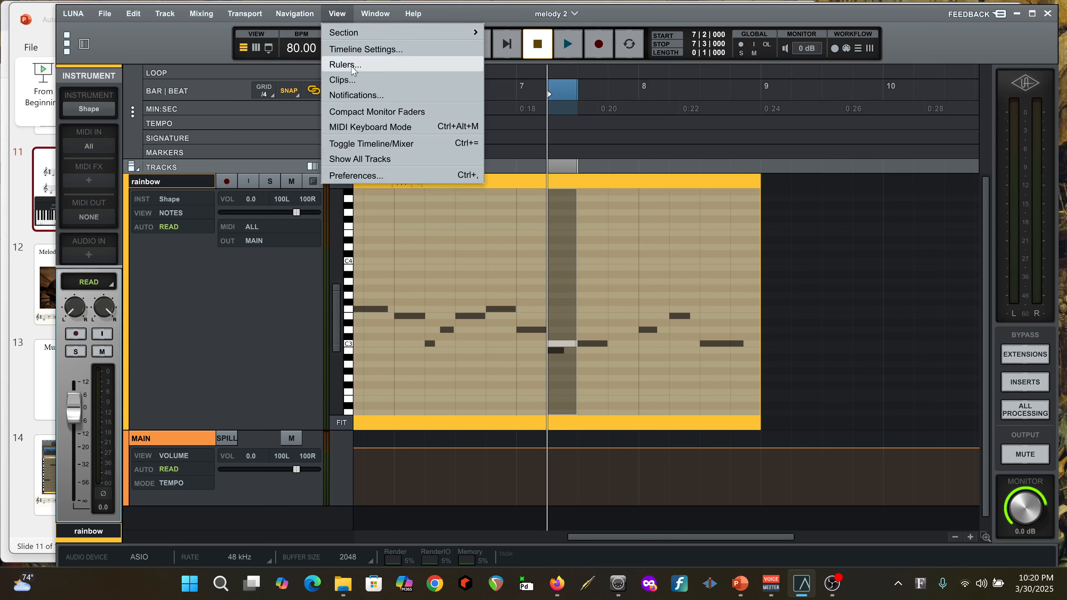
left_click(363, 127)
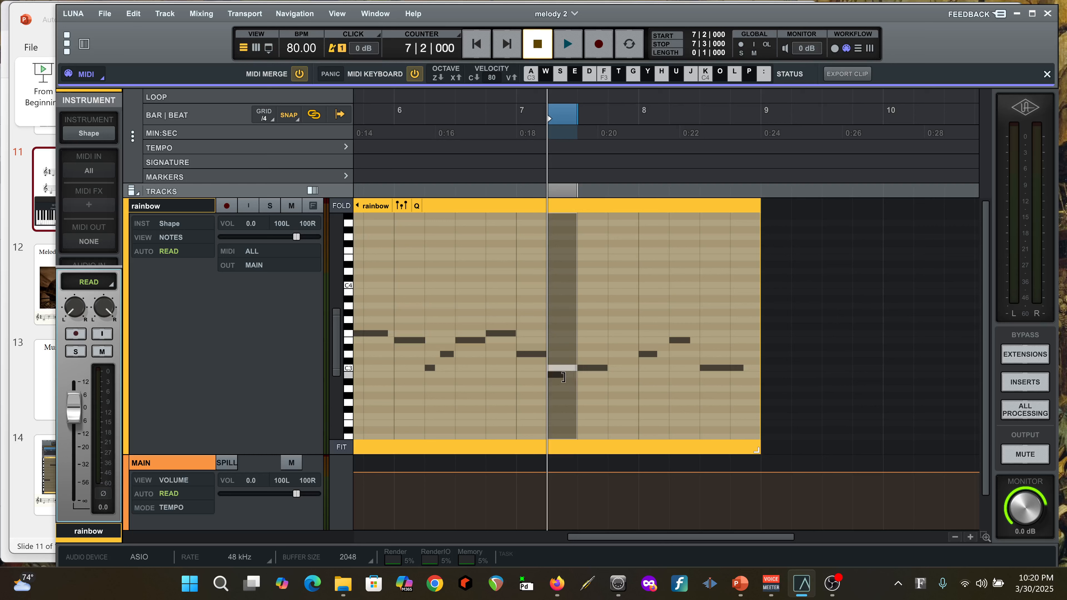
Try to shorten the C3 note at bar 7 beat 2 from its start with the 1/4 grid
left_click(567, 370)
left_click_drag(555, 369, 570, 370)
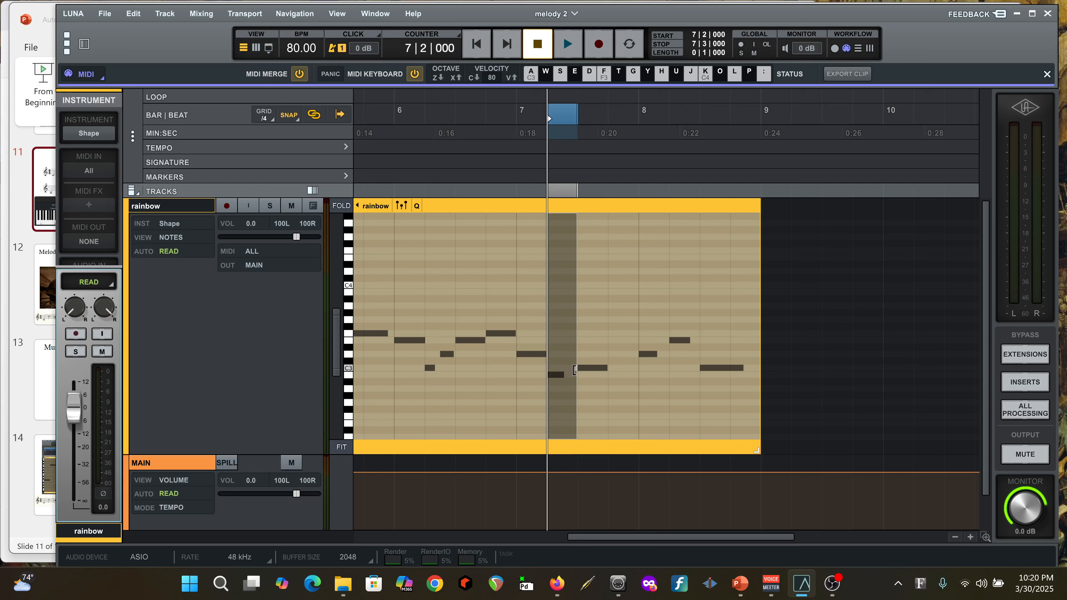
left_click_drag(568, 368, 554, 369)
left_click(563, 374)
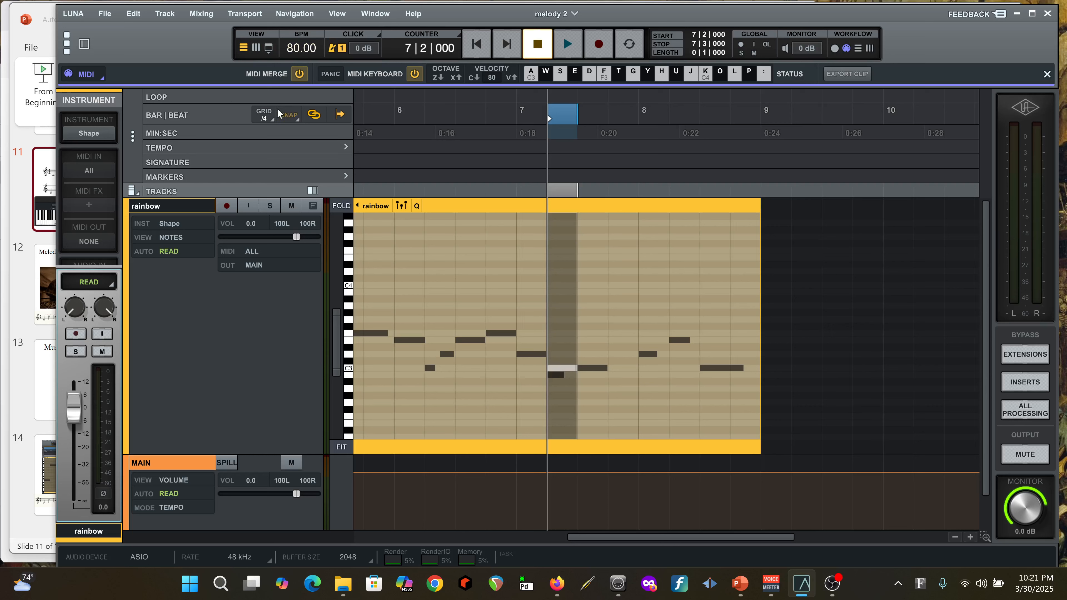
Set the grid to 1/8 and trim the start of the C3 note at bar 7 beat 2 by an eighth note
left_click(268, 119)
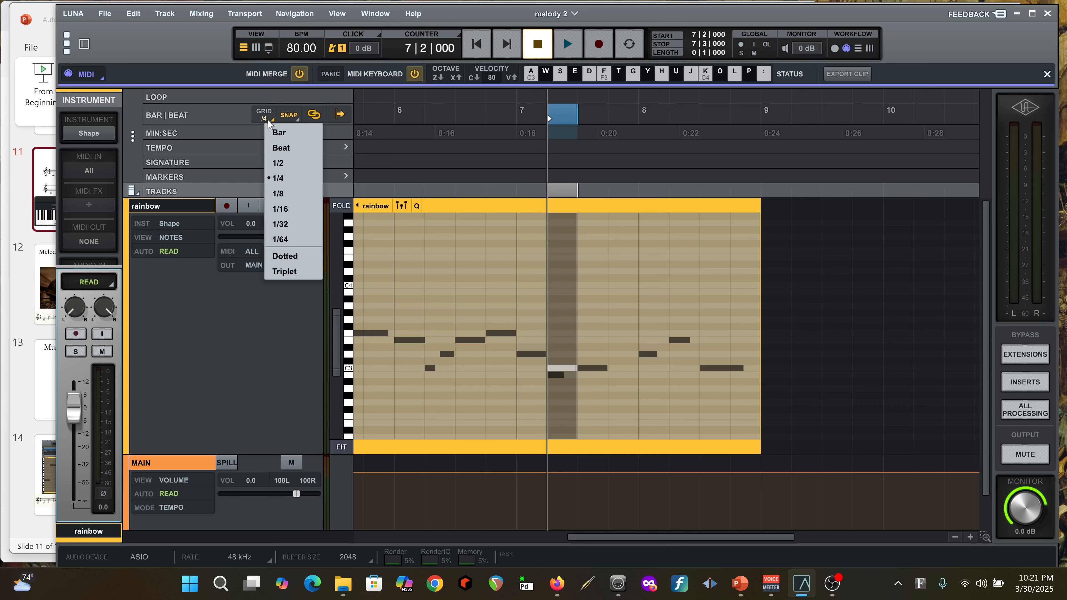
left_click(281, 195)
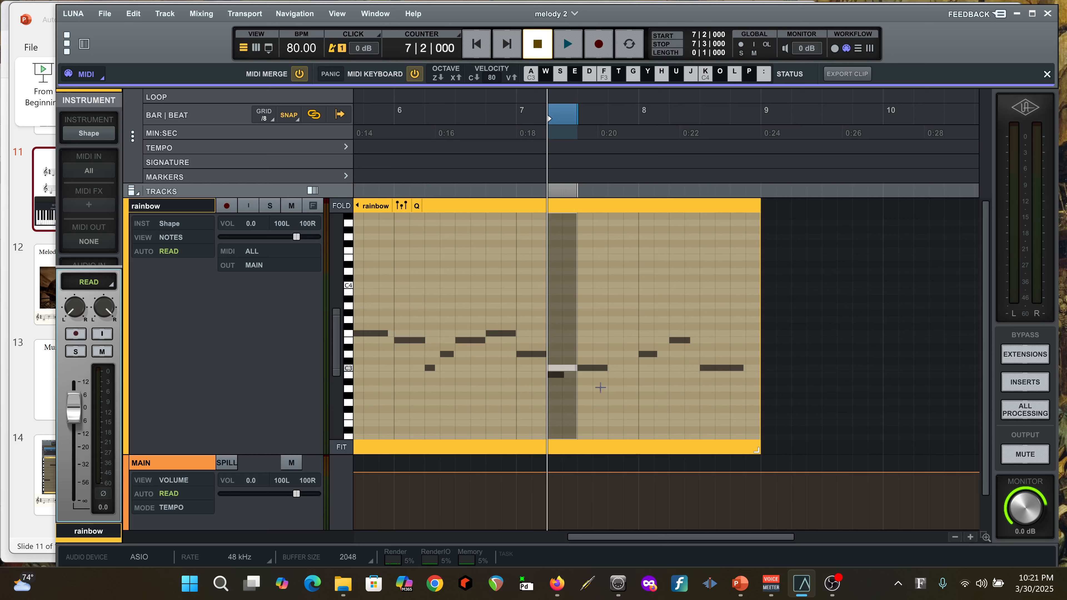
left_click_drag(551, 367, 566, 369)
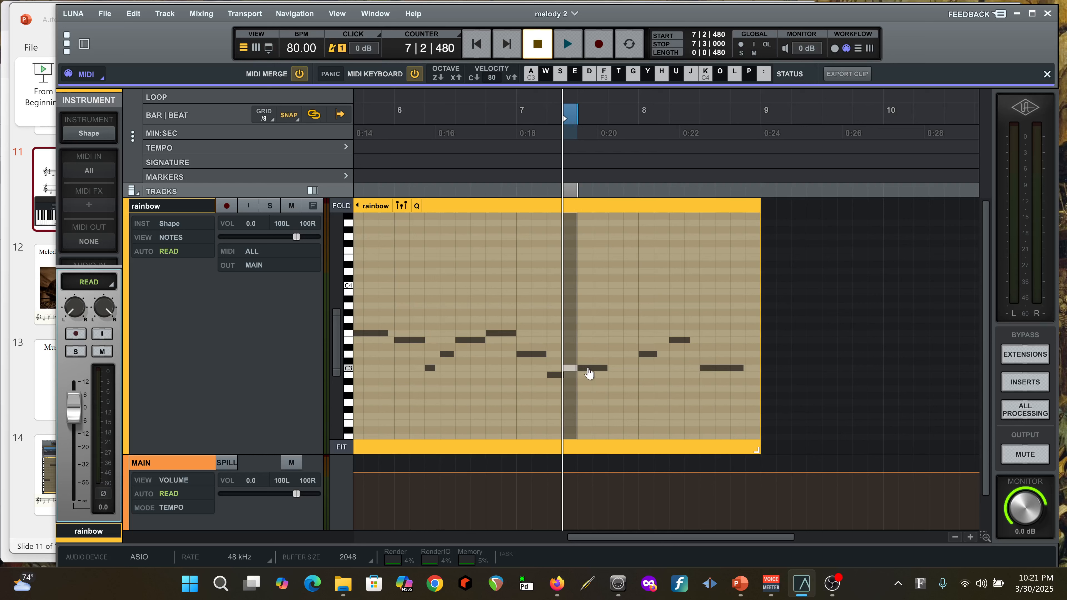
Raise the bar 7 beat 3 note to D3, and play the passage from bar 7 to check it
left_click_drag(588, 372, 588, 358)
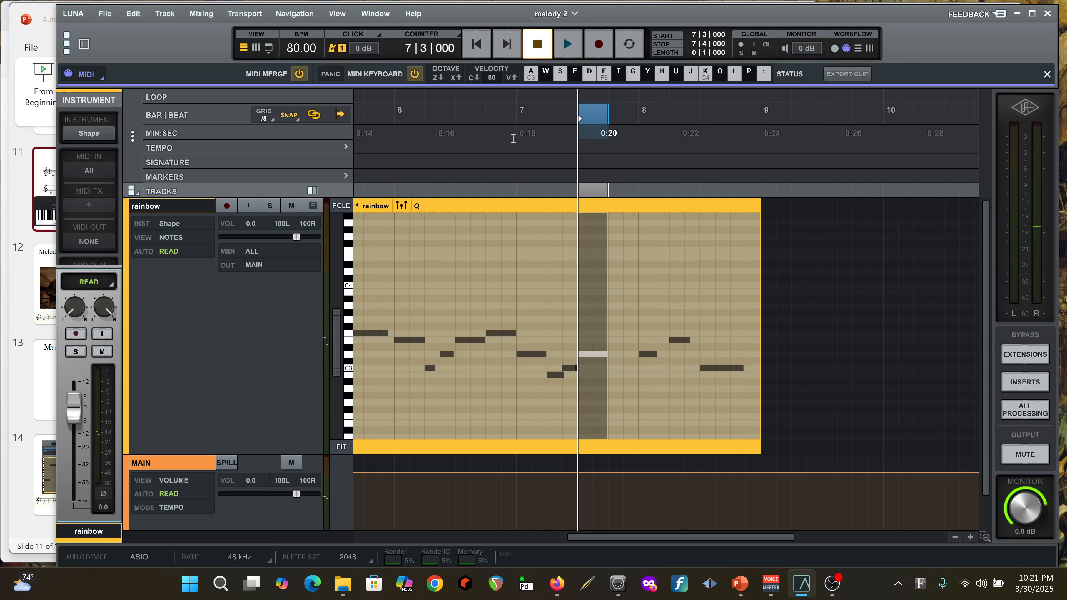
left_click(519, 114)
key("space")
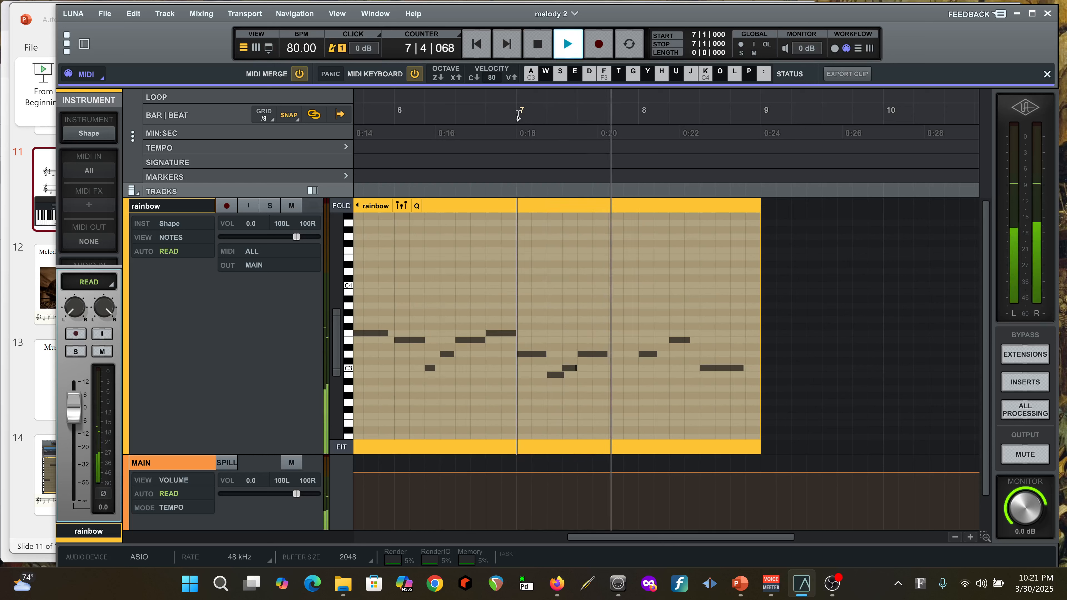
key("space")
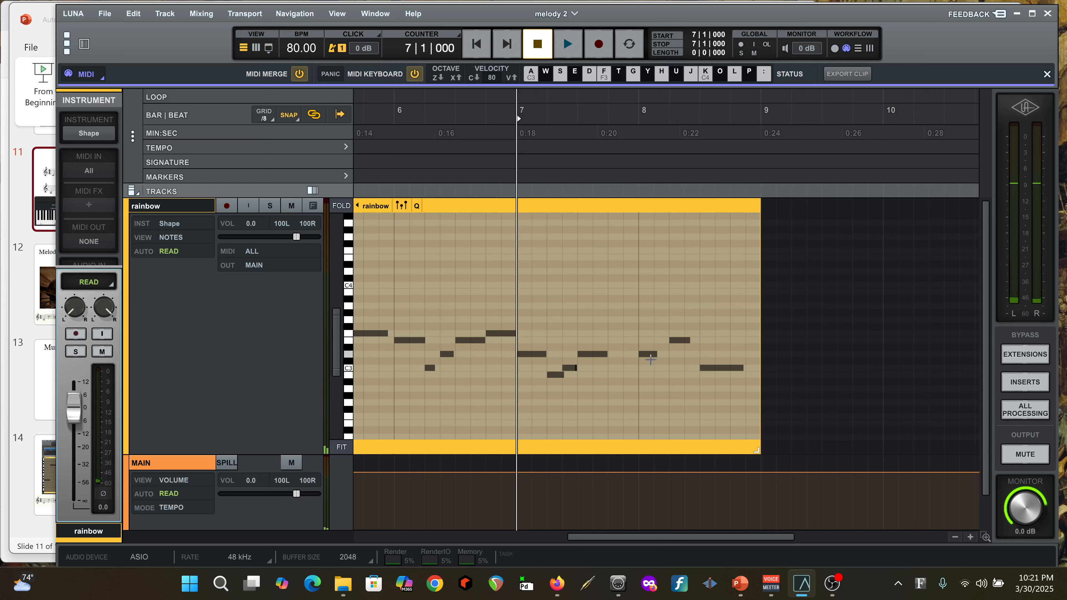
Delete the D3 note at the start of bar 8, and move the E3 note to bar 7 beat 4 as a one-beat note
left_click(650, 356)
key("Delete")
left_click_drag(680, 338, 620, 341)
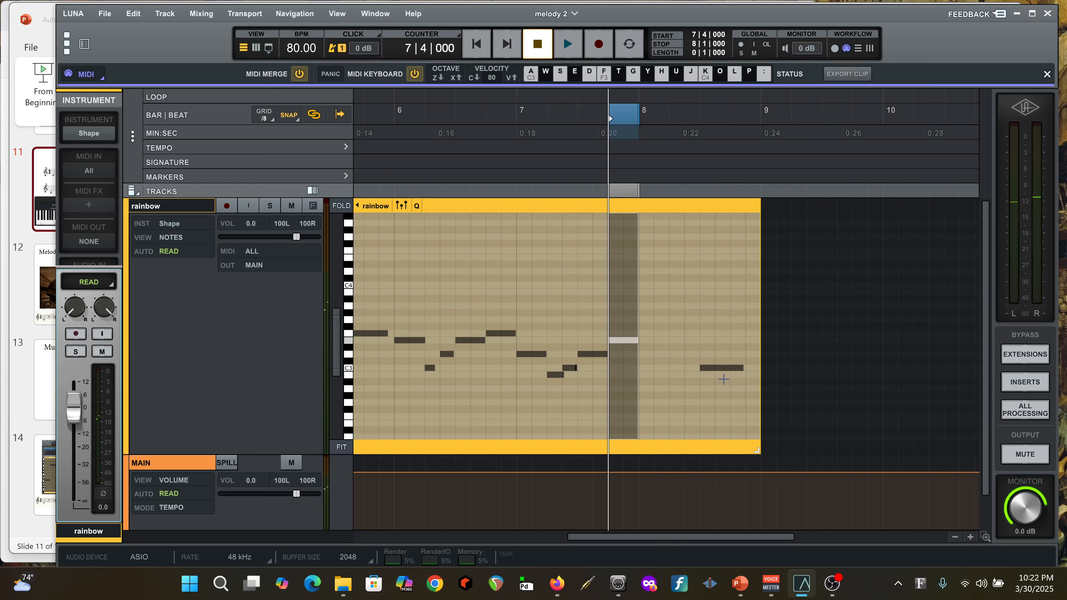
Place the final C3 note at the start of bar 8 and lengthen it to fill the whole bar
left_click_drag(709, 368, 755, 372)
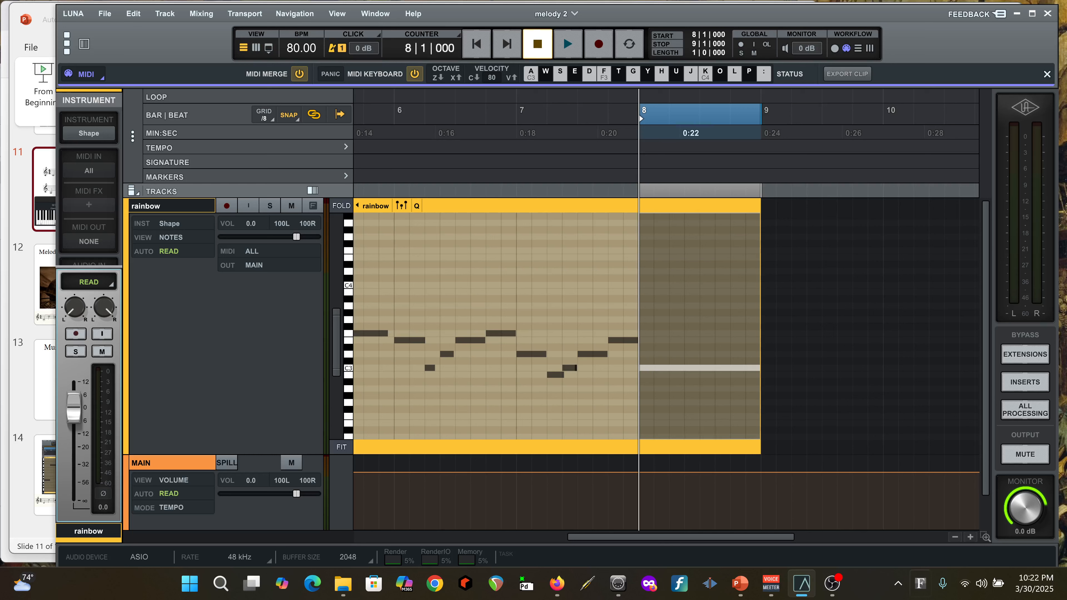
left_click(954, 537)
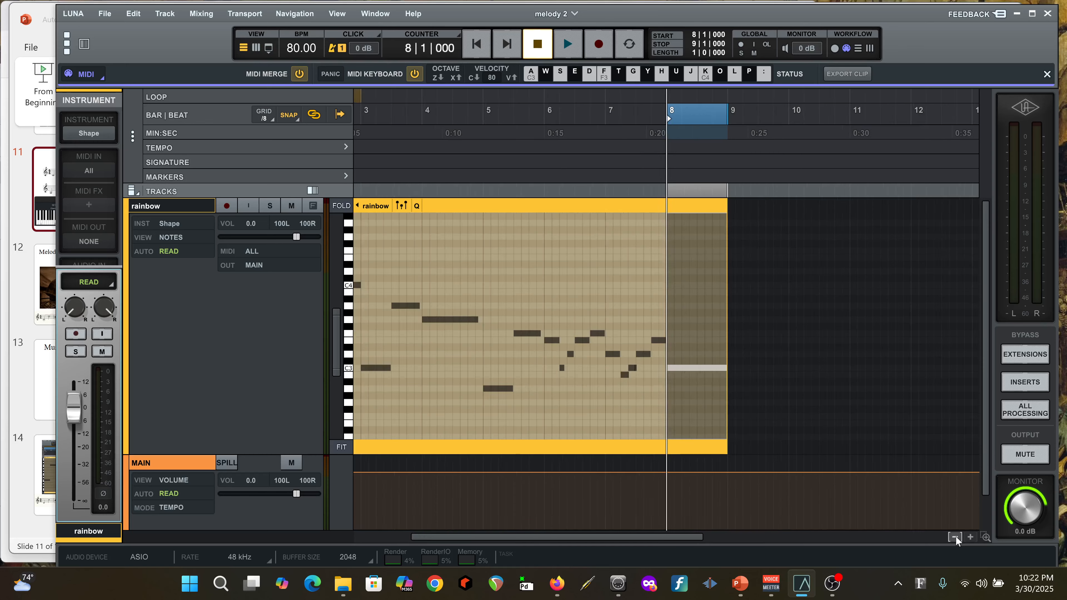
left_click(954, 536)
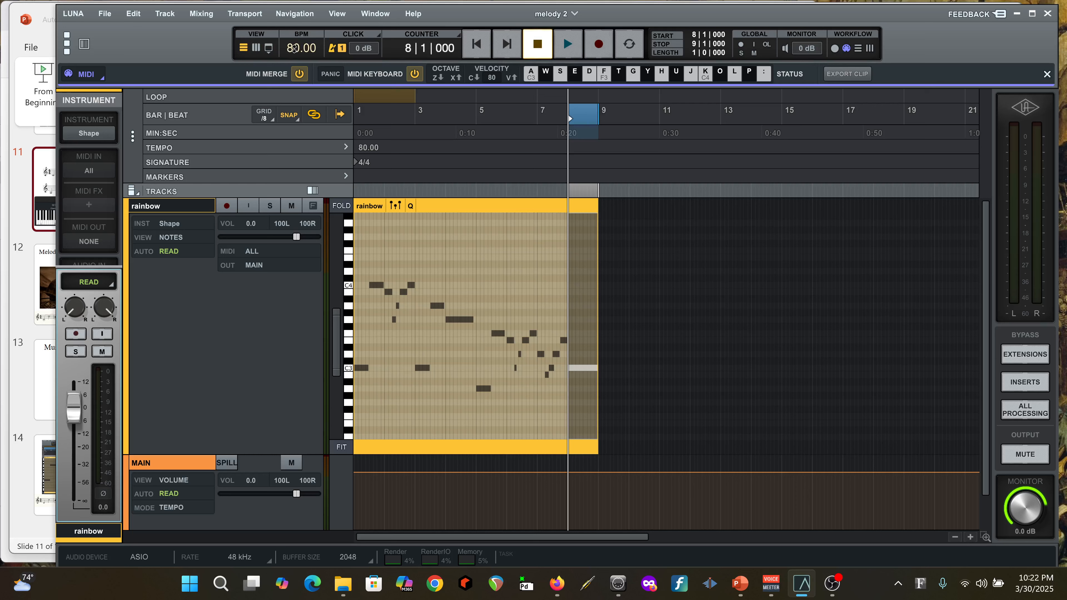
Set the tempo to 96 BPM, and briefly play from bar 8 before stopping
left_click_drag(293, 49, 293, 35)
left_click(566, 47)
left_click(526, 54)
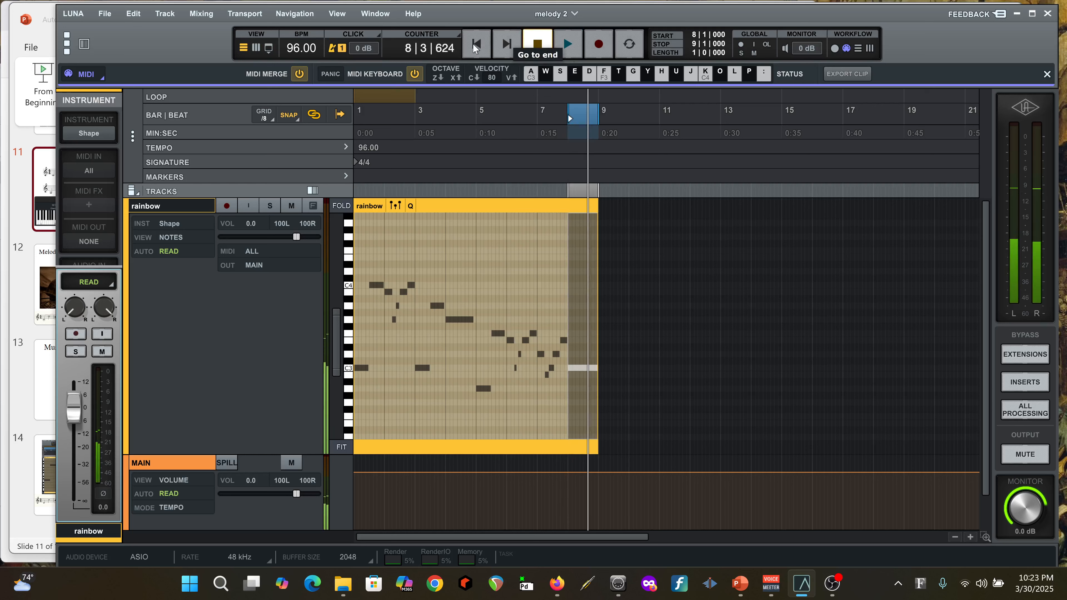
Play the whole melody from the start of bar 1 and stop playback at its end
left_click(478, 46)
left_click(567, 50)
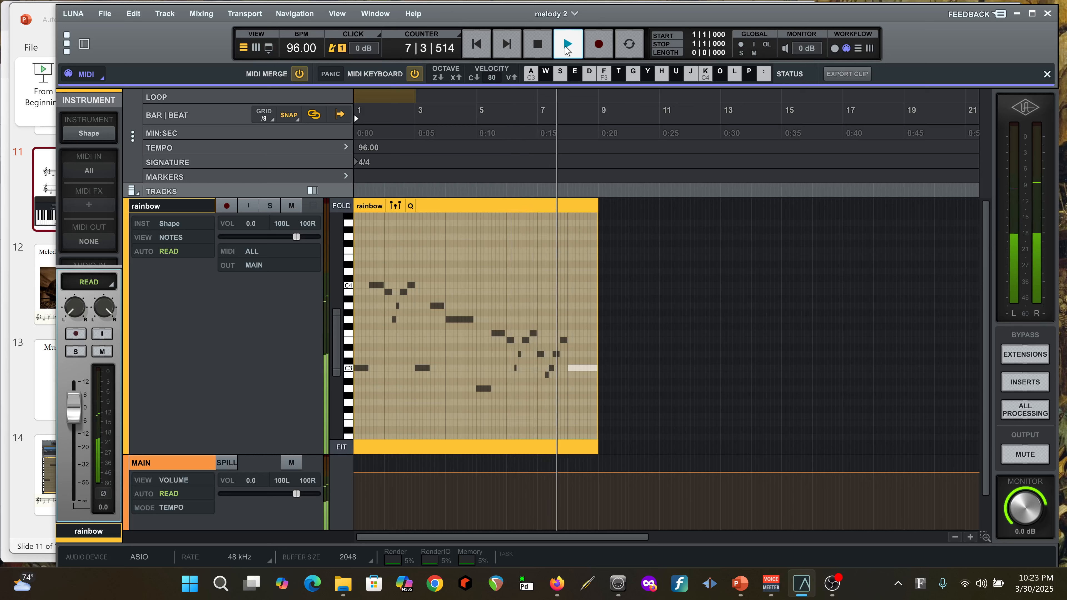
left_click(538, 46)
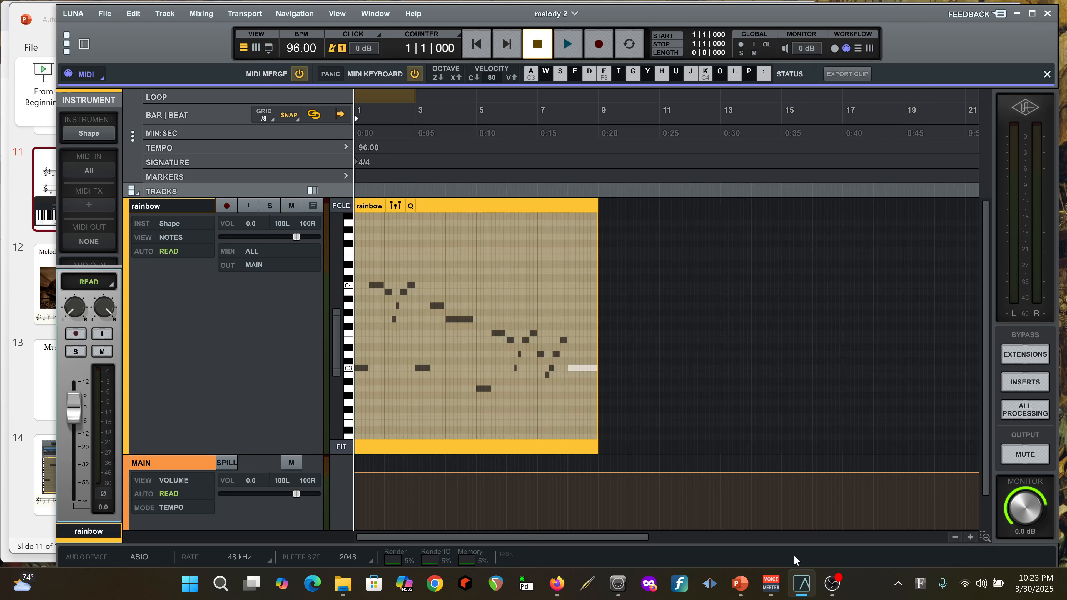
Switch to the MIDI-Melody presentation in PowerPoint and show slide 13, Musical Notation and MIDI
mouse_move(740, 584)
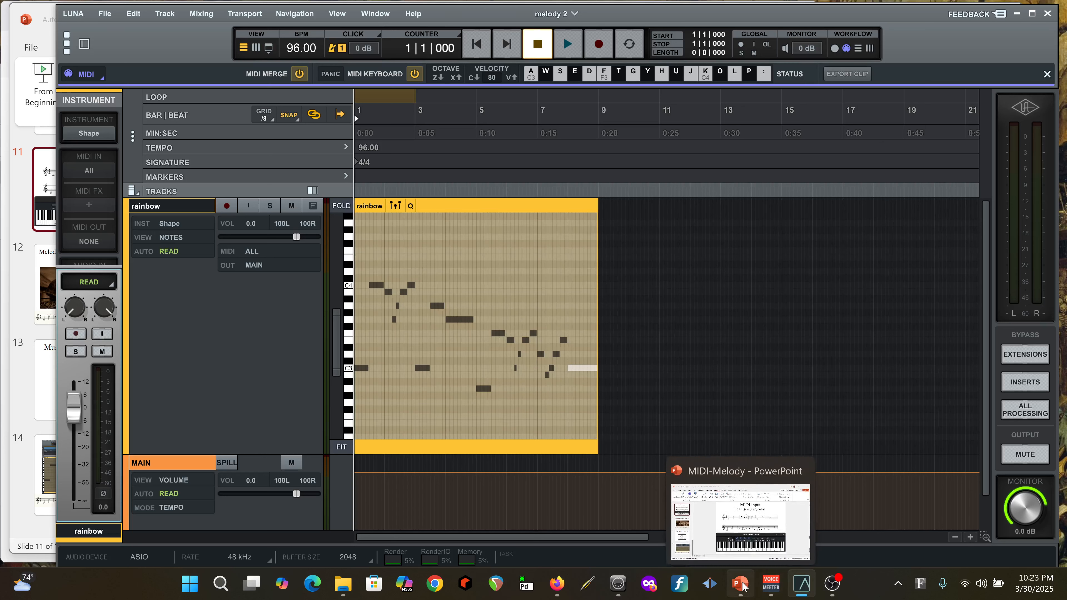
left_click(734, 475)
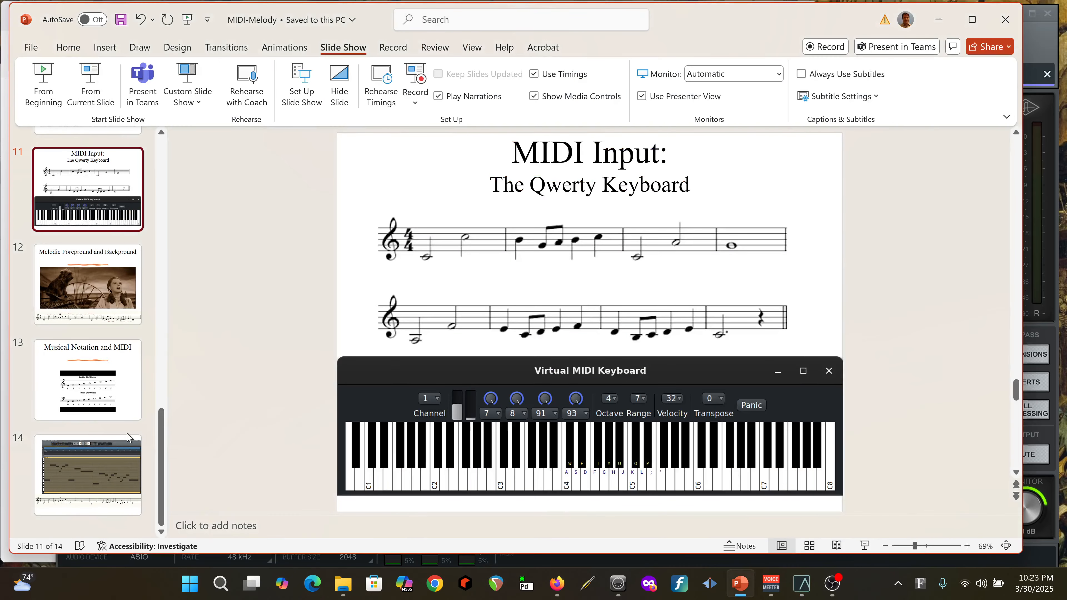
left_click(98, 392)
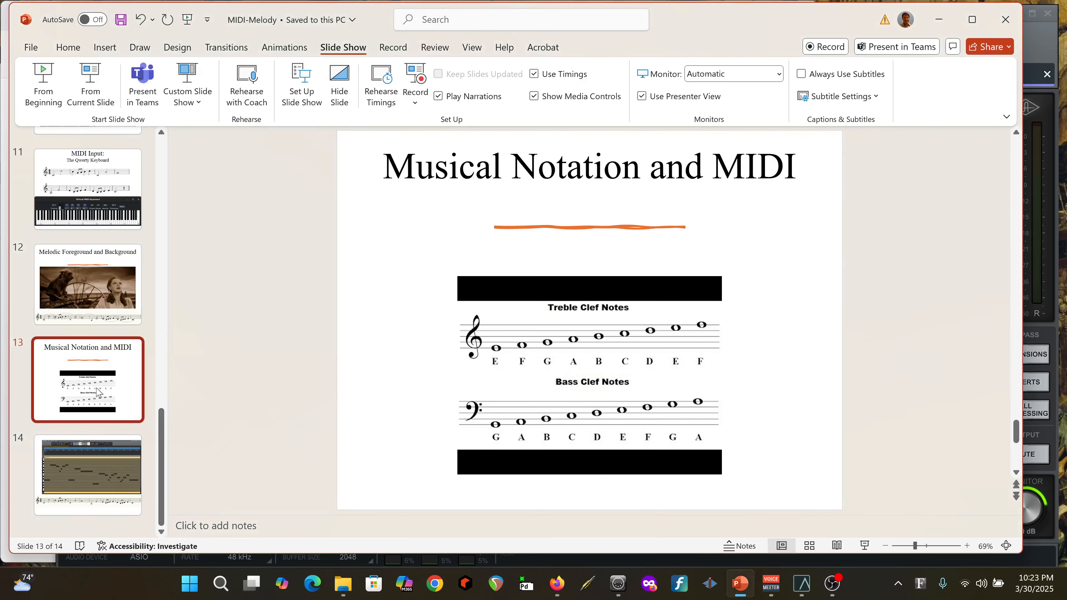
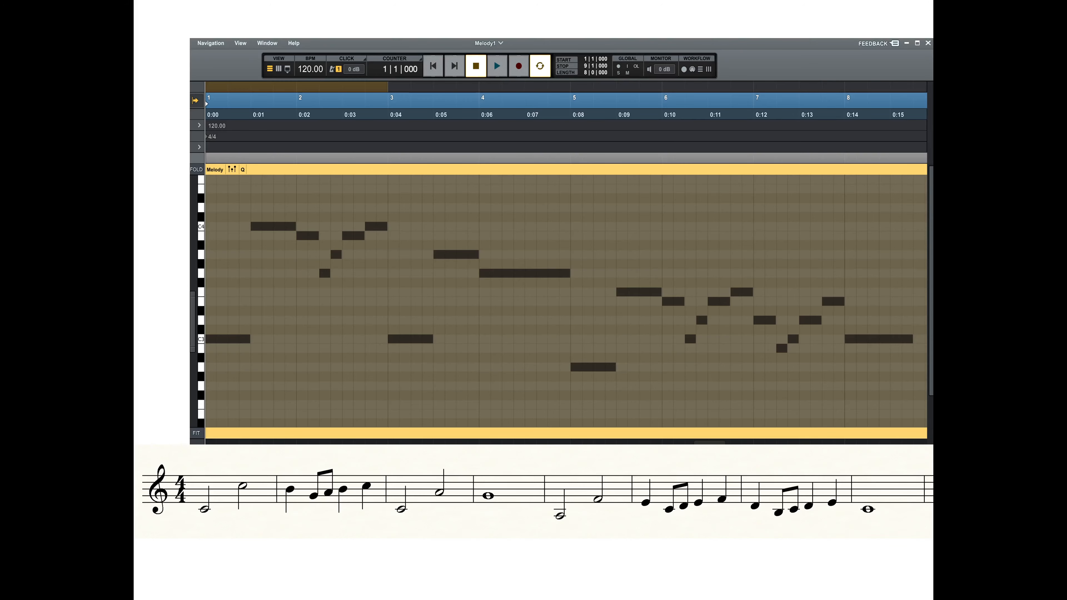
Advance past slide 14 to end the slide show, and switch to the LUNA session
key("Right")
key("Right")
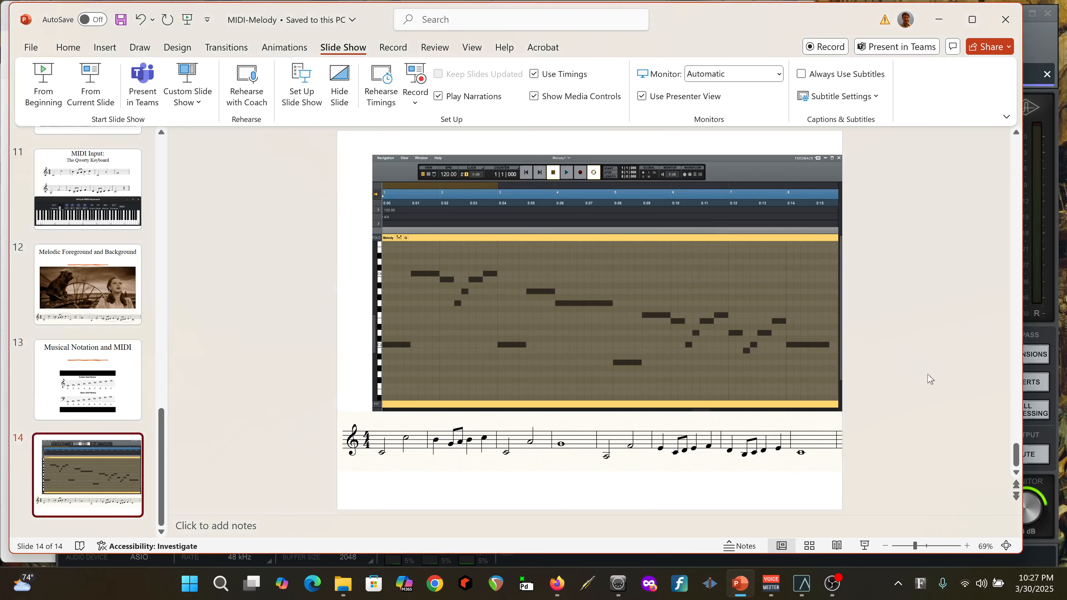
mouse_move(802, 588)
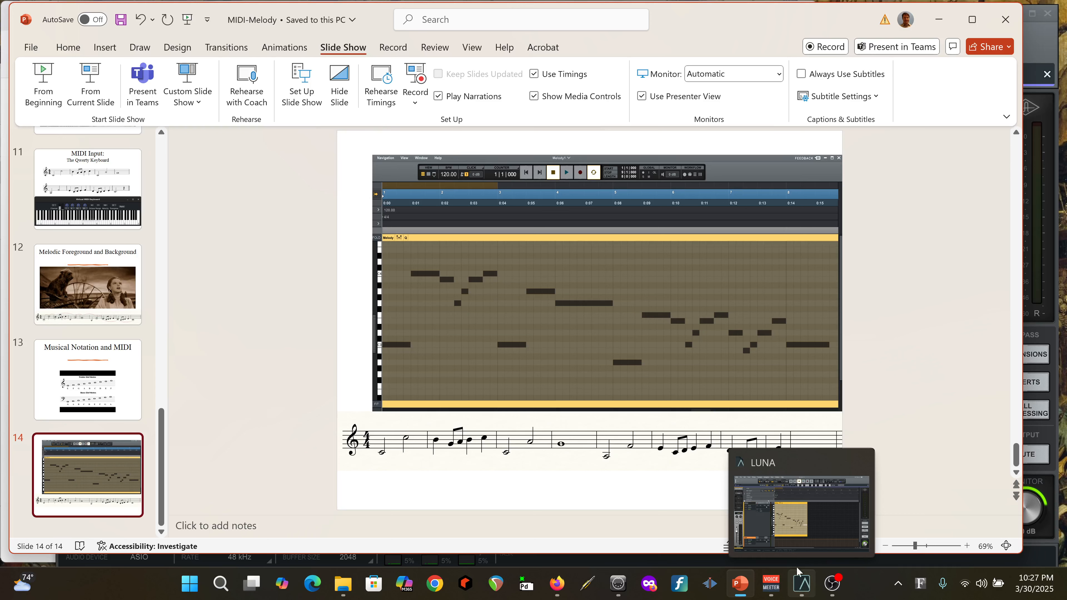
left_click(804, 454)
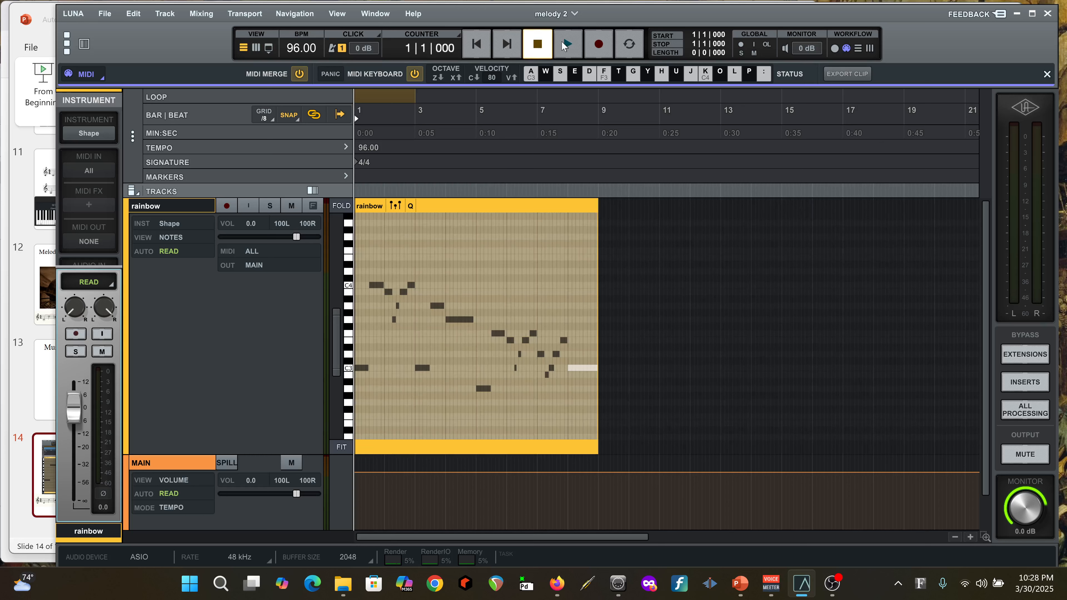
Duplicate the eight-bar rainbow clip directly after itself at bar 9, and select the copy
left_click(479, 207)
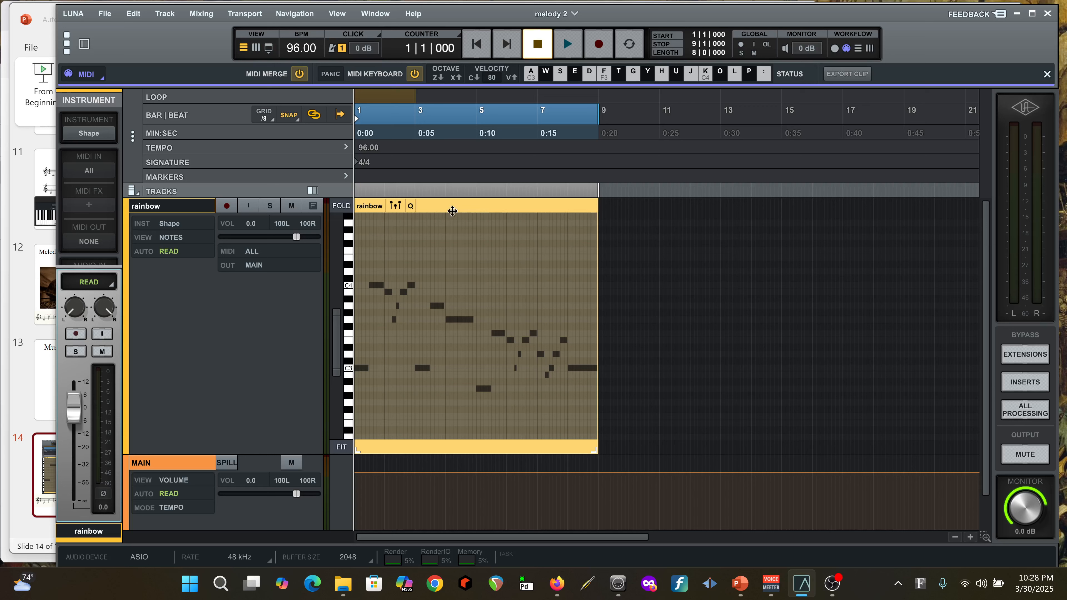
left_click(857, 48)
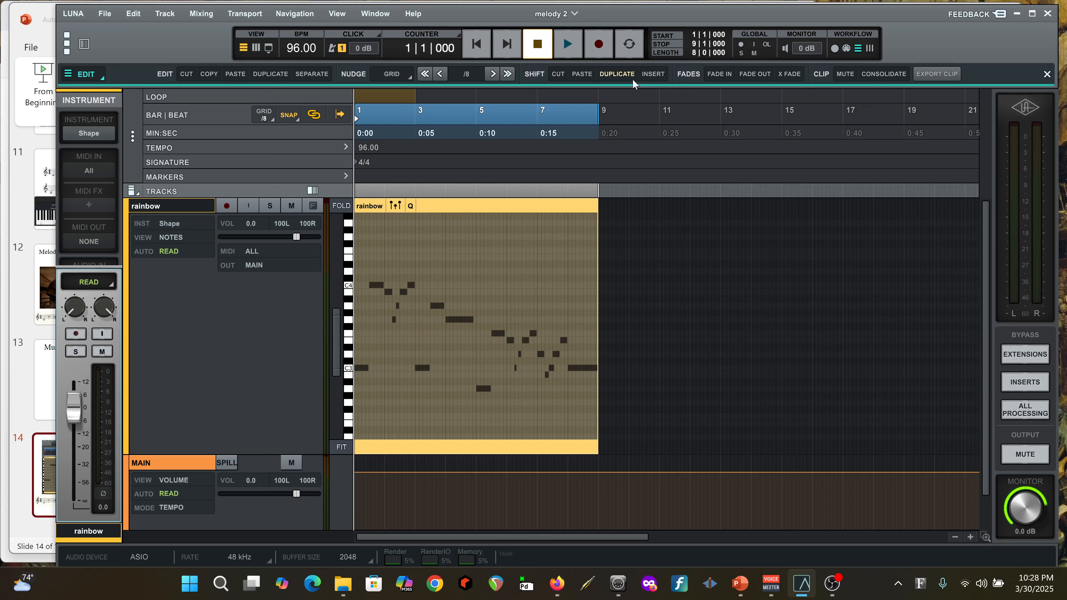
left_click(619, 73)
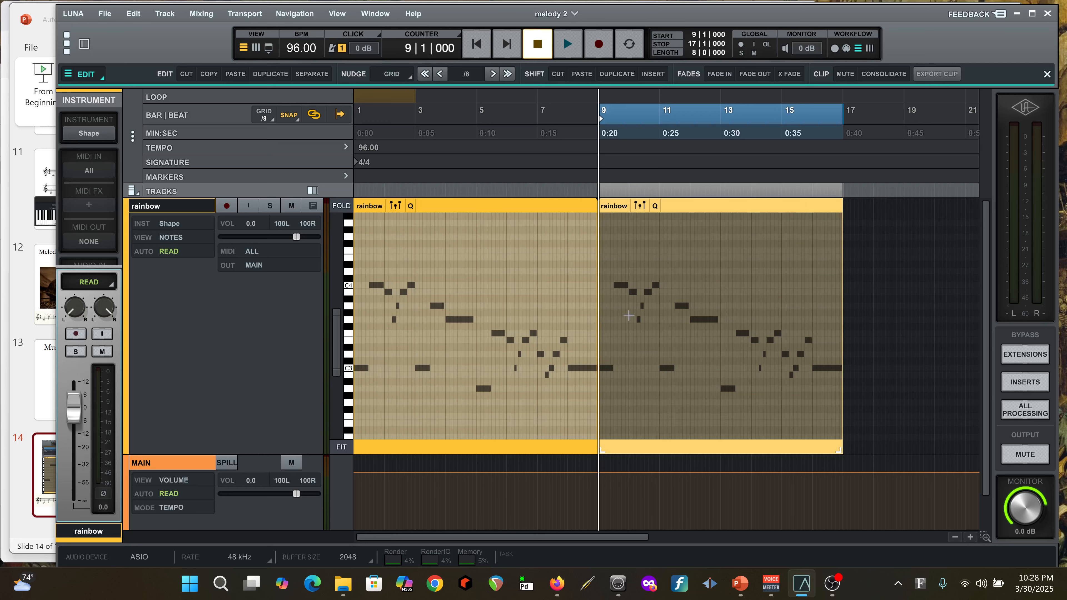
left_click(489, 204)
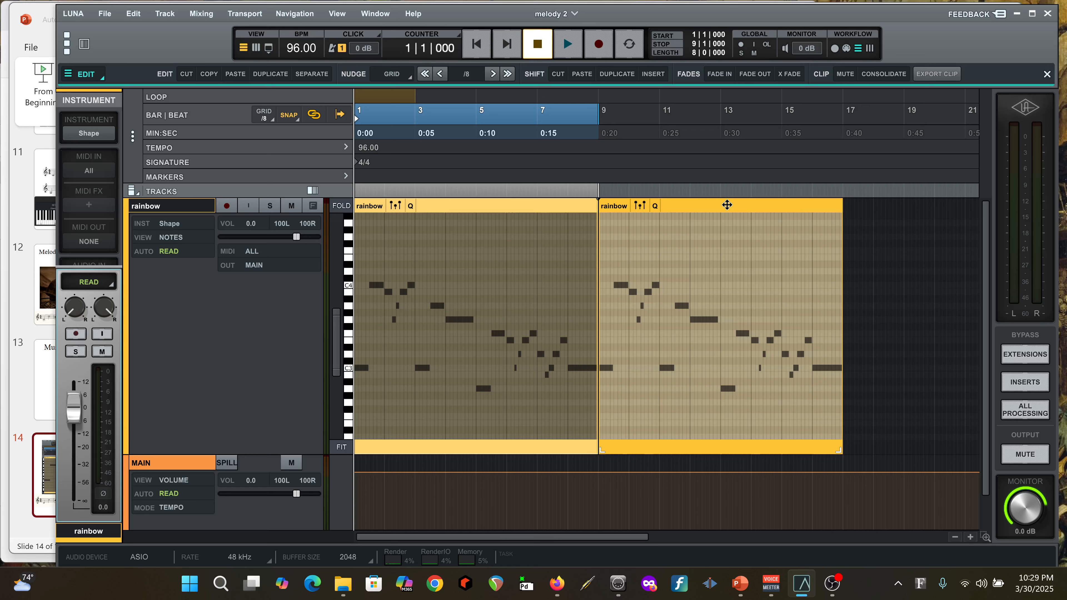
left_click(726, 205)
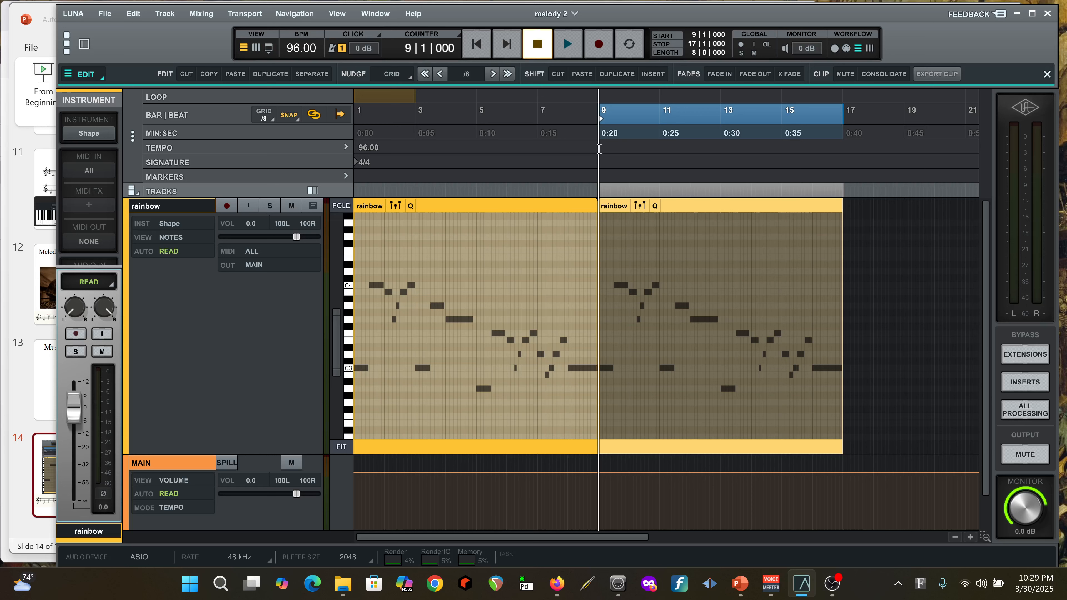
Turn on looping for bars 9 and 10 of the copied clip, and start playback
left_click_drag(599, 148, 660, 146)
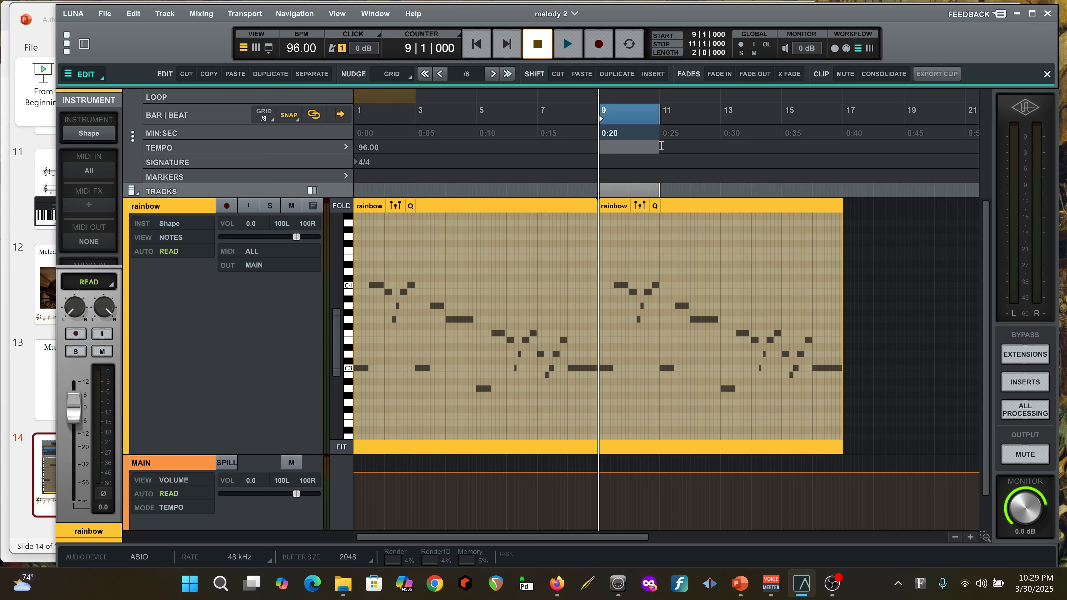
left_click(630, 44)
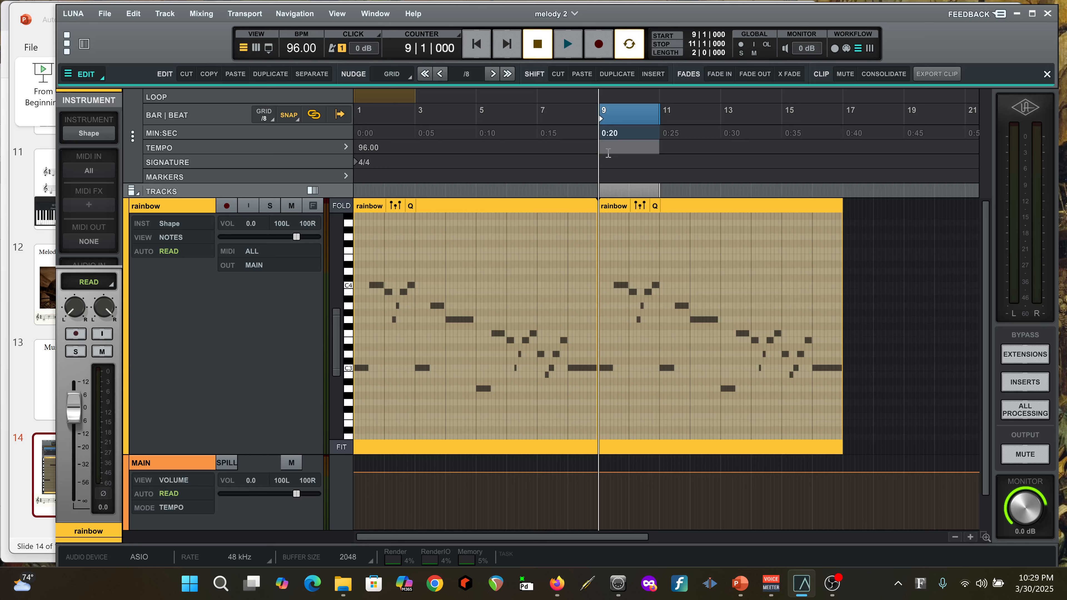
left_click_drag(599, 174, 660, 173)
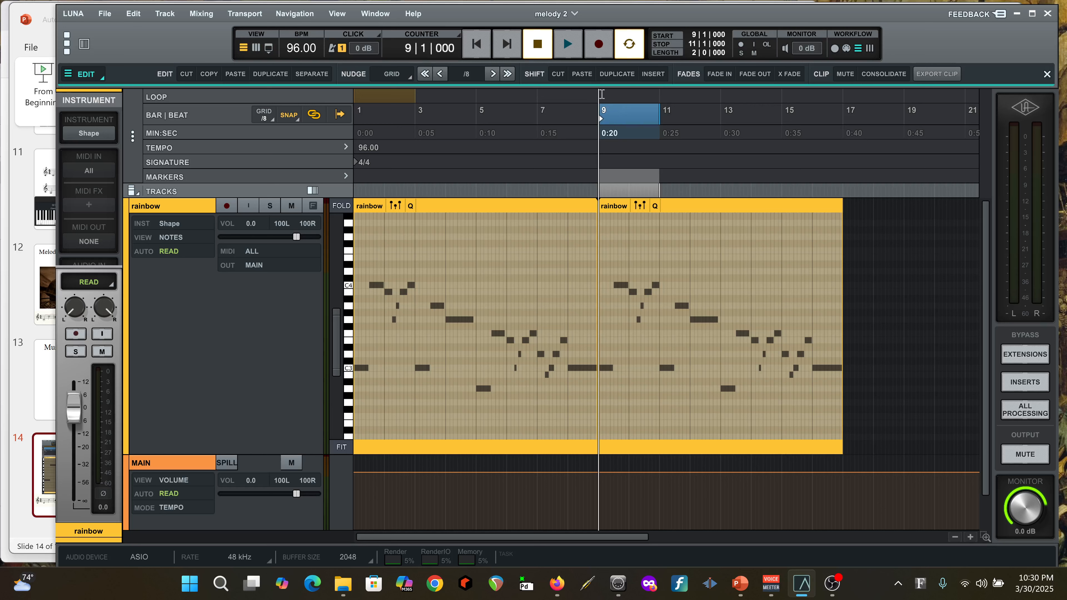
left_click_drag(599, 95, 660, 100)
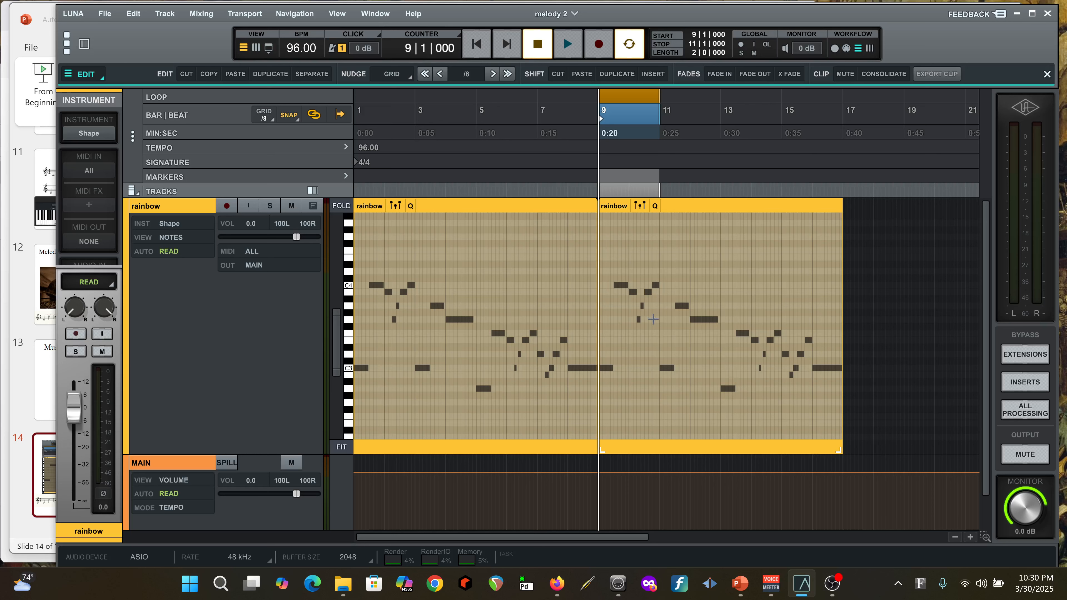
key("space")
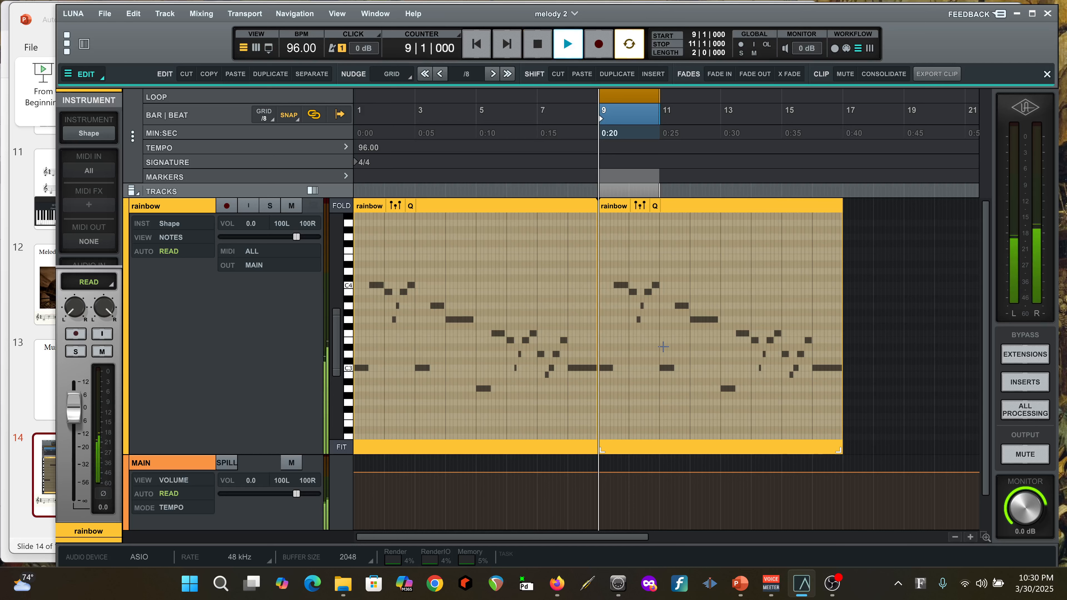
left_click(973, 537)
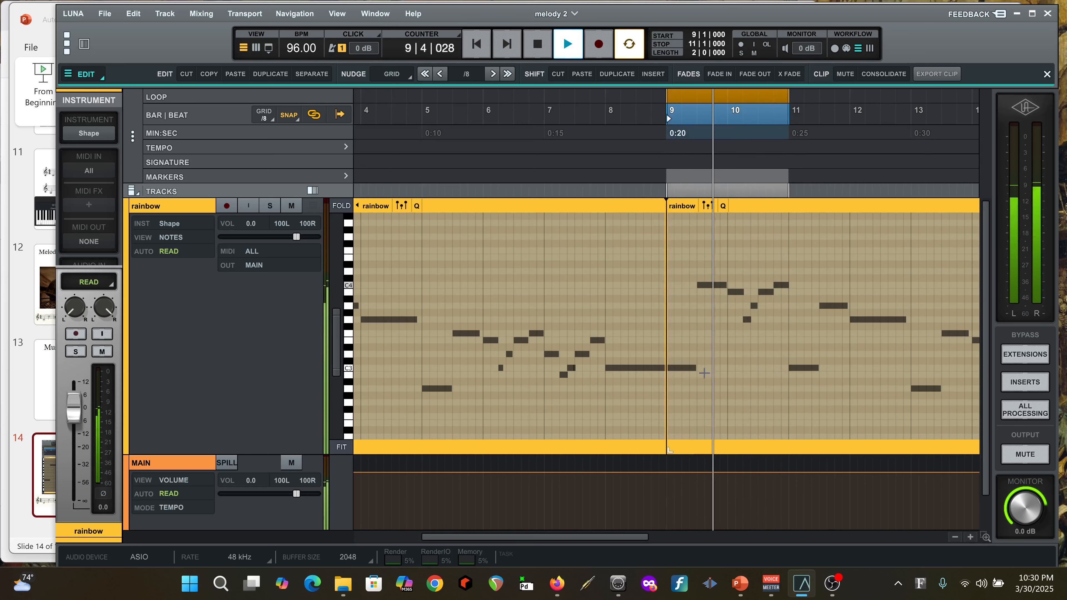
Shorten the C3 note at bar 9 to 0|1|480, and add an eighth-note G3 at 9|2|480
mouse_move(695, 367)
left_mouse_down()
mouse_move(671, 368)
mouse_move(690, 368)
left_mouse_up()
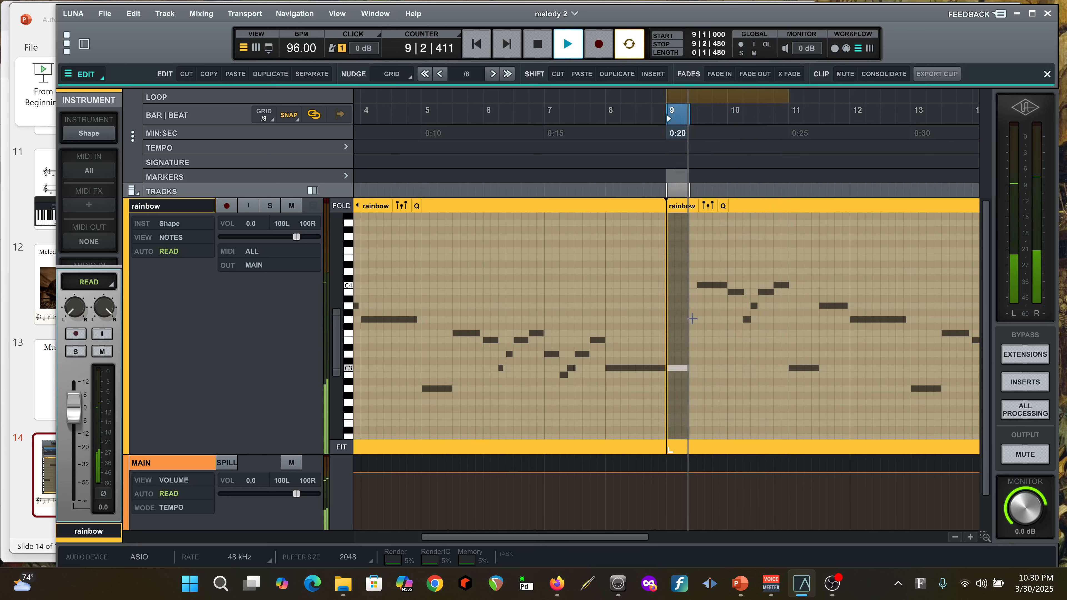
left_click(694, 320)
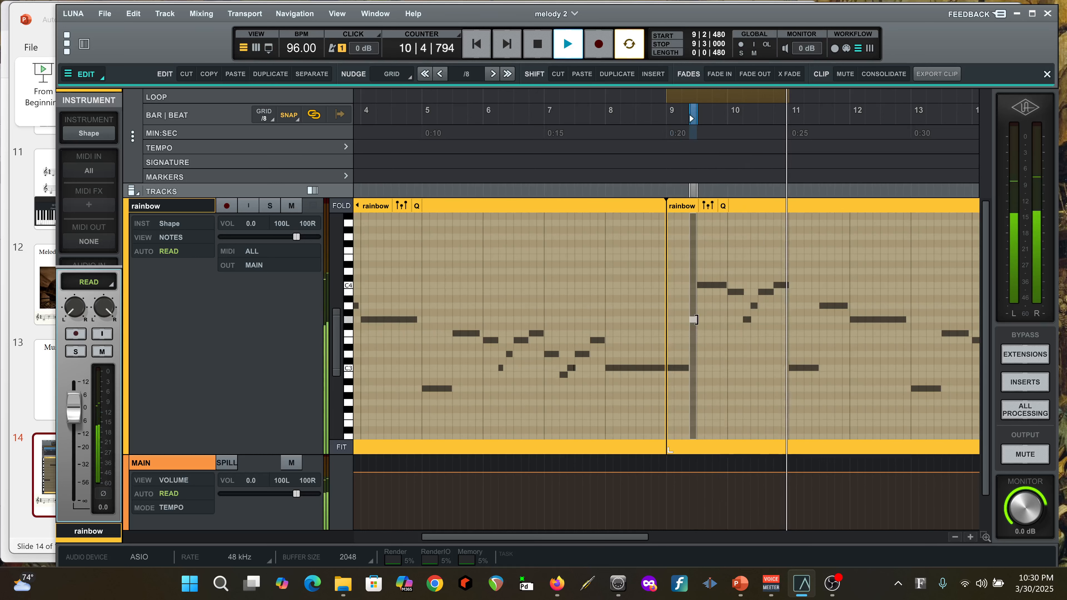
Shorten the B3 note at 10|3|000 to an eighth note, add an eighth-note D4 at 10|3|480, and stop playback
left_click(769, 293)
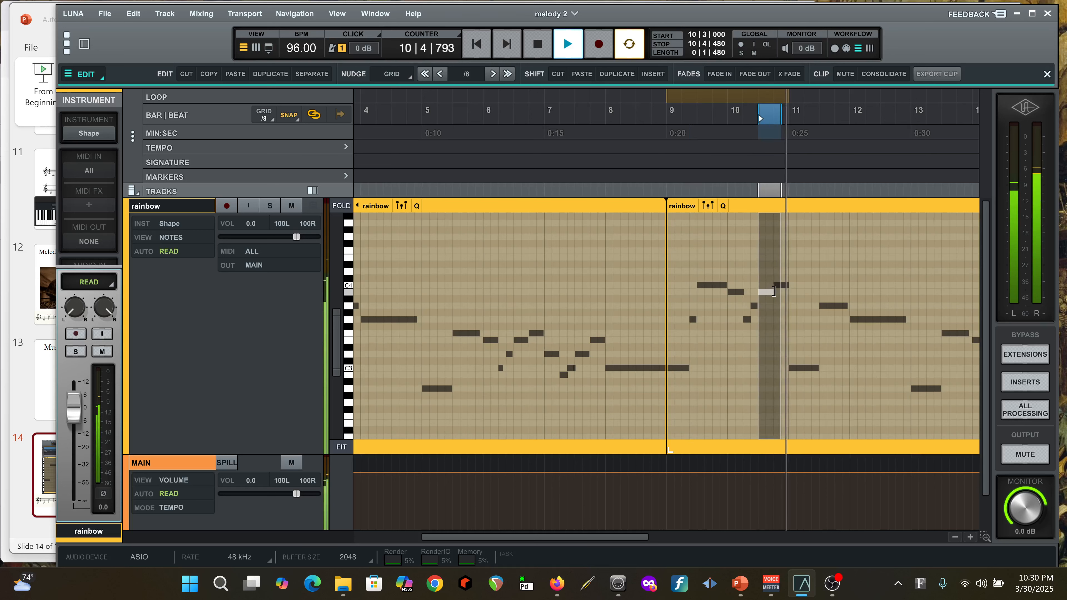
left_click_drag(772, 292, 764, 292)
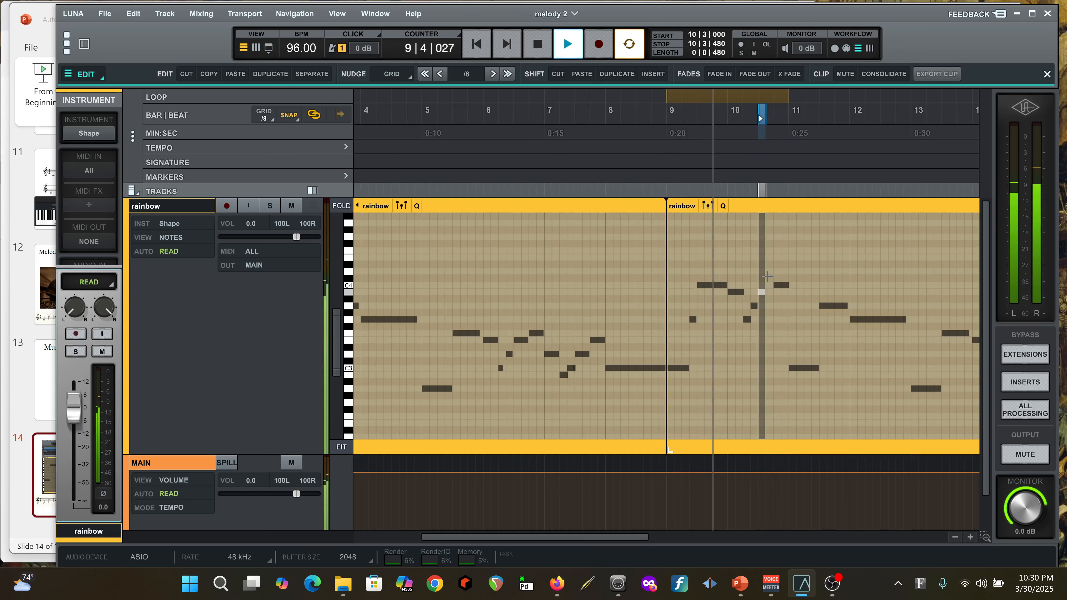
double_click(769, 272)
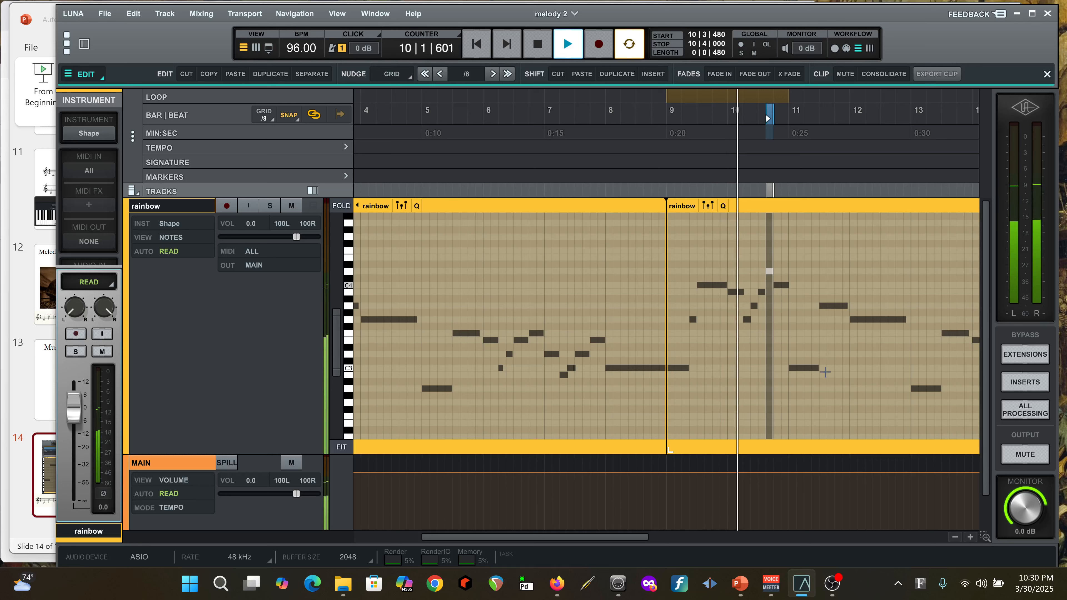
key("space")
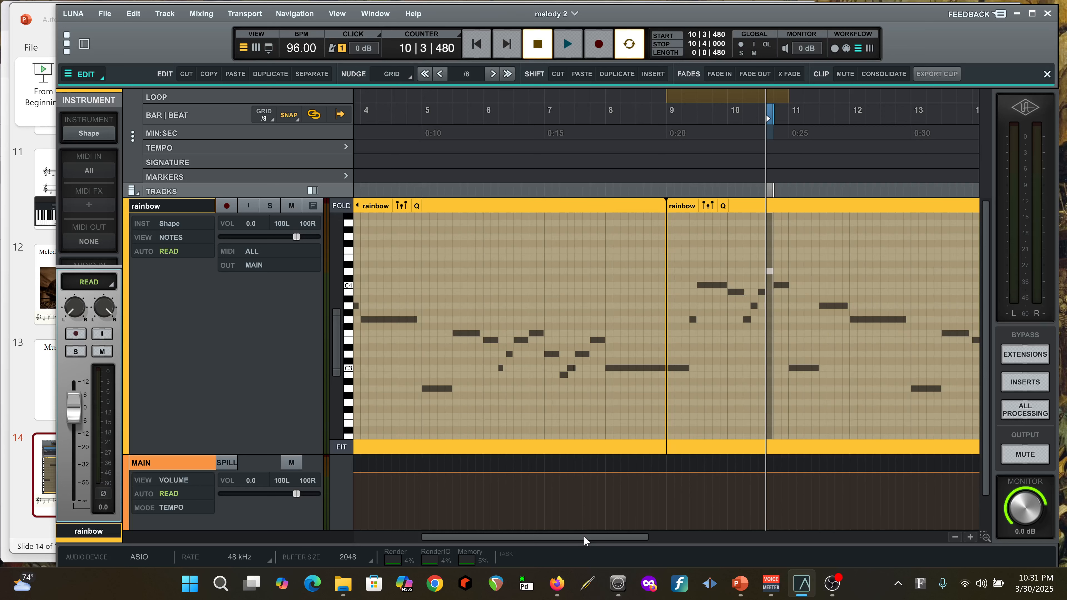
Set the loop range to bars 11 and 12, and briefly play it before stopping
left_click_drag(583, 536, 678, 542)
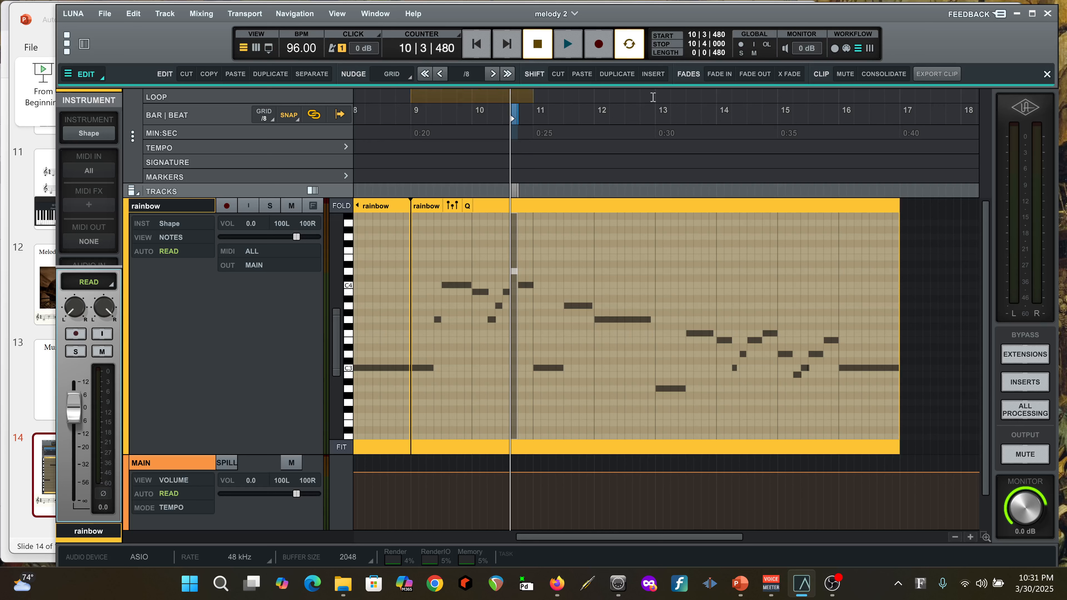
left_click_drag(657, 97, 532, 100)
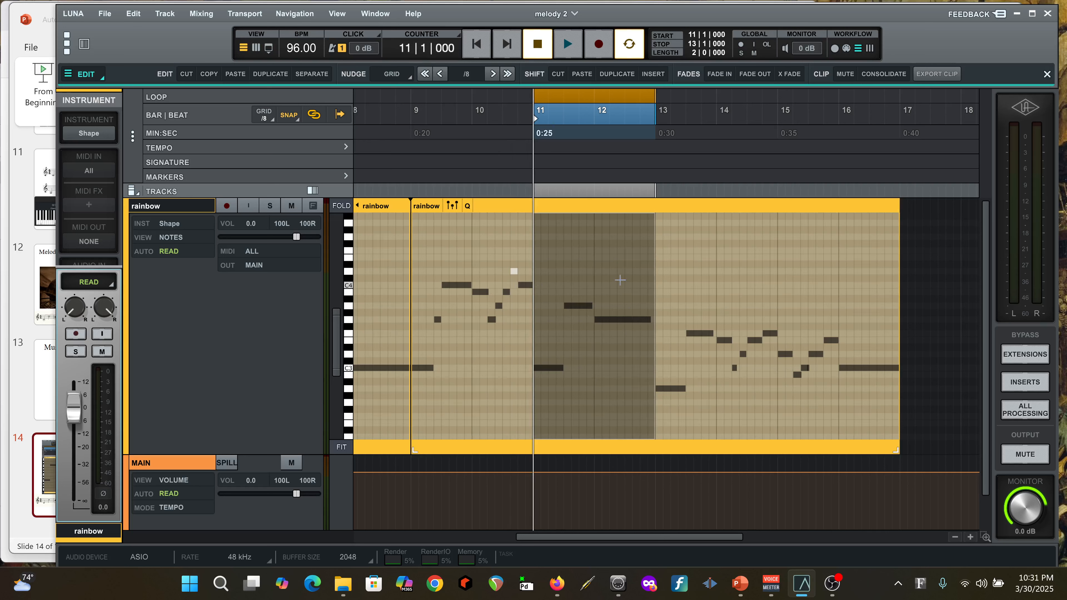
key("space")
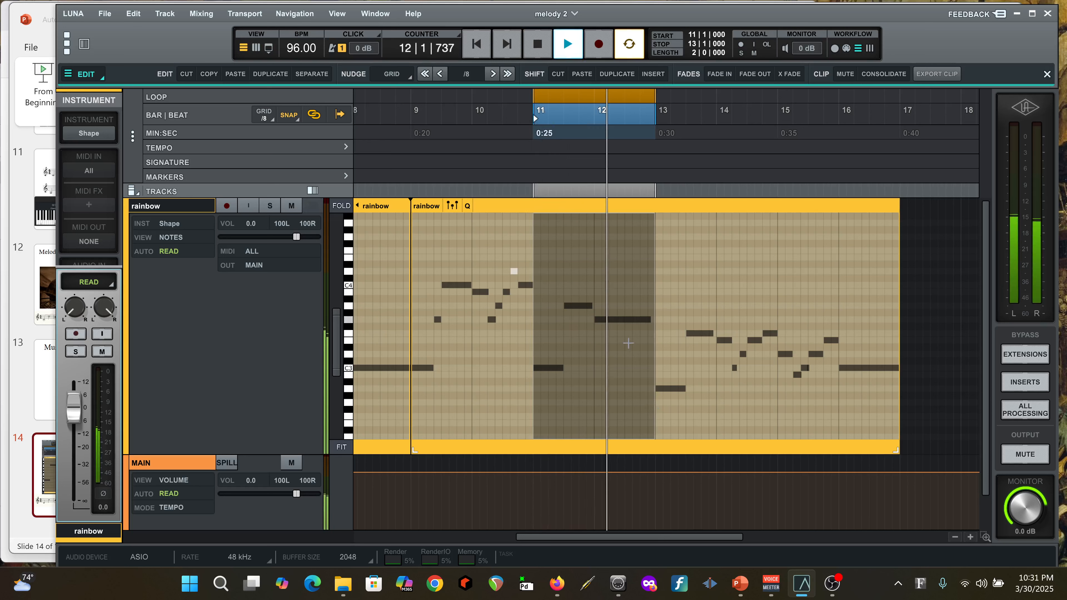
key("space")
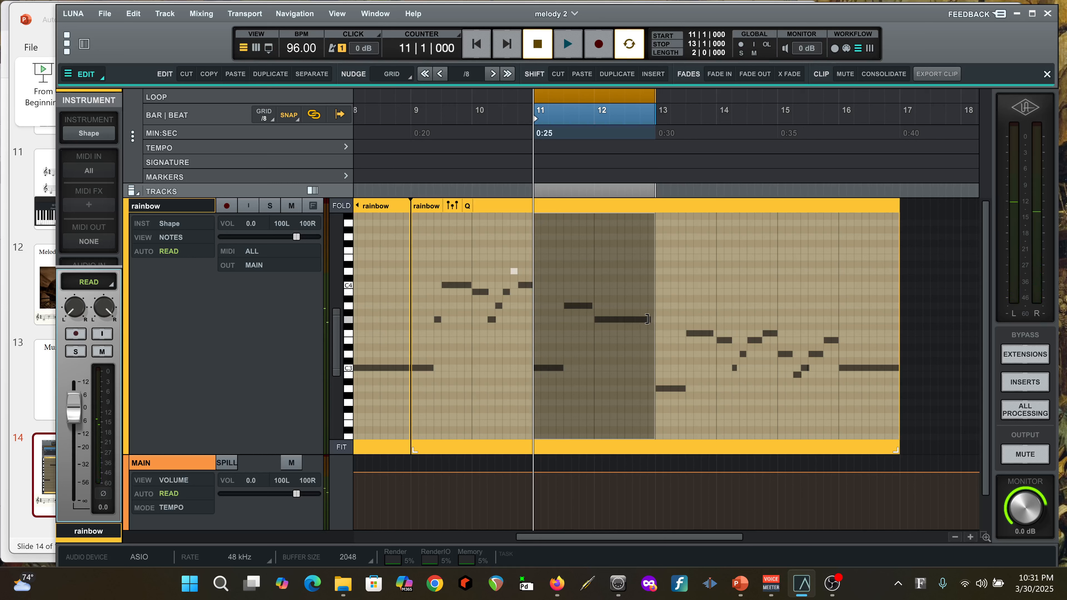
Replace bar 12's long G3 with eighth notes G3, A3, G3 and F3, followed by a two-beat G3 at 12|3|000
left_click_drag(649, 320, 602, 321)
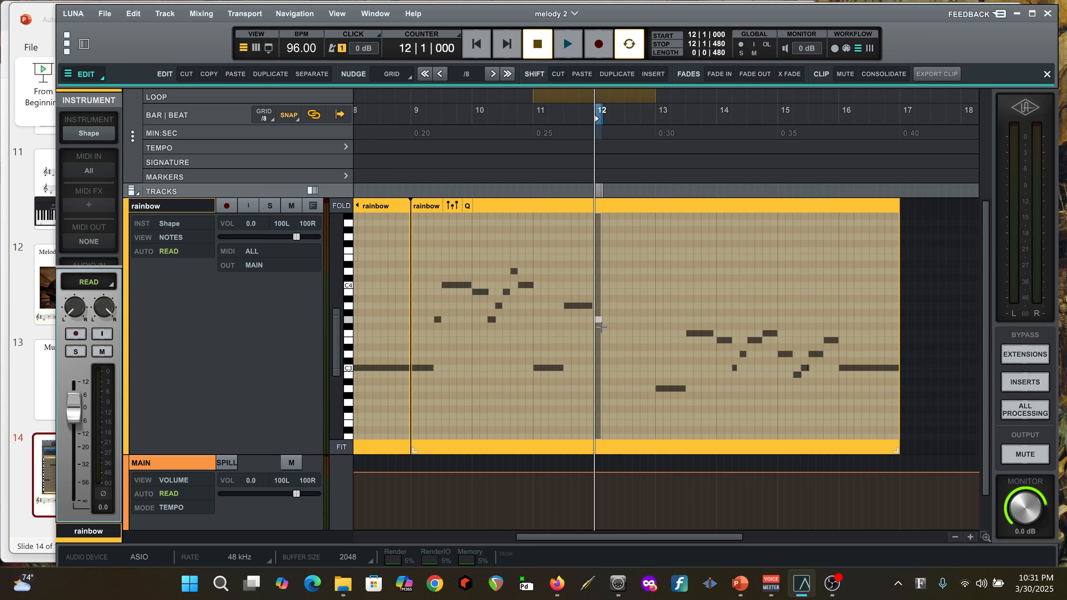
left_click(598, 320)
left_click(604, 305)
left_click(614, 320)
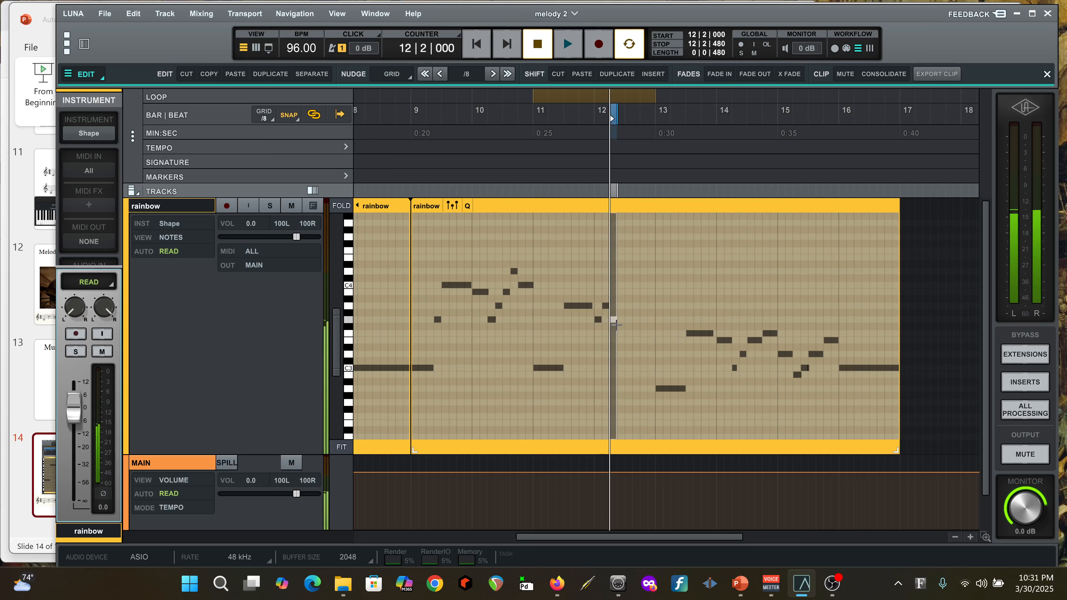
left_click(620, 334)
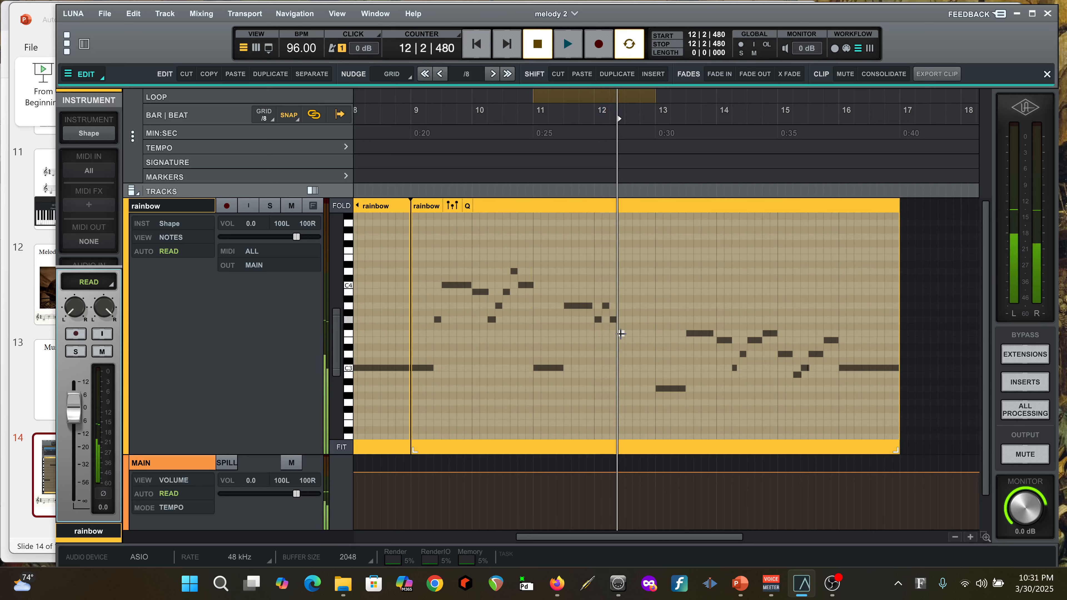
left_click(628, 320)
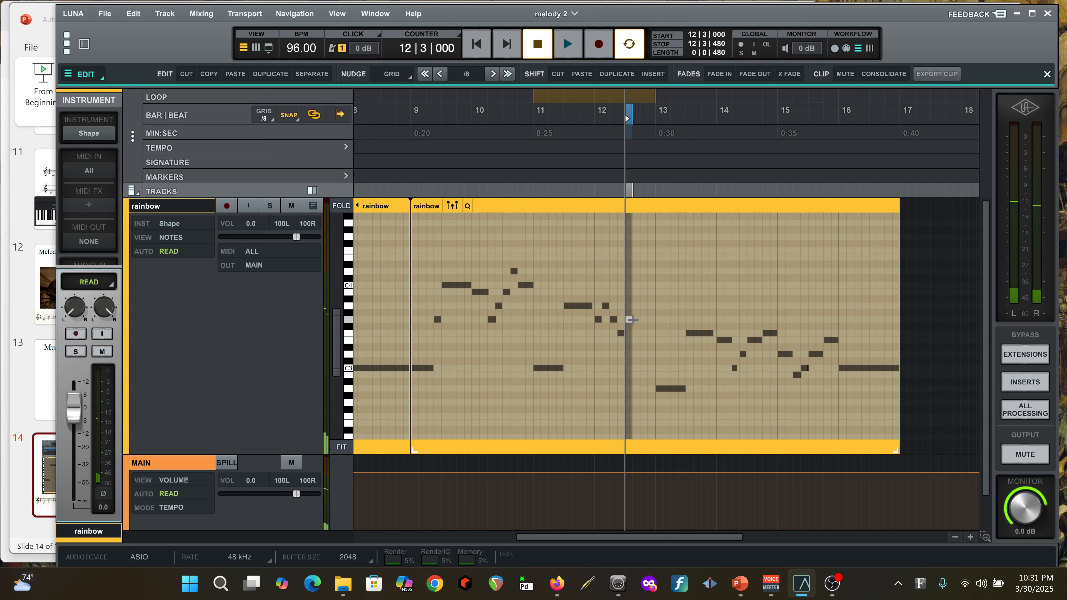
left_click_drag(631, 320, 654, 321)
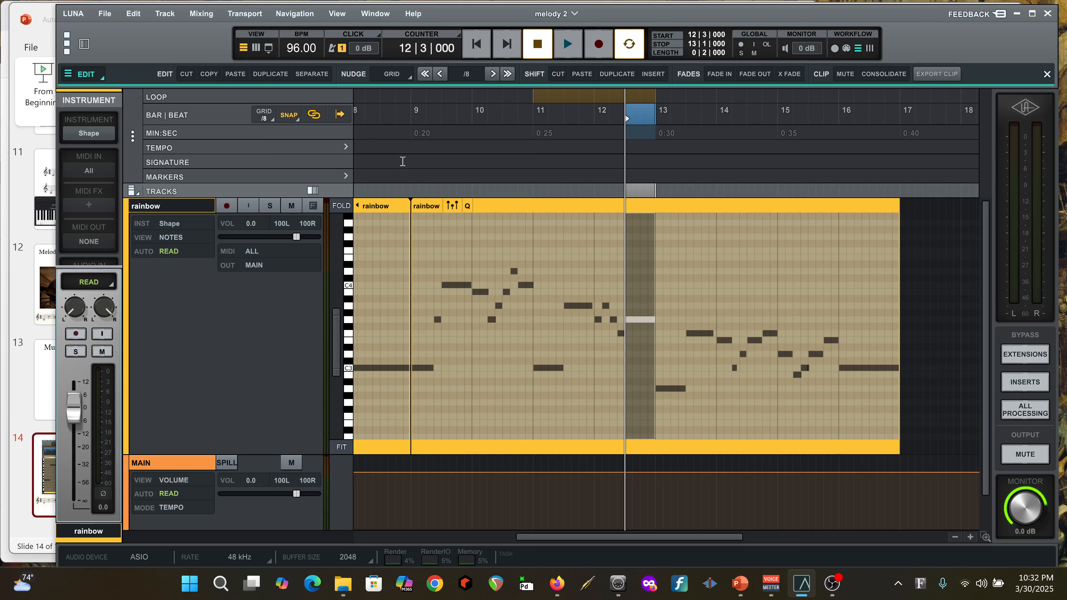
Play the edited copy from the start of bar 9 and stop playback in bar 13
left_click(412, 130)
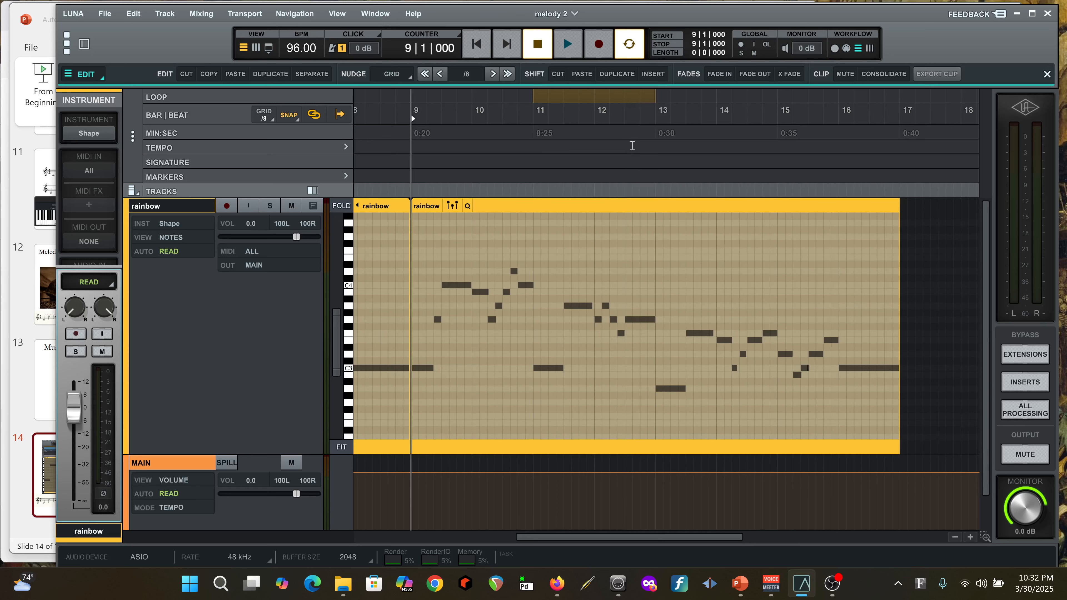
left_click(568, 45)
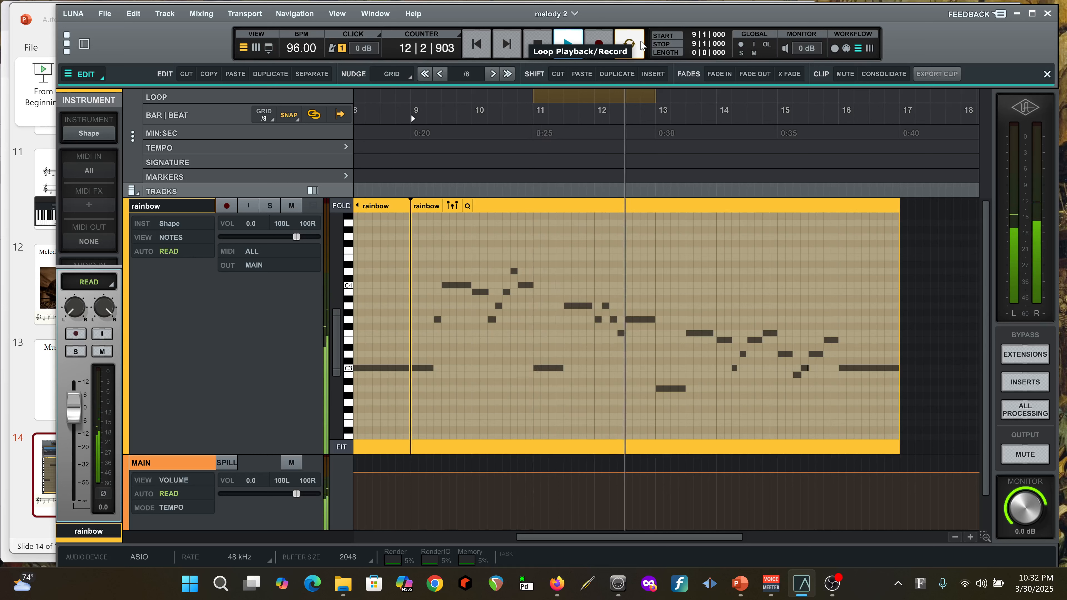
left_click(538, 45)
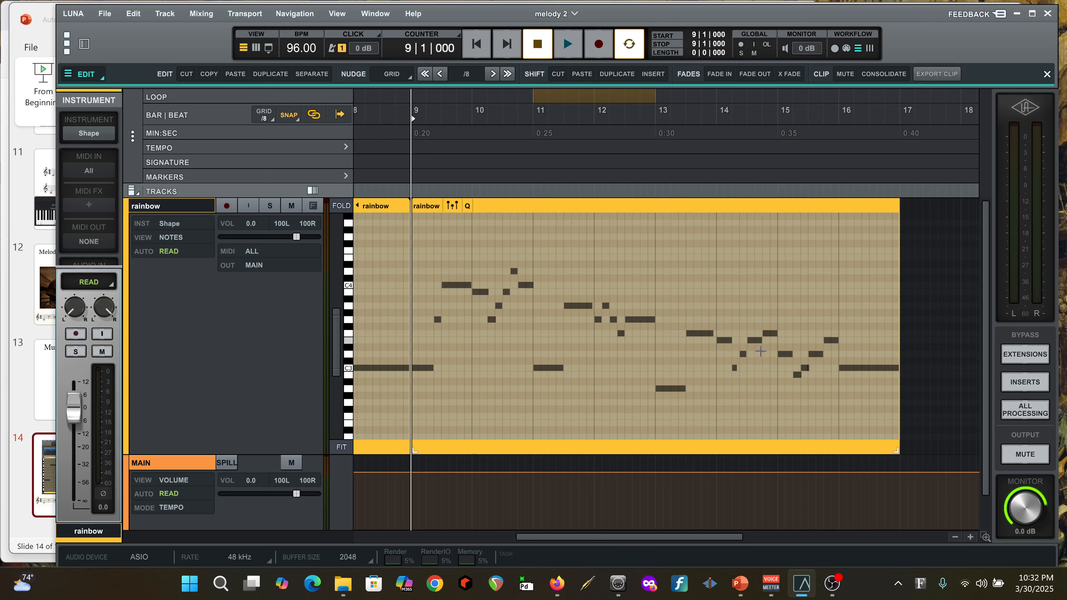
Delete the notes in the second half of bar 14, from 14|3|000 to 15|1|000, and play from bar 13 before stopping
left_click_drag(751, 317, 772, 360)
key("Delete")
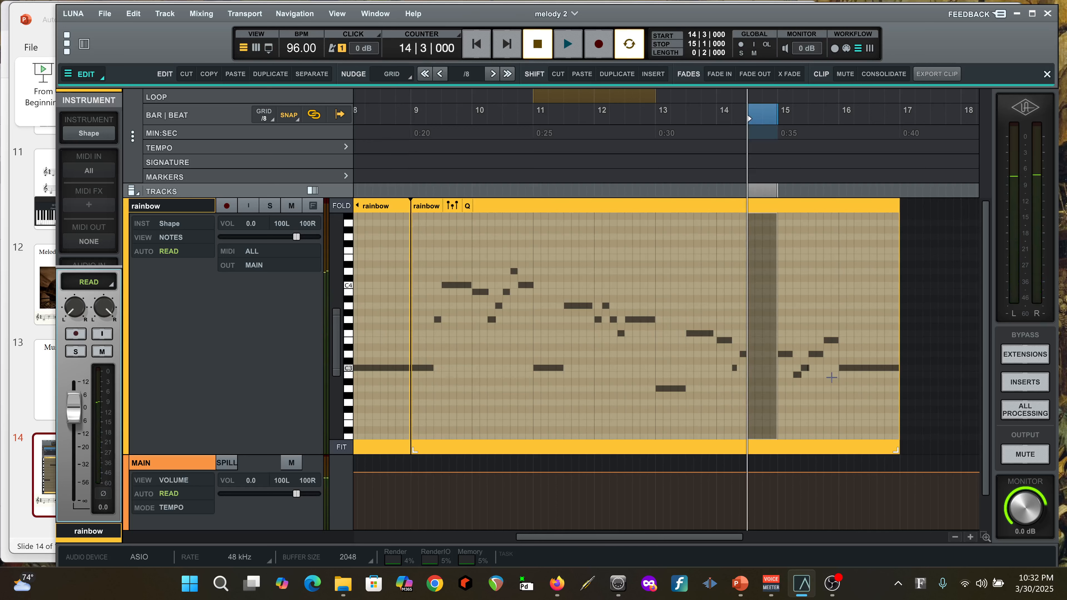
left_click(653, 172)
key("space")
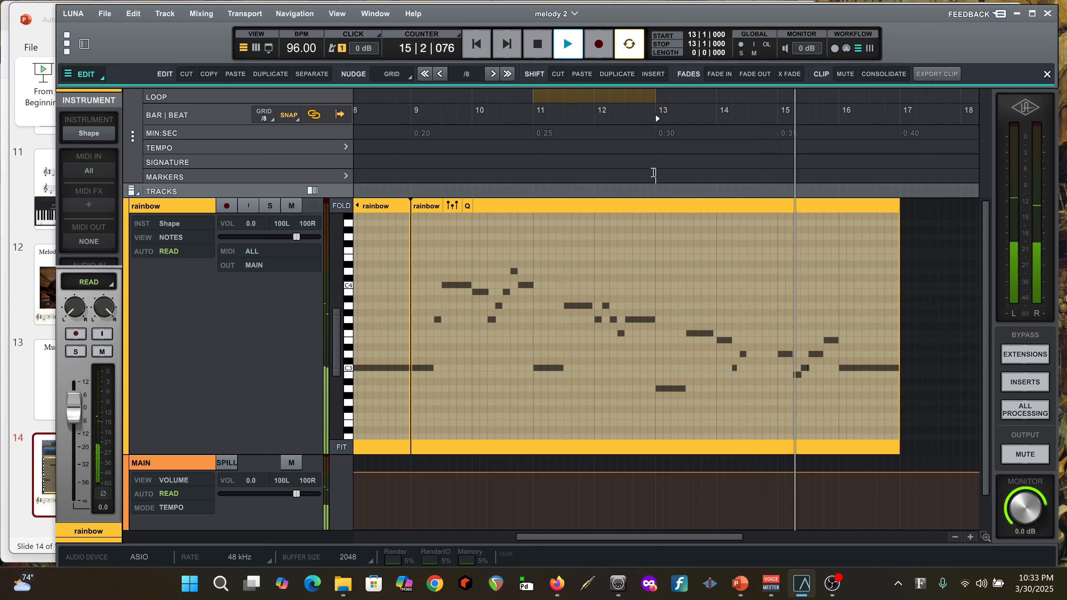
key("space")
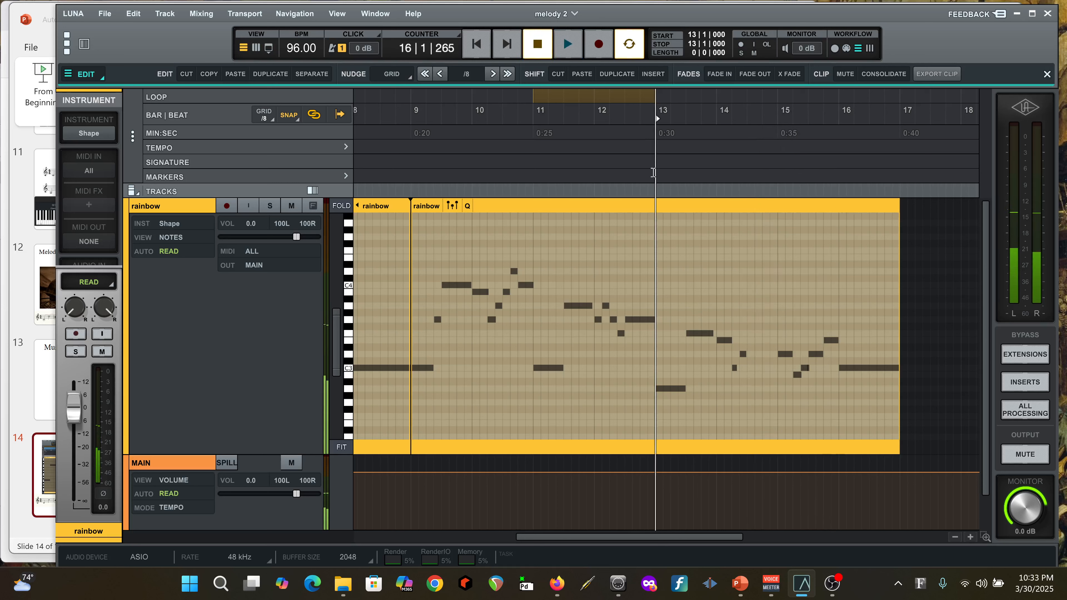
Delete the notes at the end of bar 15, from 15|3|000 to 16|1|000, and play from bar 13 before stopping
left_click_drag(813, 320, 830, 366)
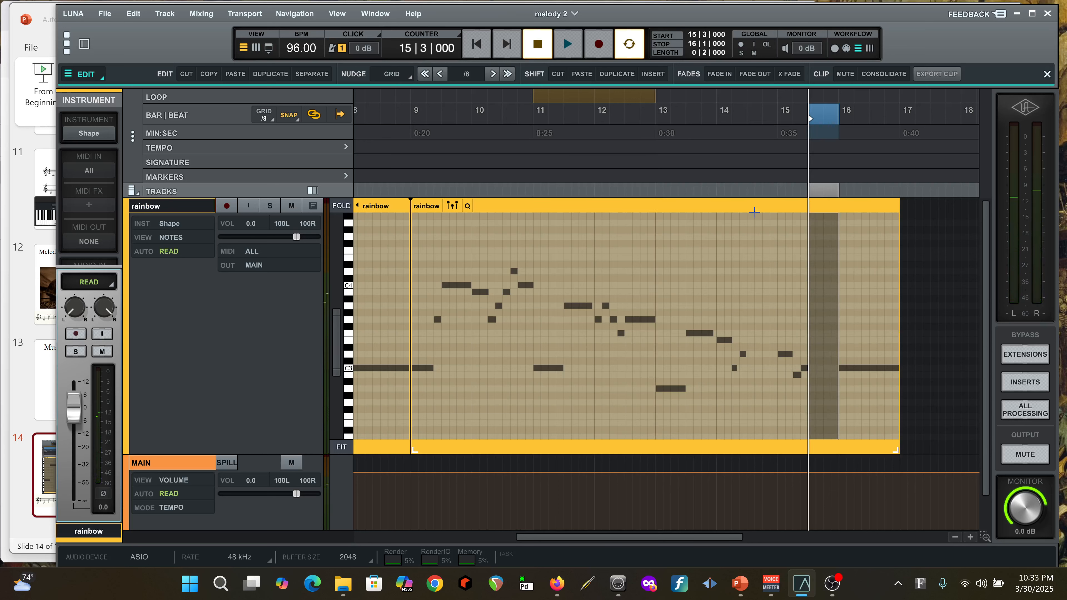
left_click(655, 138)
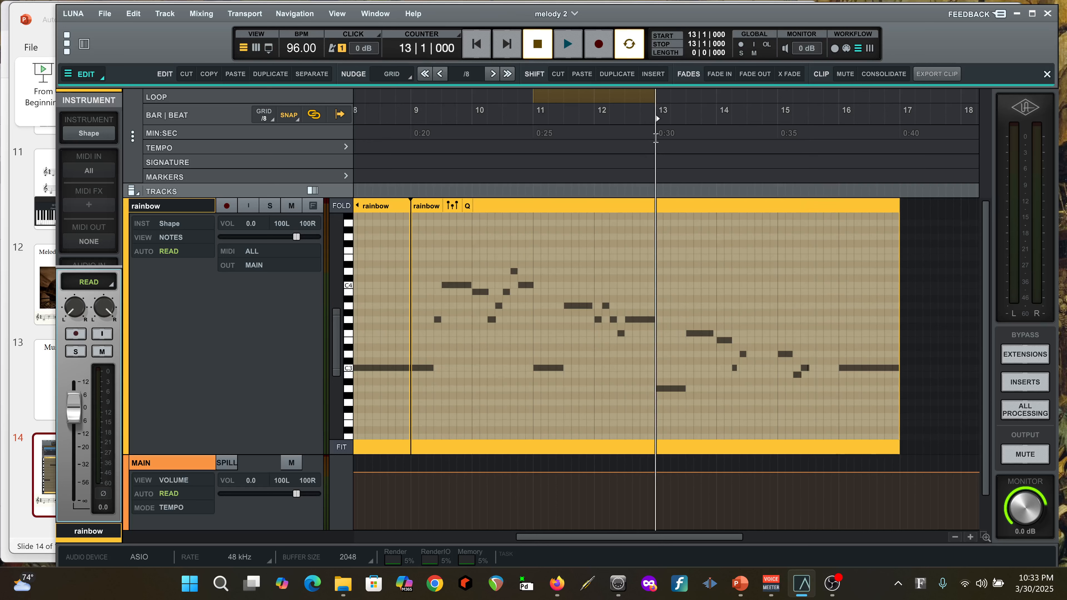
key("space")
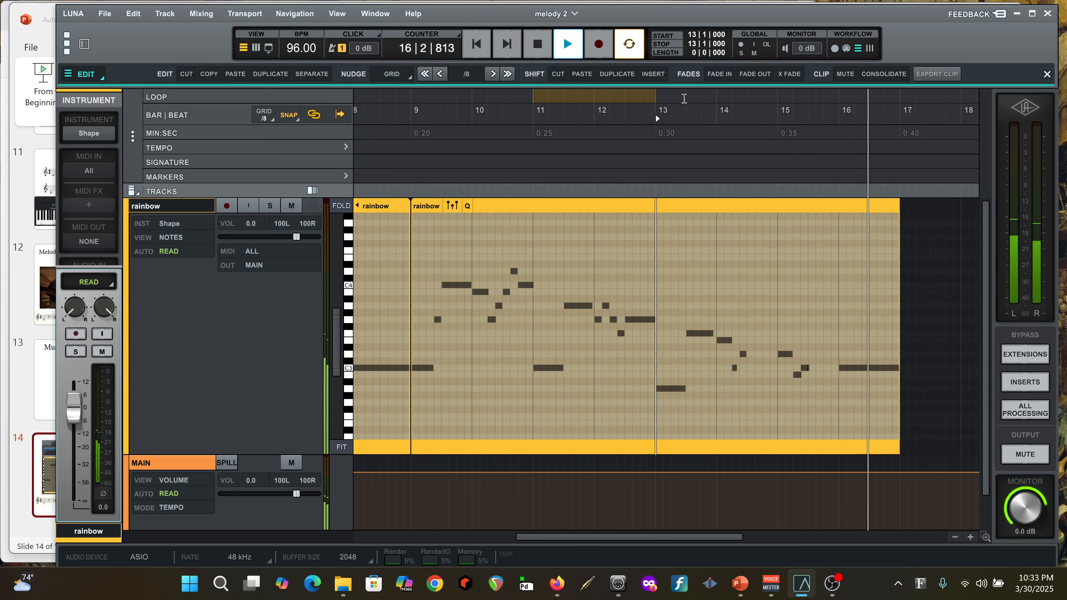
left_click(541, 46)
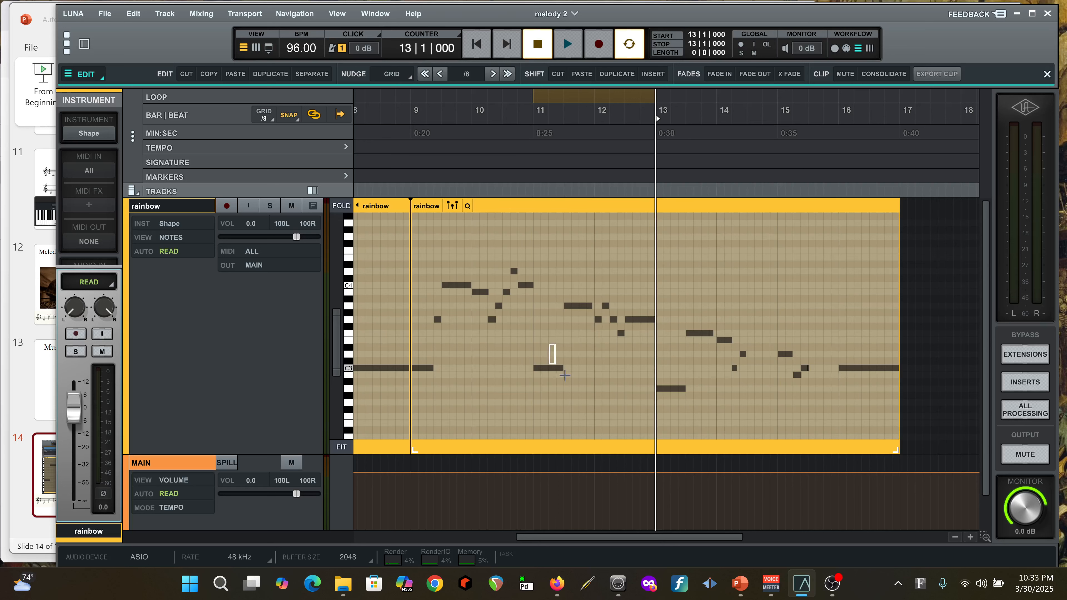
Shorten bar 11's C3 and A3 to one beat each and shift all following notes two beats earlier, starting at 11|3|000
left_click(561, 367)
left_click_drag(563, 368, 544, 369)
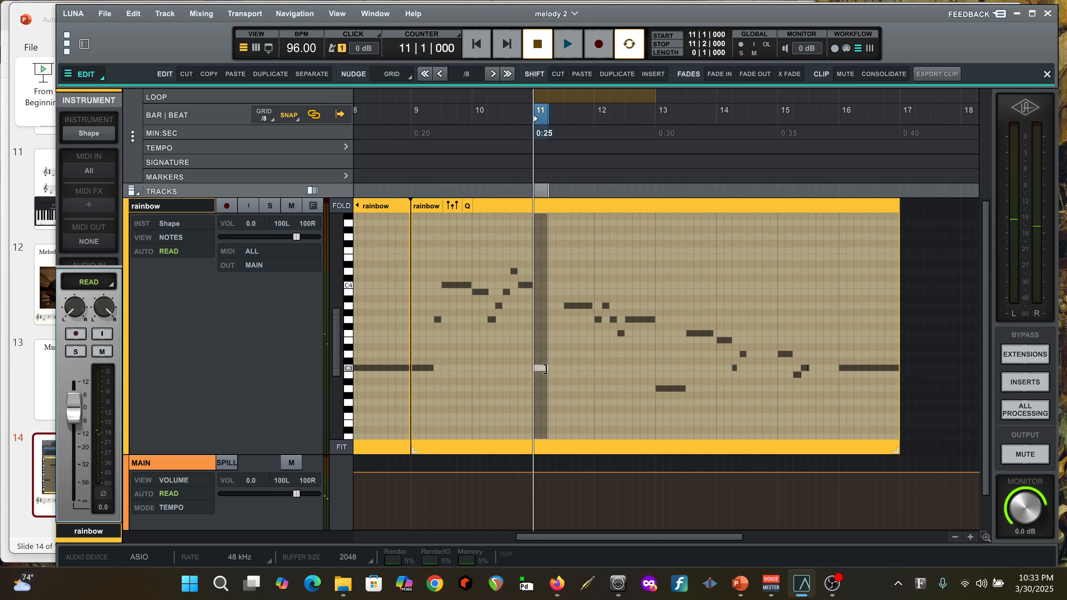
left_click_drag(567, 311, 899, 414)
left_click_drag(669, 389, 640, 392)
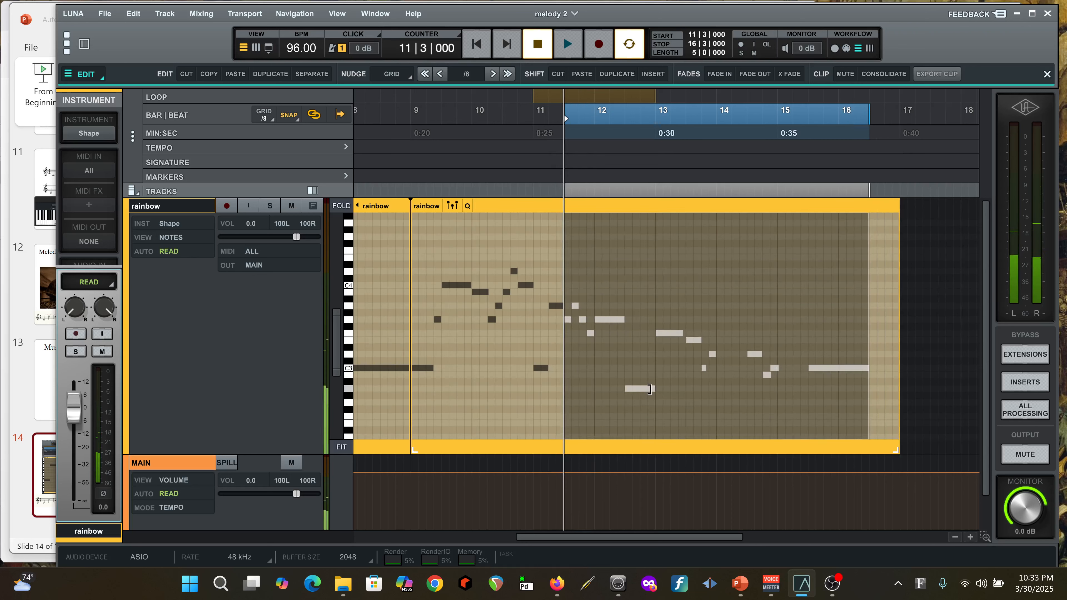
Turn off loop playback, play the edited copy from the start of bar 9, and stop playback
left_click(628, 48)
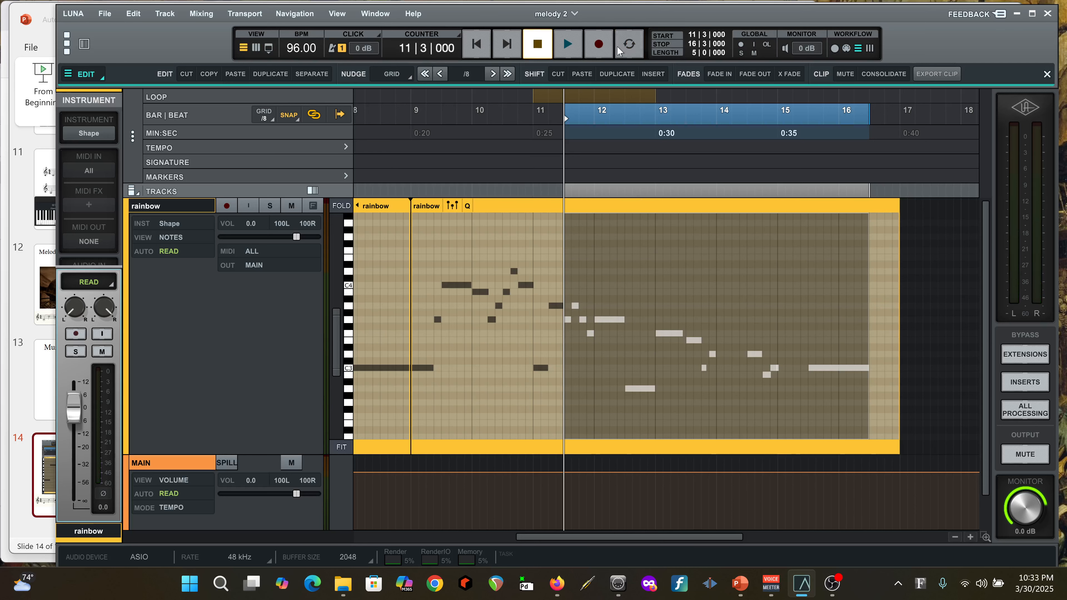
left_click(410, 133)
key("space")
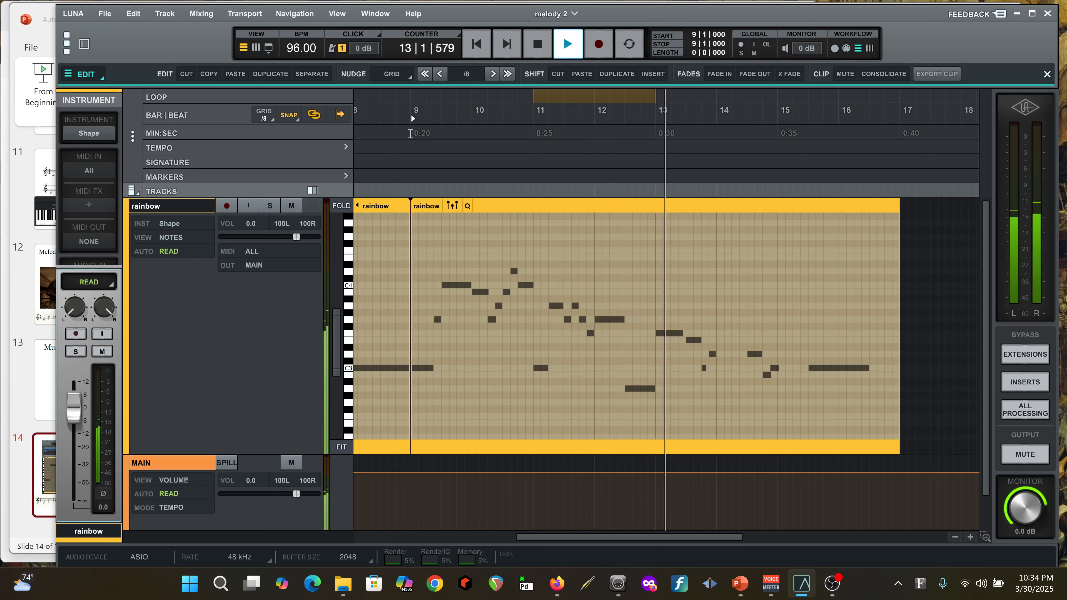
key("space")
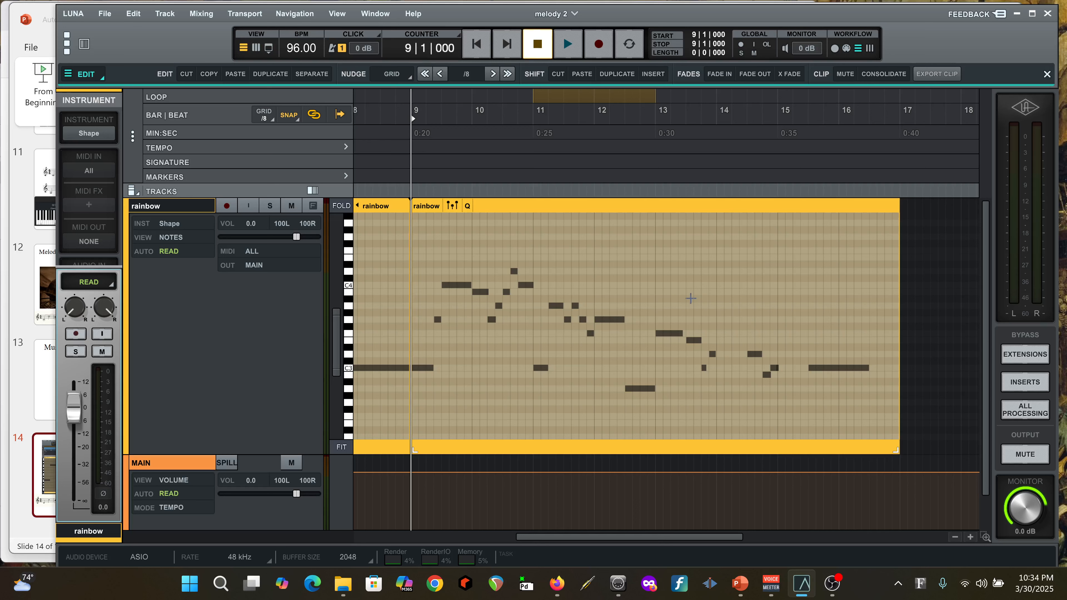
mouse_move(830, 583)
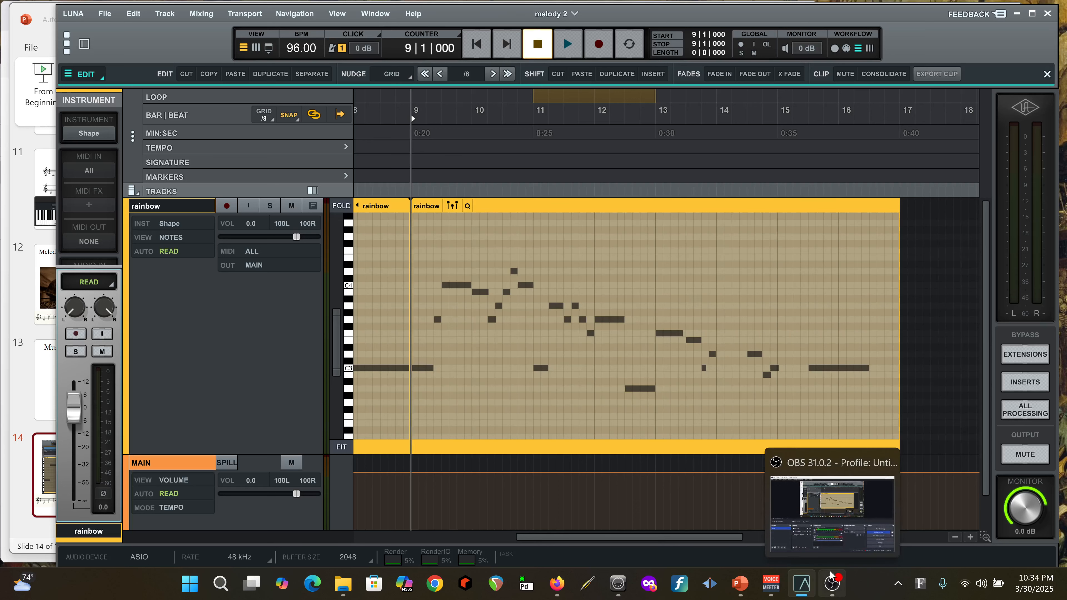
left_click(831, 589)
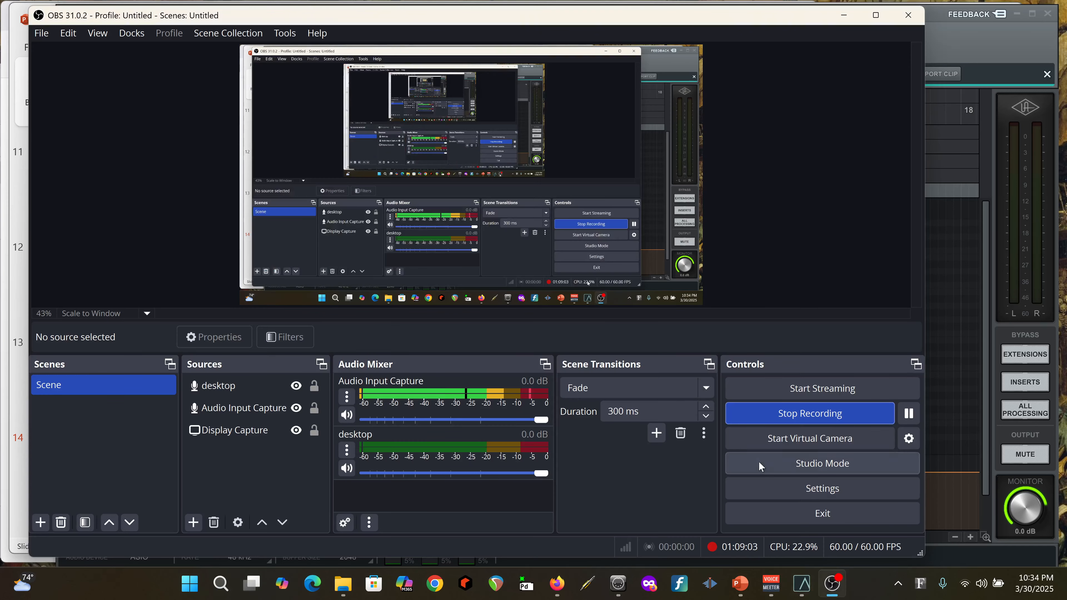